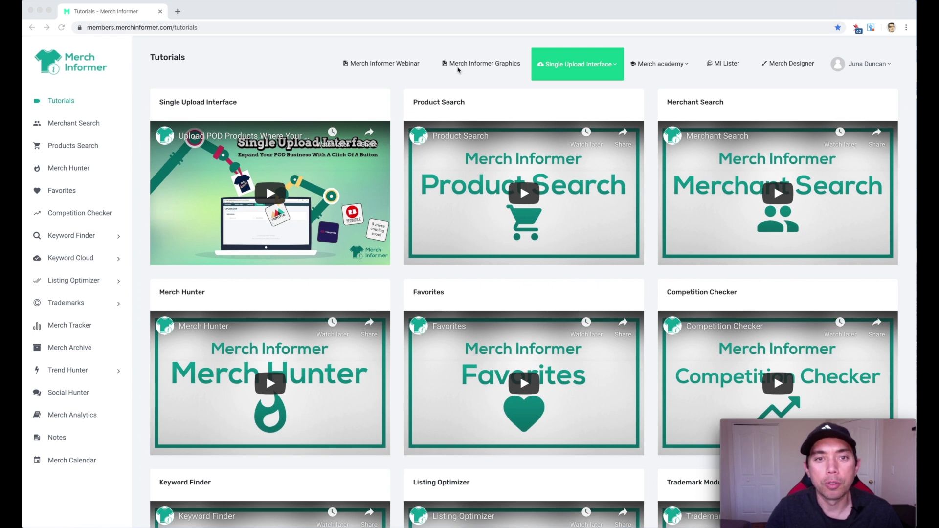
- Go to the Merch Informer Graphics monthly collection from the top navigation
{"action": "left_click", "coordinate": [463, 66]}
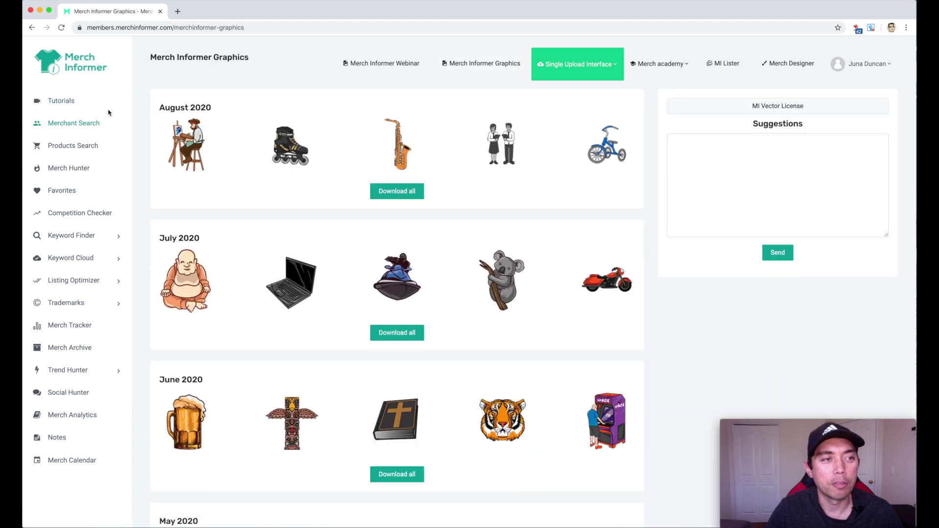
{"action": "scroll", "coordinate": [328, 226], "scroll_direction": "down", "scroll_amount": 1}
{"action": "scroll", "coordinate": [328, 225], "scroll_direction": "up", "scroll_amount": 1}
{"action": "scroll", "coordinate": [337, 227], "scroll_direction": "down", "scroll_amount": 2}
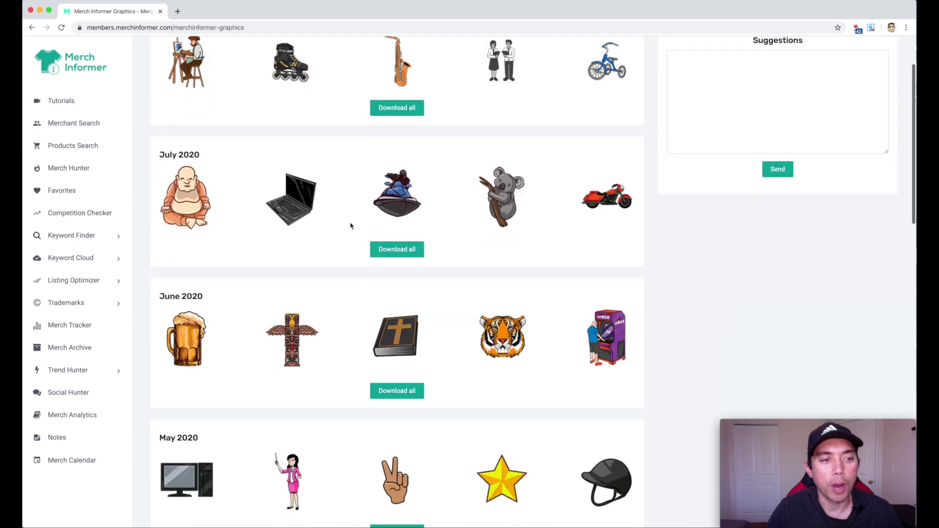
{"action": "scroll", "coordinate": [351, 226], "scroll_direction": "down", "scroll_amount": 5}
{"action": "scroll", "coordinate": [351, 226], "scroll_direction": "down", "scroll_amount": 3}
{"action": "scroll", "coordinate": [351, 226], "scroll_direction": "down", "scroll_amount": 2}
{"action": "scroll", "coordinate": [351, 226], "scroll_direction": "down", "scroll_amount": 3}
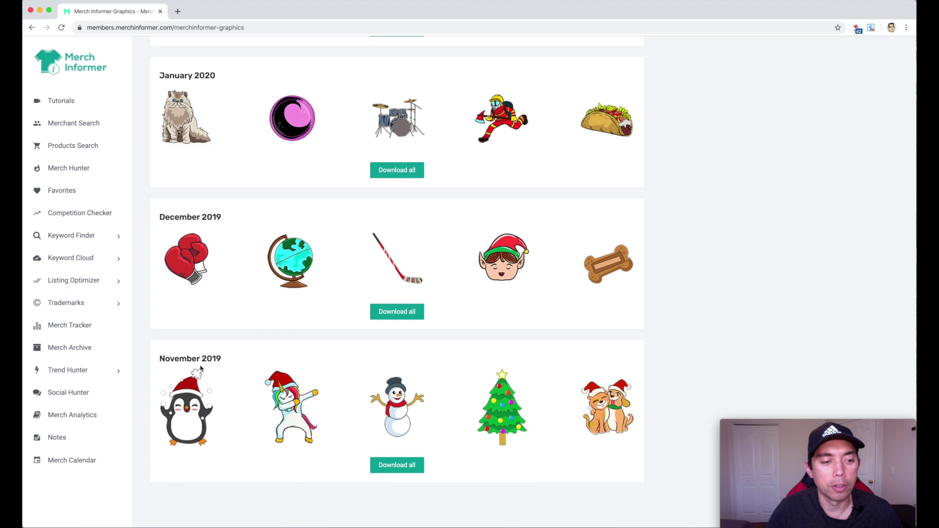
{"action": "scroll", "coordinate": [357, 308], "scroll_direction": "up", "scroll_amount": 1}
{"action": "scroll", "coordinate": [357, 308], "scroll_direction": "up", "scroll_amount": 3}
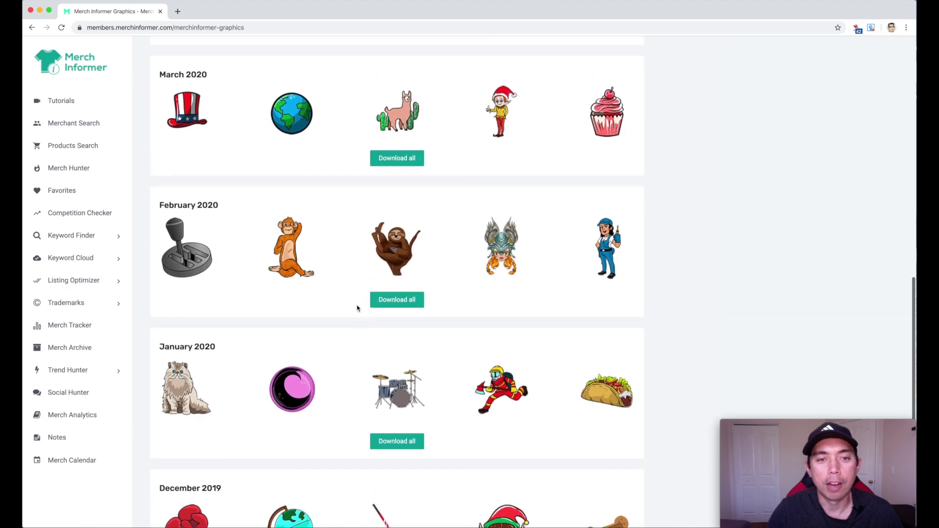
{"action": "scroll", "coordinate": [358, 308], "scroll_direction": "up", "scroll_amount": 1}
{"action": "scroll", "coordinate": [357, 308], "scroll_direction": "up", "scroll_amount": 4}
{"action": "scroll", "coordinate": [357, 308], "scroll_direction": "up", "scroll_amount": 4}
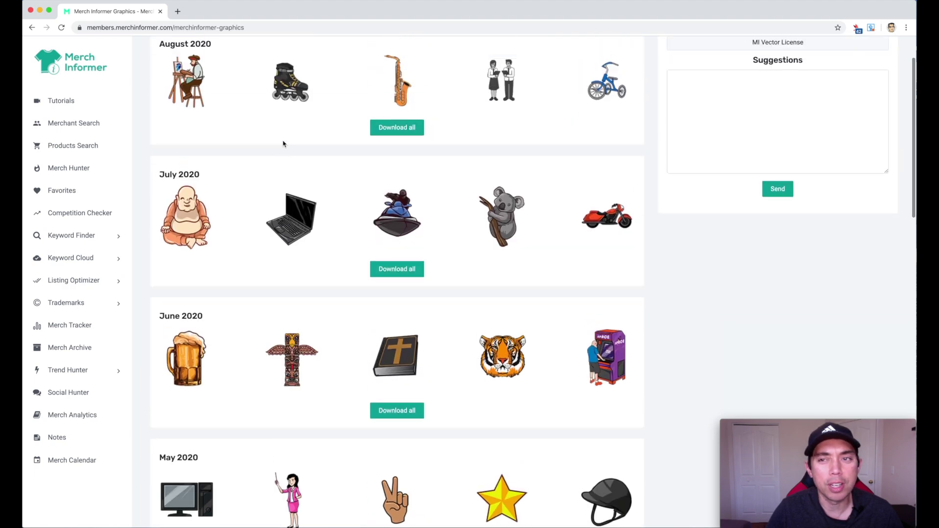
{"action": "scroll", "coordinate": [284, 143], "scroll_direction": "up", "scroll_amount": 1}
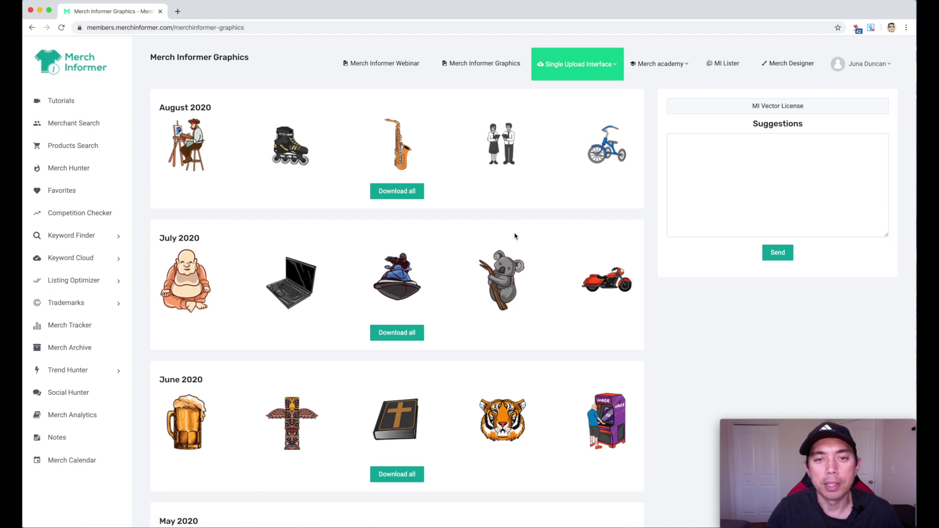
{"action": "scroll", "coordinate": [376, 151], "scroll_direction": "down", "scroll_amount": 1}
{"action": "scroll", "coordinate": [296, 243], "scroll_direction": "down", "scroll_amount": 3}
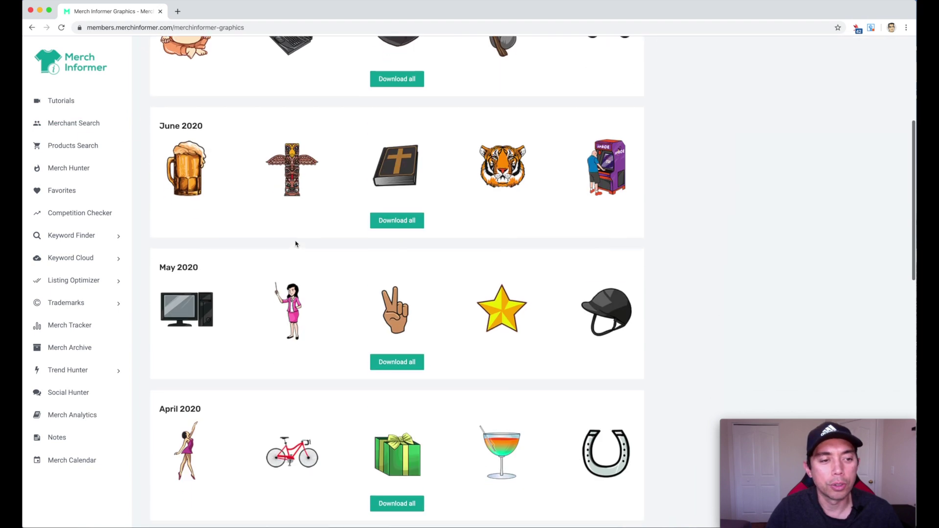
{"action": "scroll", "coordinate": [295, 244], "scroll_direction": "down", "scroll_amount": 1}
{"action": "scroll", "coordinate": [294, 249], "scroll_direction": "down", "scroll_amount": 3}
{"action": "scroll", "coordinate": [293, 249], "scroll_direction": "down", "scroll_amount": 2}
{"action": "scroll", "coordinate": [292, 248], "scroll_direction": "down", "scroll_amount": 4}
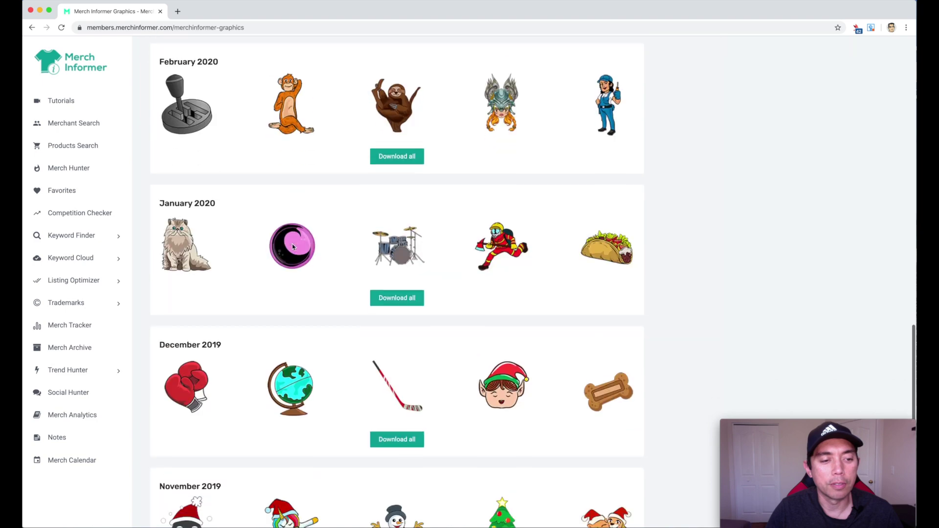
{"action": "scroll", "coordinate": [292, 248], "scroll_direction": "down", "scroll_amount": 2}
{"action": "scroll", "coordinate": [293, 248], "scroll_direction": "up", "scroll_amount": 15}
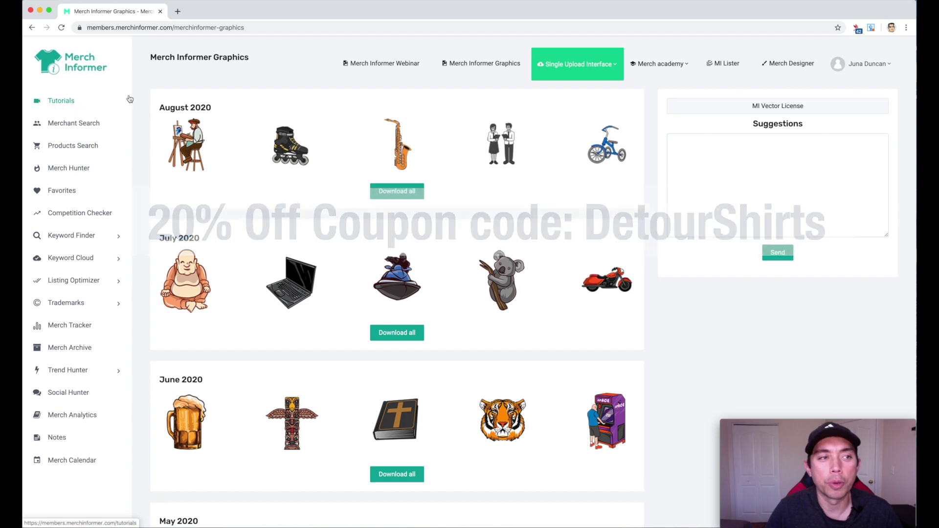
{"action": "scroll", "coordinate": [92, 213], "scroll_direction": "down", "scroll_amount": 1}
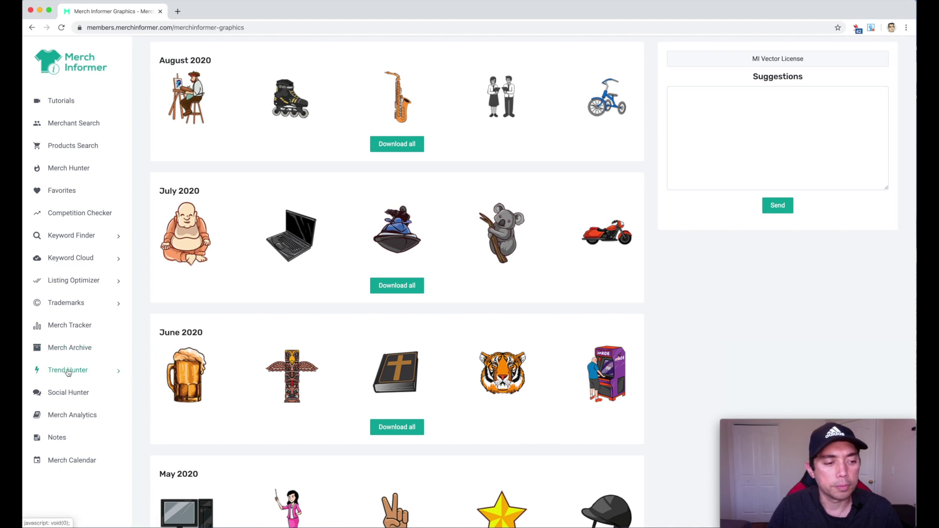
- Expand Trend Hunter in the sidebar and load the Movers And Shakers report
{"action": "left_click", "coordinate": [67, 372]}
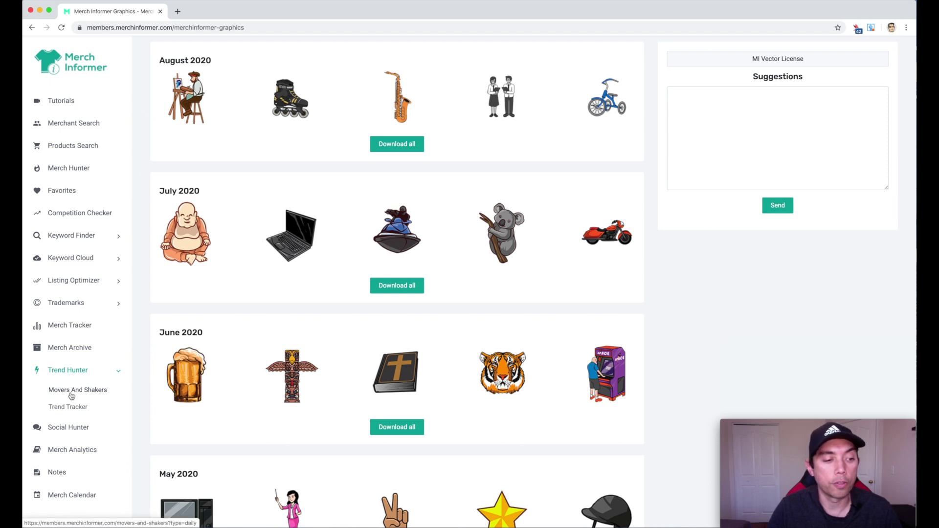
{"action": "left_click", "coordinate": [72, 392]}
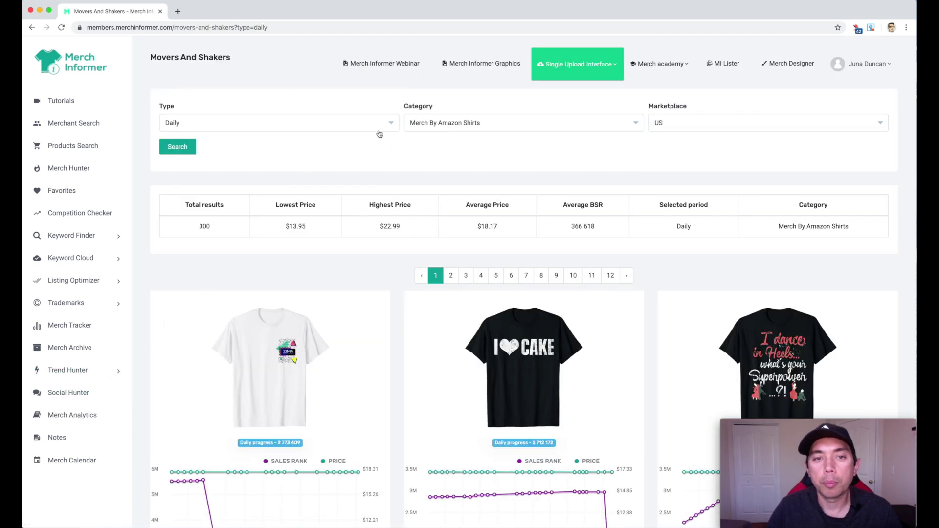
- Review the Category, Marketplace and Type dropdowns, keeping Shirts, US and Daily unchanged
{"action": "left_click", "coordinate": [446, 123]}
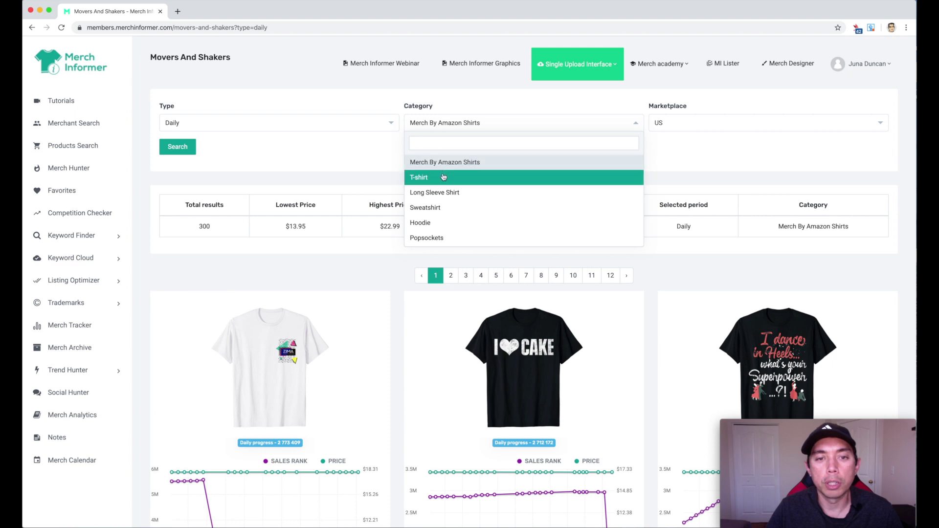
{"action": "scroll", "coordinate": [443, 176], "scroll_direction": "down", "scroll_amount": 1}
{"action": "scroll", "coordinate": [443, 177], "scroll_direction": "down", "scroll_amount": 1}
{"action": "scroll", "coordinate": [443, 177], "scroll_direction": "down", "scroll_amount": 1}
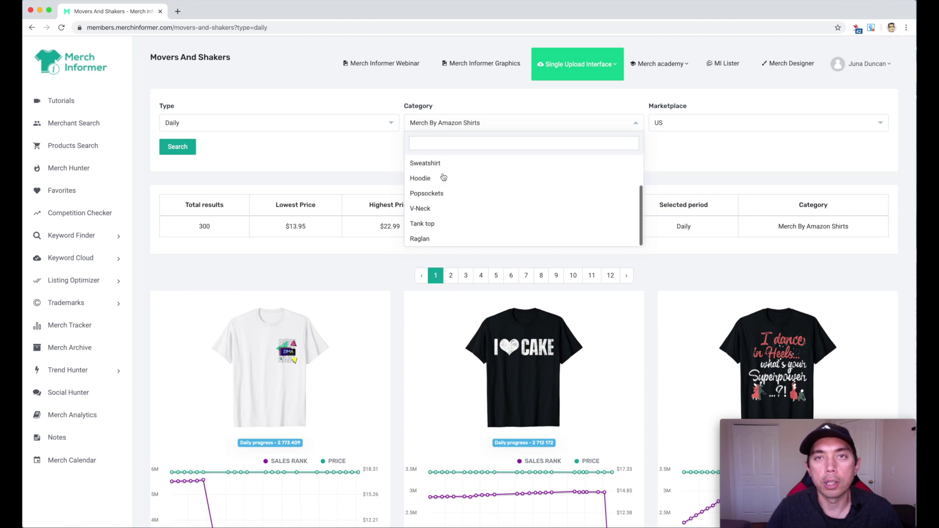
{"action": "left_click", "coordinate": [371, 145]}
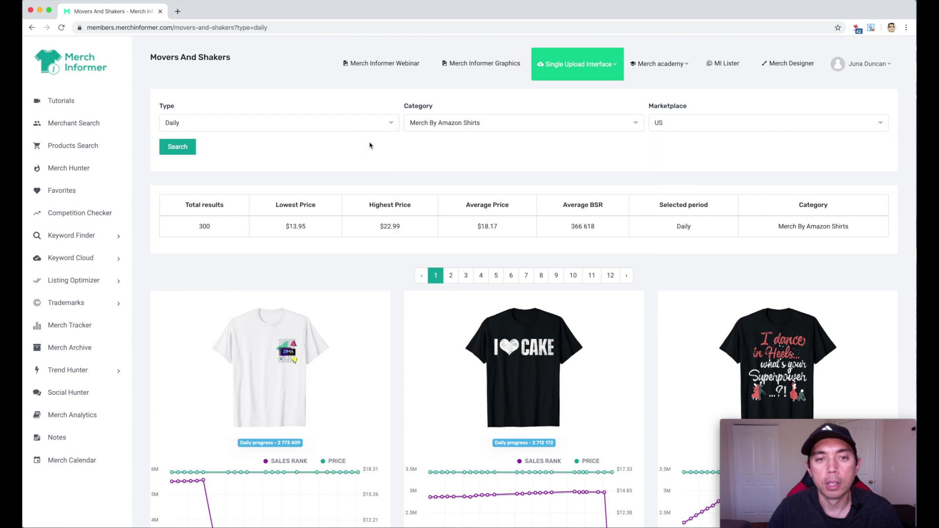
{"action": "left_click", "coordinate": [683, 121]}
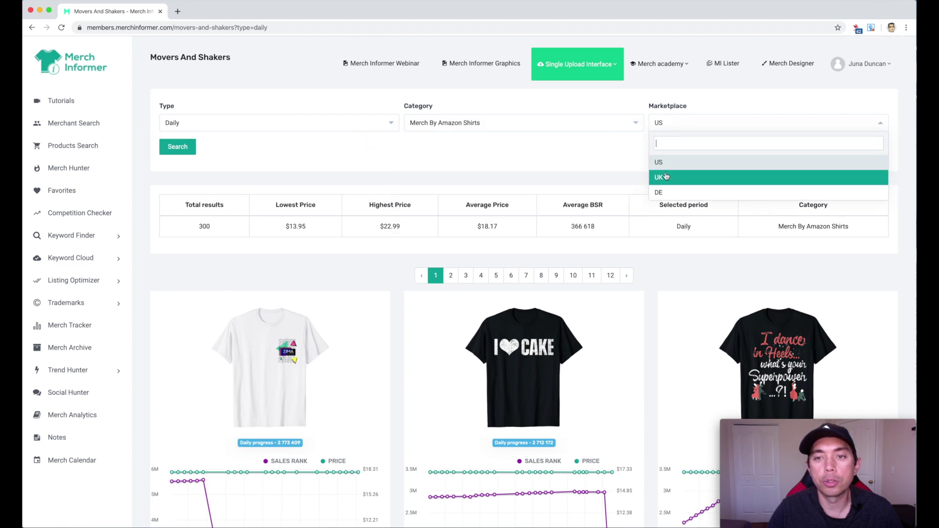
{"action": "left_click", "coordinate": [604, 167]}
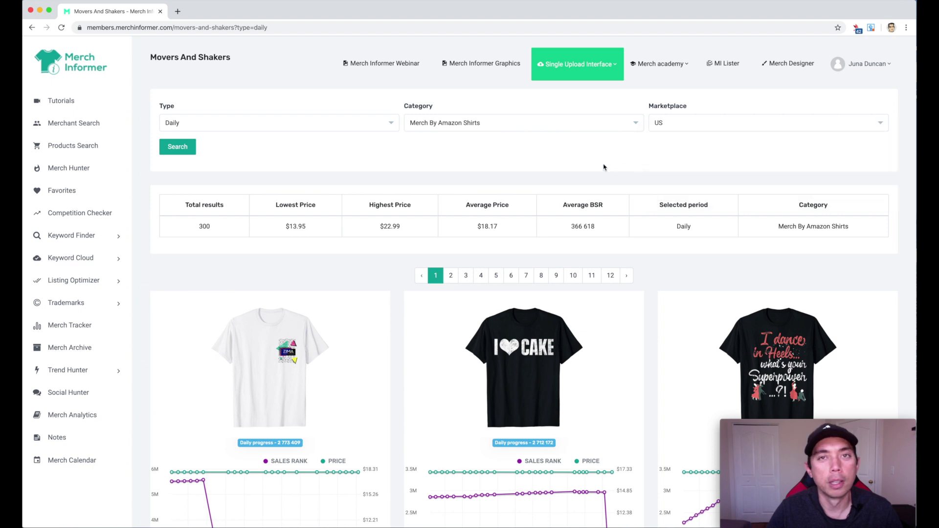
{"action": "left_click", "coordinate": [254, 129]}
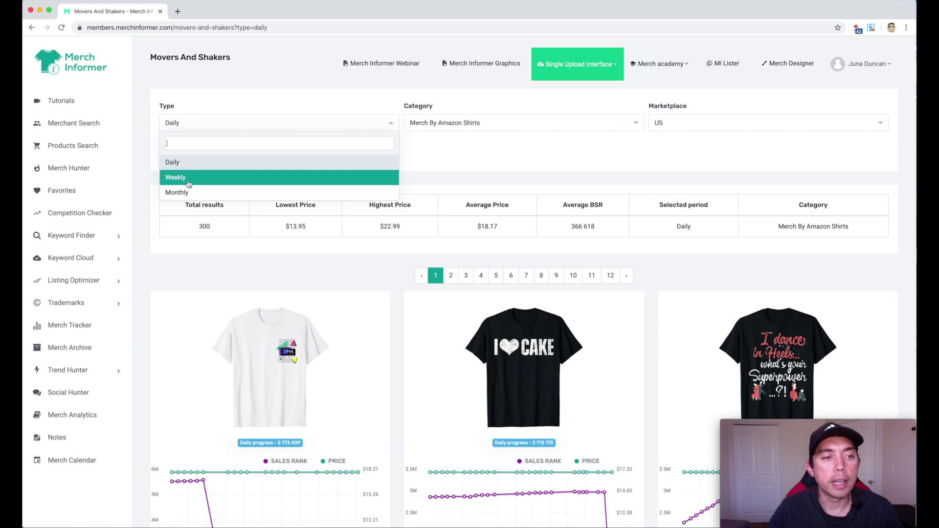
{"action": "left_click", "coordinate": [263, 109]}
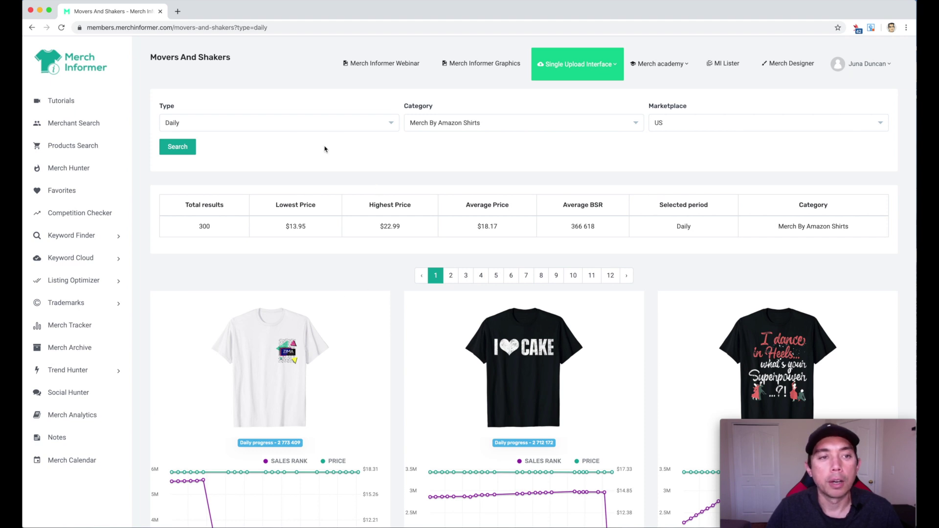
{"action": "scroll", "coordinate": [325, 148], "scroll_direction": "down", "scroll_amount": 1}
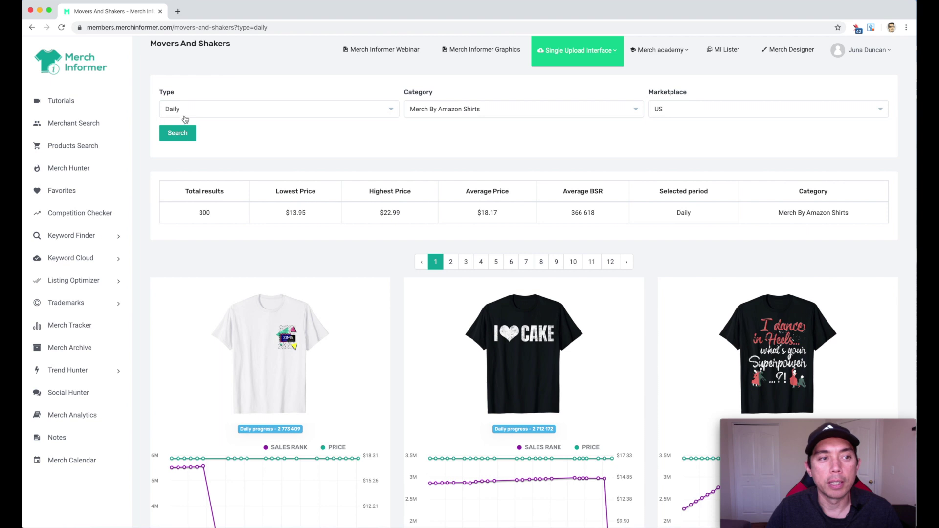
{"action": "scroll", "coordinate": [196, 129], "scroll_direction": "down", "scroll_amount": 2}
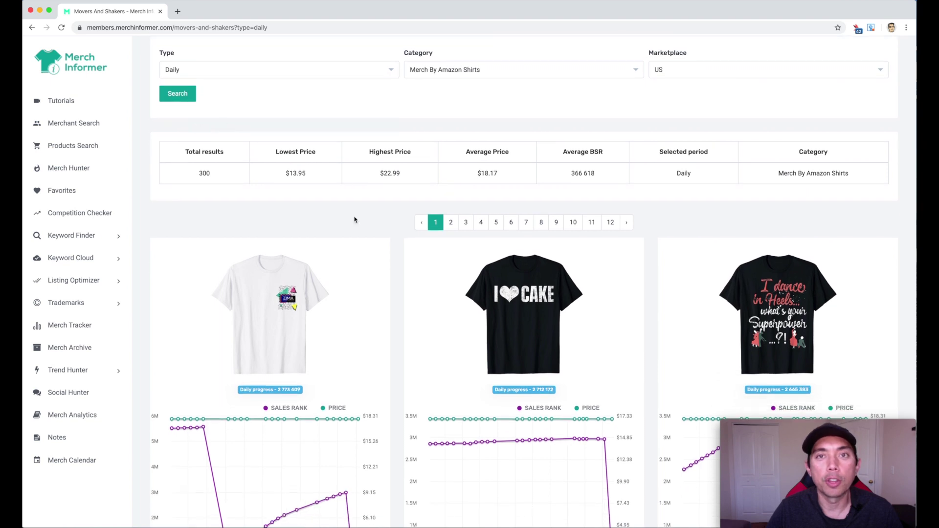
{"action": "scroll", "coordinate": [354, 220], "scroll_direction": "down", "scroll_amount": 1}
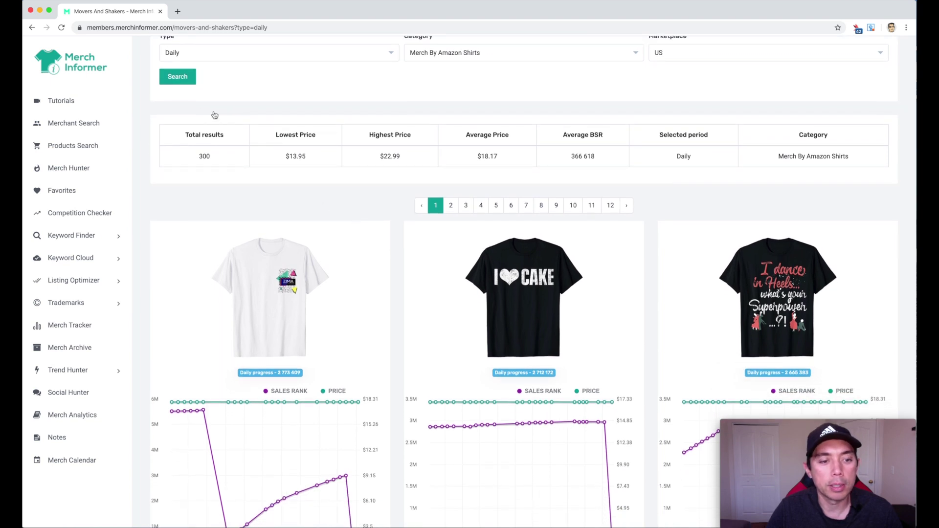
{"action": "scroll", "coordinate": [284, 167], "scroll_direction": "down", "scroll_amount": 3}
{"action": "scroll", "coordinate": [284, 167], "scroll_direction": "down", "scroll_amount": 1}
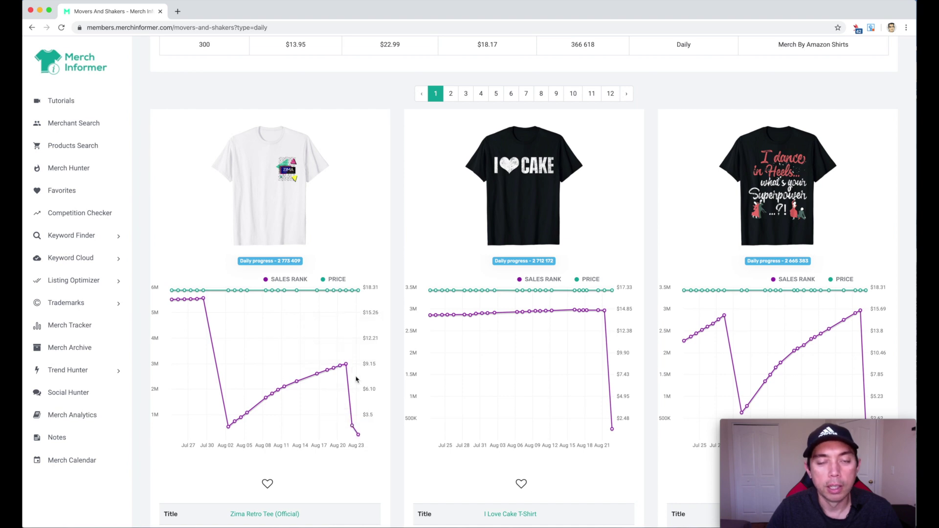
{"action": "scroll", "coordinate": [365, 363], "scroll_direction": "up", "scroll_amount": 3}
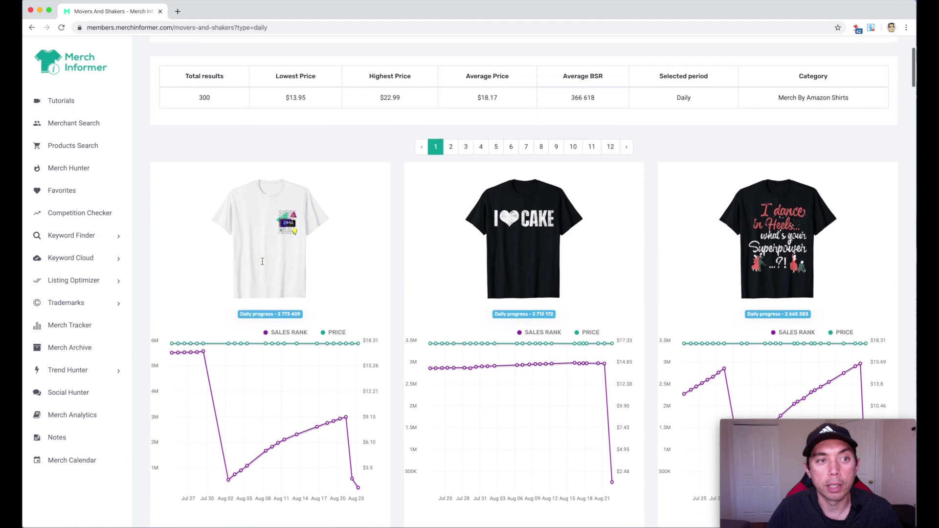
{"action": "scroll", "coordinate": [497, 388], "scroll_direction": "down", "scroll_amount": 3}
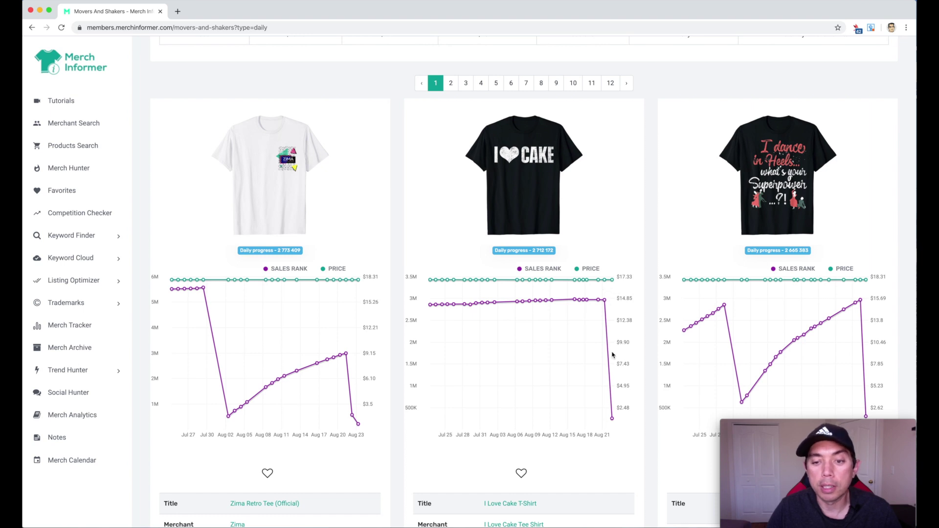
{"action": "scroll", "coordinate": [699, 342], "scroll_direction": "down", "scroll_amount": 2}
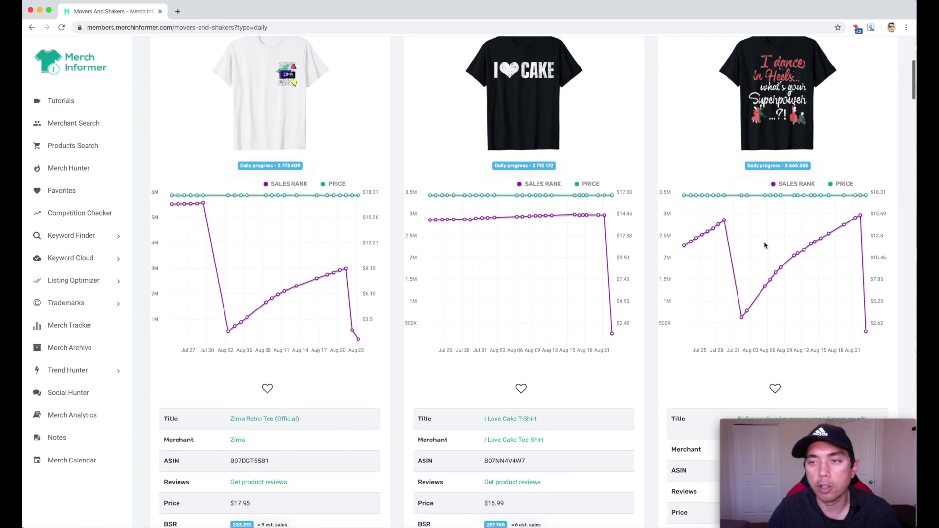
{"action": "scroll", "coordinate": [768, 245], "scroll_direction": "down", "scroll_amount": 2}
{"action": "scroll", "coordinate": [767, 288], "scroll_direction": "down", "scroll_amount": 3}
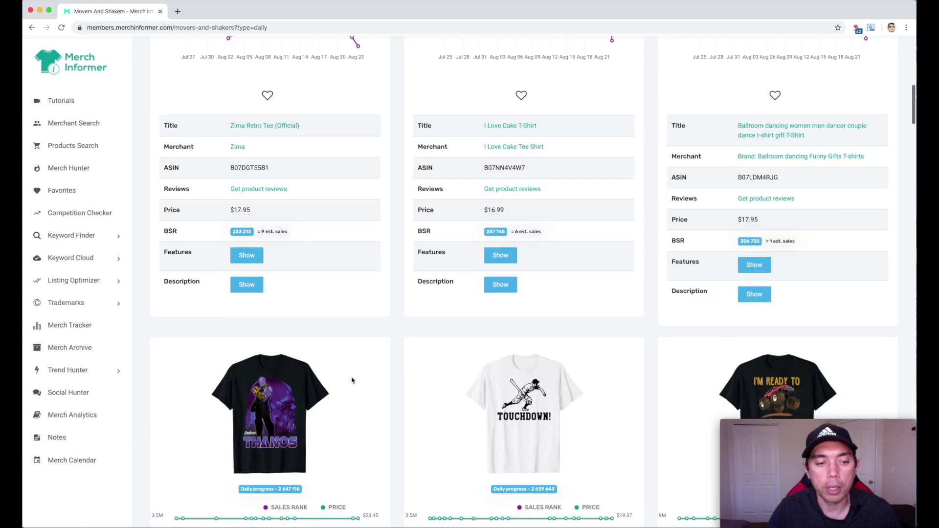
{"action": "scroll", "coordinate": [352, 382], "scroll_direction": "down", "scroll_amount": 3}
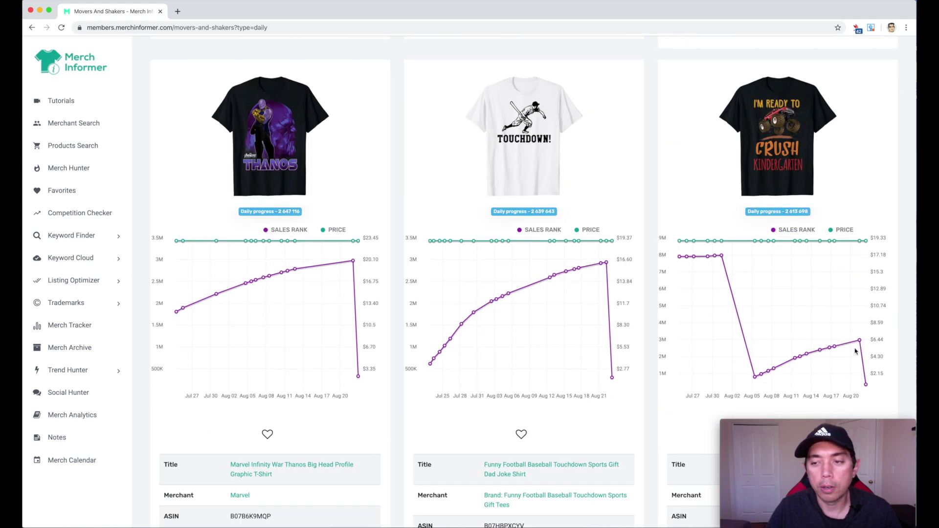
{"action": "scroll", "coordinate": [436, 217], "scroll_direction": "down", "scroll_amount": 3}
{"action": "scroll", "coordinate": [437, 218], "scroll_direction": "up", "scroll_amount": 2}
{"action": "scroll", "coordinate": [437, 217], "scroll_direction": "up", "scroll_amount": 5}
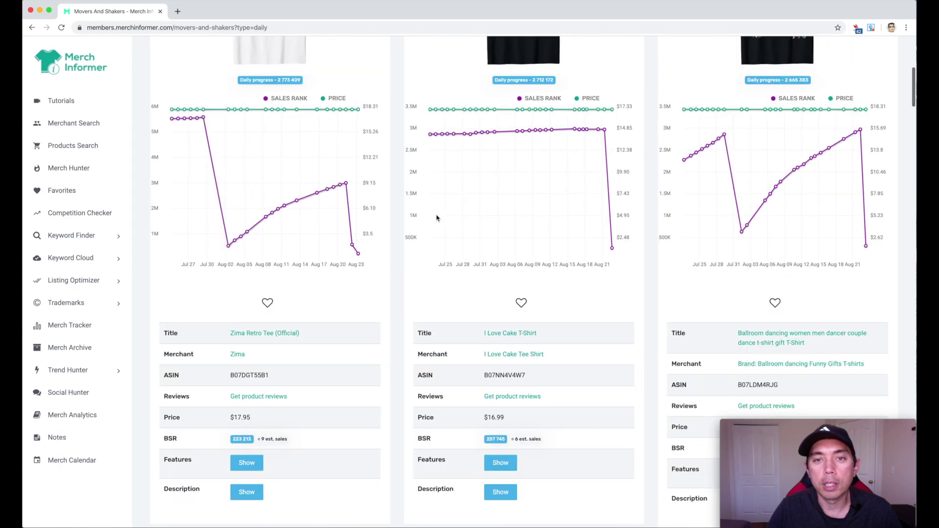
{"action": "scroll", "coordinate": [436, 218], "scroll_direction": "up", "scroll_amount": 5}
{"action": "scroll", "coordinate": [436, 218], "scroll_direction": "up", "scroll_amount": 1}
{"action": "scroll", "coordinate": [436, 218], "scroll_direction": "up", "scroll_amount": 1}
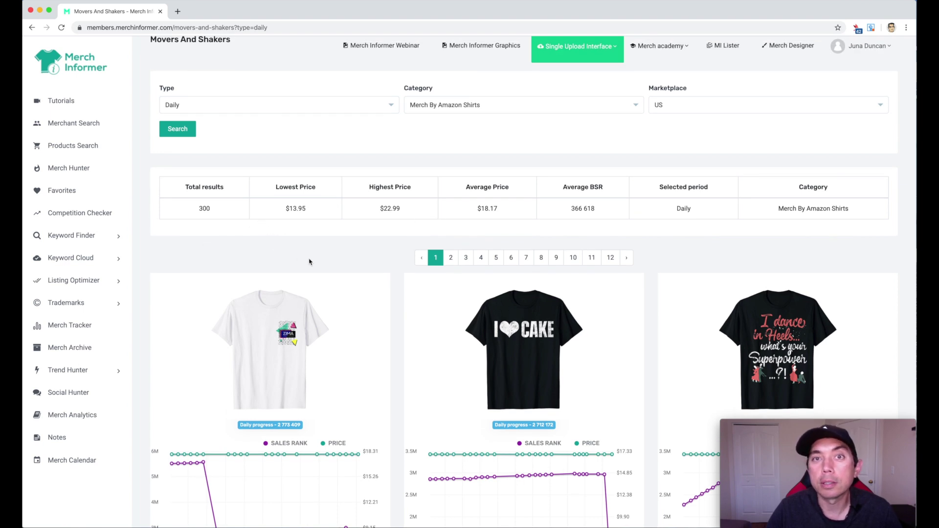
{"action": "scroll", "coordinate": [309, 261], "scroll_direction": "down", "scroll_amount": 1}
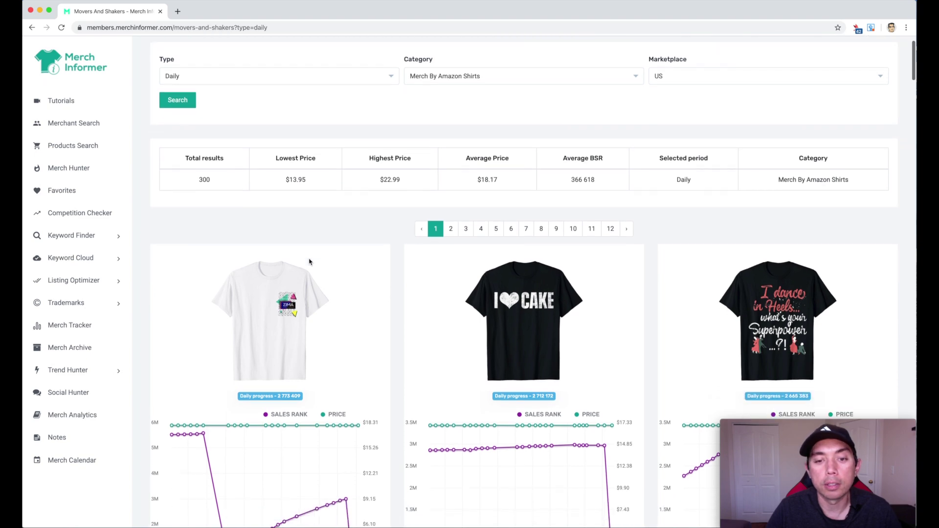
{"action": "scroll", "coordinate": [308, 261], "scroll_direction": "down", "scroll_amount": 3}
{"action": "scroll", "coordinate": [309, 262], "scroll_direction": "down", "scroll_amount": 4}
{"action": "scroll", "coordinate": [309, 261], "scroll_direction": "down", "scroll_amount": 4}
{"action": "scroll", "coordinate": [309, 262], "scroll_direction": "down", "scroll_amount": 3}
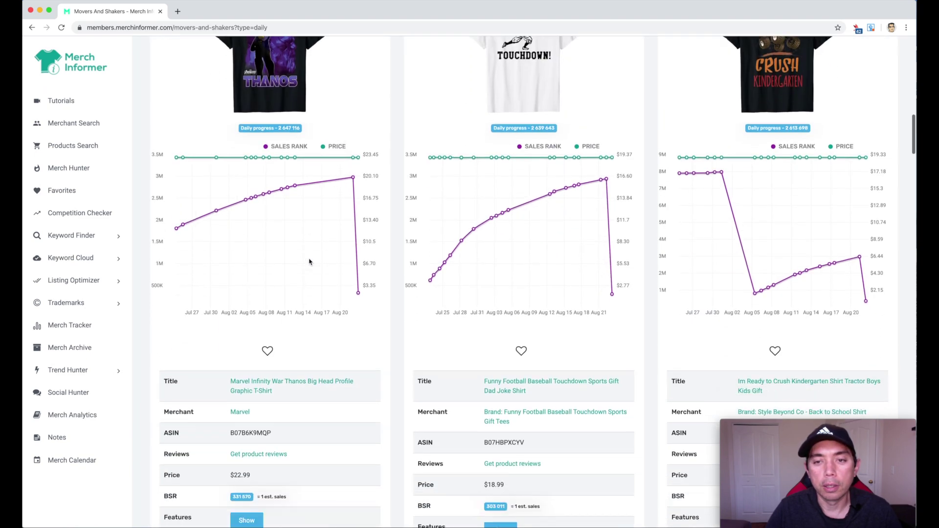
{"action": "scroll", "coordinate": [309, 261], "scroll_direction": "down", "scroll_amount": 3}
{"action": "scroll", "coordinate": [308, 261], "scroll_direction": "up", "scroll_amount": 3}
{"action": "scroll", "coordinate": [309, 261], "scroll_direction": "up", "scroll_amount": 4}
{"action": "scroll", "coordinate": [308, 261], "scroll_direction": "up", "scroll_amount": 3}
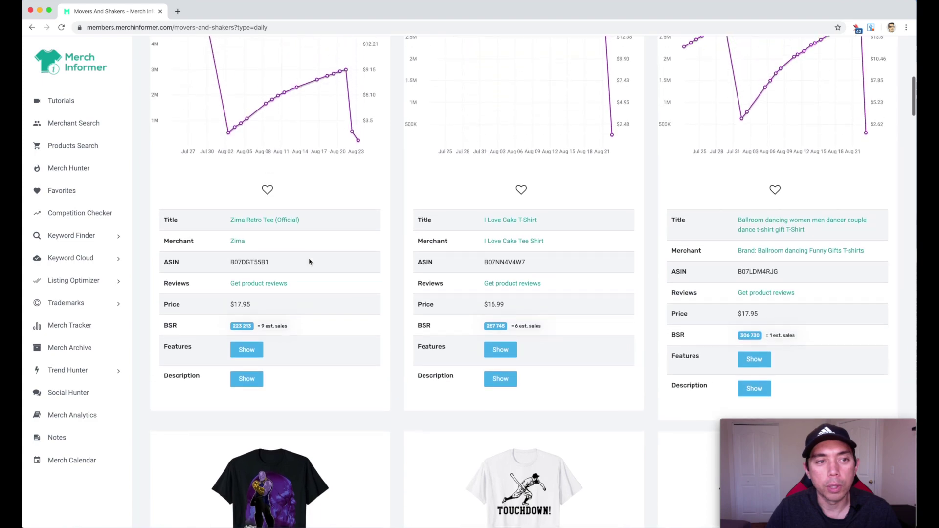
{"action": "scroll", "coordinate": [300, 166], "scroll_direction": "down", "scroll_amount": 5}
{"action": "scroll", "coordinate": [300, 135], "scroll_direction": "down", "scroll_amount": 5}
{"action": "scroll", "coordinate": [300, 138], "scroll_direction": "down", "scroll_amount": 7}
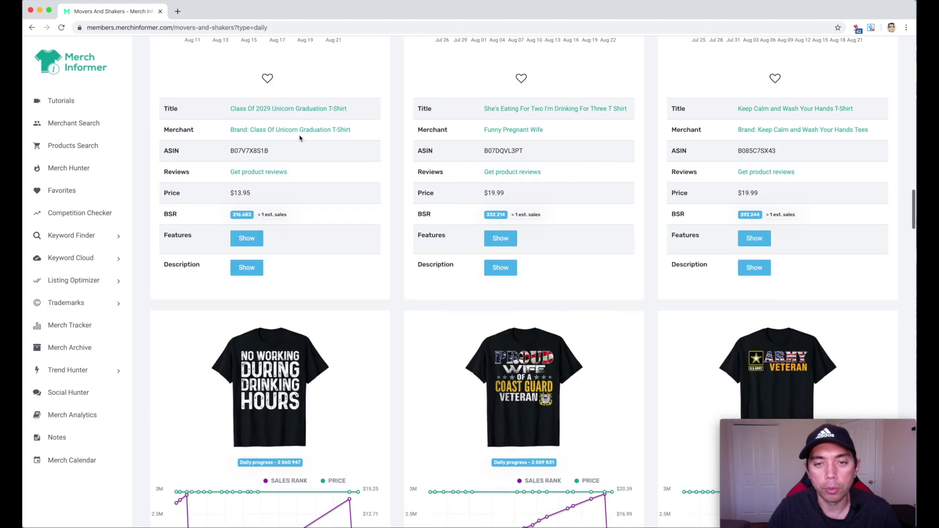
{"action": "scroll", "coordinate": [308, 161], "scroll_direction": "down", "scroll_amount": 3}
{"action": "scroll", "coordinate": [319, 184], "scroll_direction": "up", "scroll_amount": 1}
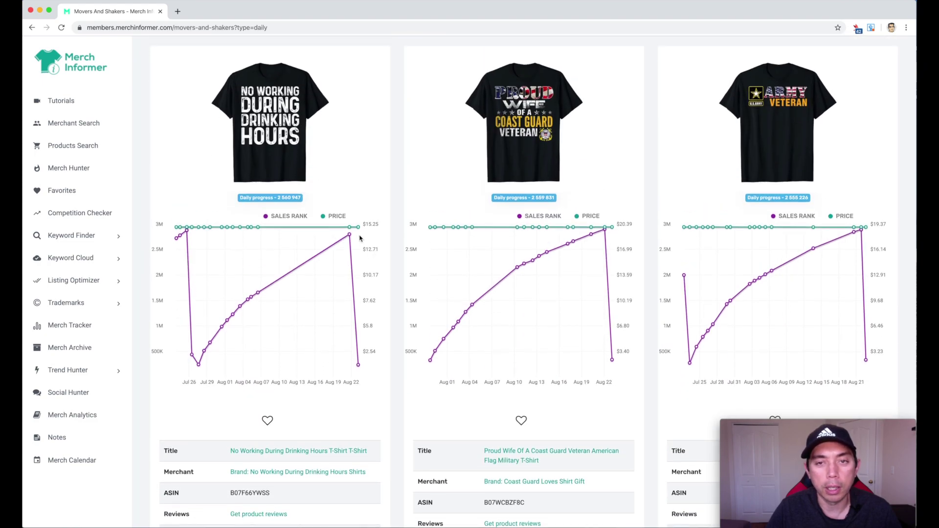
{"action": "scroll", "coordinate": [194, 165], "scroll_direction": "down", "scroll_amount": 3}
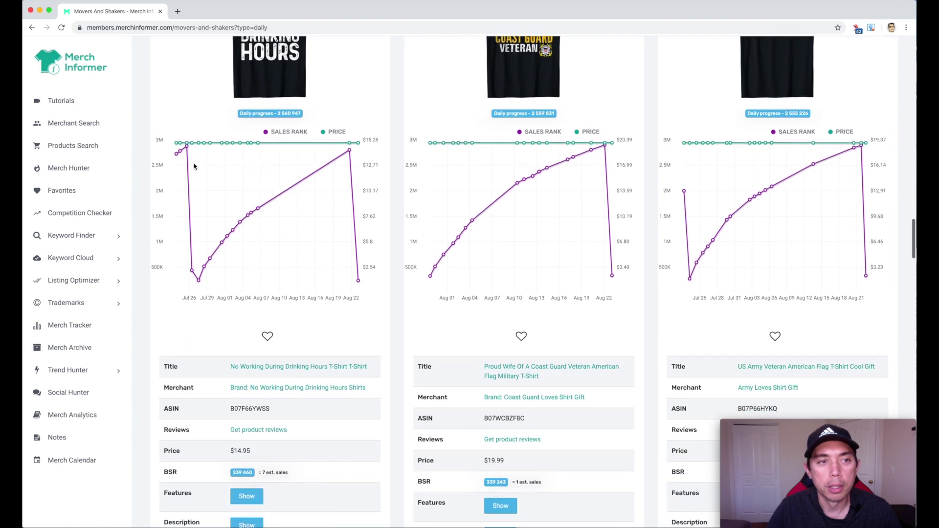
{"action": "scroll", "coordinate": [193, 166], "scroll_direction": "up", "scroll_amount": 3}
{"action": "scroll", "coordinate": [194, 167], "scroll_direction": "up", "scroll_amount": 2}
{"action": "scroll", "coordinate": [201, 166], "scroll_direction": "up", "scroll_amount": 1}
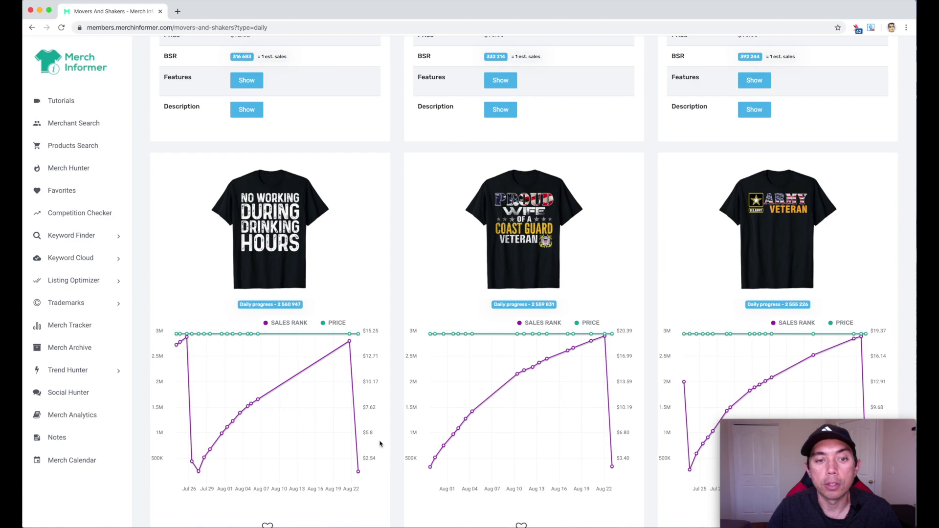
{"action": "scroll", "coordinate": [379, 443], "scroll_direction": "down", "scroll_amount": 5}
{"action": "scroll", "coordinate": [380, 443], "scroll_direction": "down", "scroll_amount": 5}
{"action": "scroll", "coordinate": [380, 443], "scroll_direction": "down", "scroll_amount": 2}
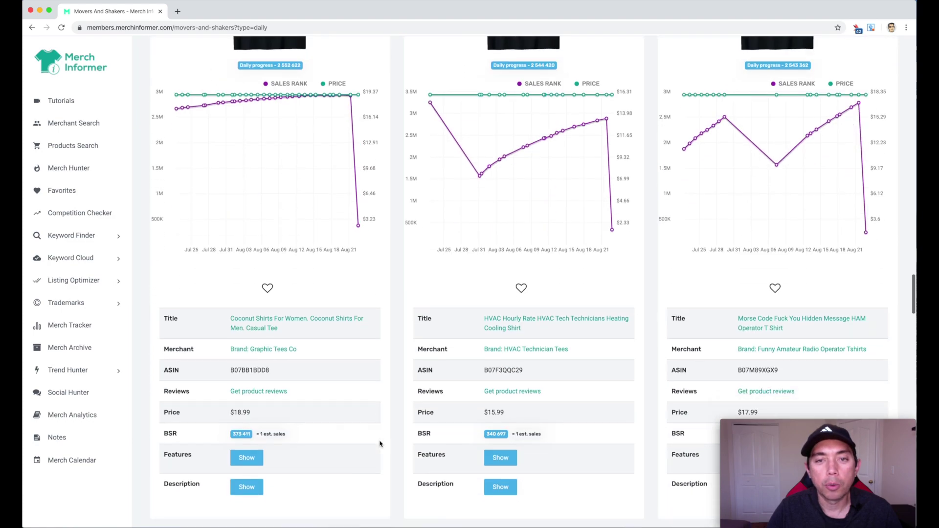
{"action": "scroll", "coordinate": [380, 443], "scroll_direction": "down", "scroll_amount": 5}
{"action": "scroll", "coordinate": [380, 443], "scroll_direction": "down", "scroll_amount": 5}
{"action": "scroll", "coordinate": [380, 443], "scroll_direction": "down", "scroll_amount": 5}
{"action": "scroll", "coordinate": [380, 443], "scroll_direction": "down", "scroll_amount": 5}
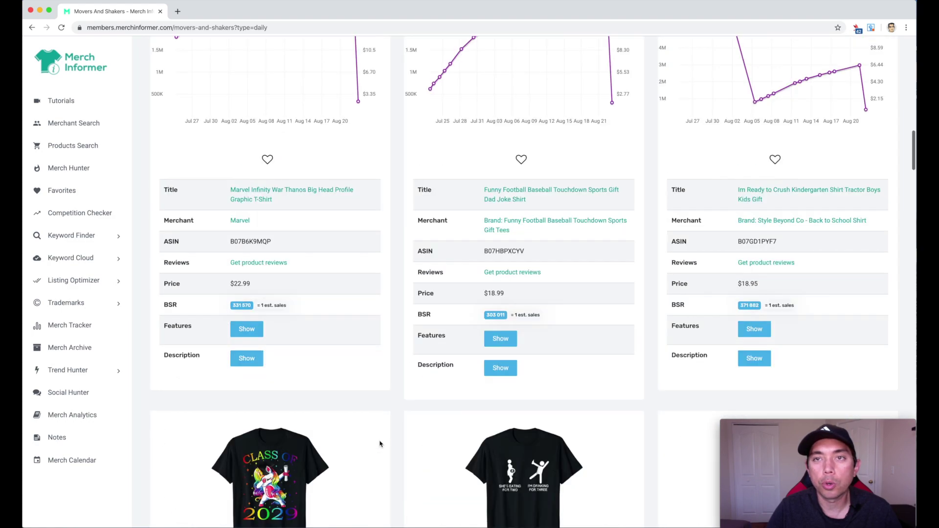
{"action": "scroll", "coordinate": [380, 443], "scroll_direction": "up", "scroll_amount": 10}
{"action": "scroll", "coordinate": [380, 443], "scroll_direction": "up", "scroll_amount": 10}
{"action": "scroll", "coordinate": [380, 443], "scroll_direction": "up", "scroll_amount": 10}
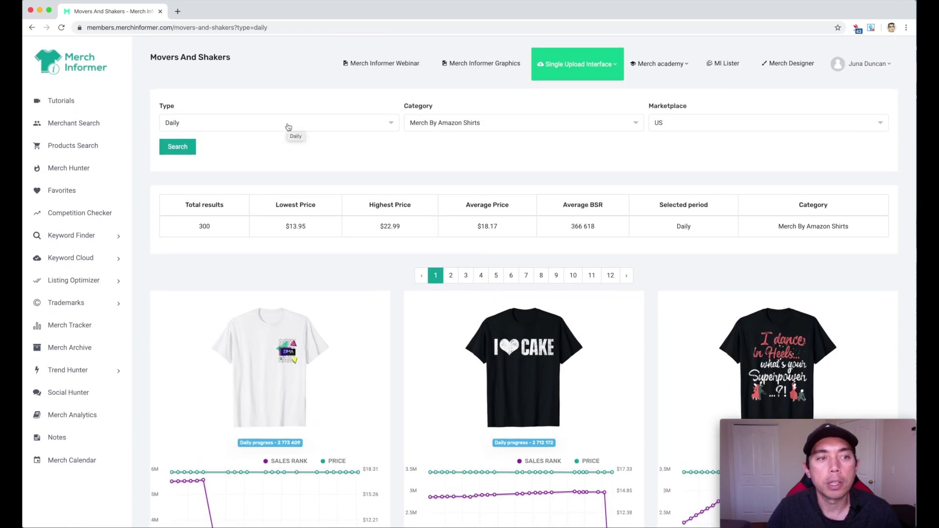
- Switch the report period to Weekly and load the weekly Movers And Shakers results
{"action": "left_click", "coordinate": [288, 125]}
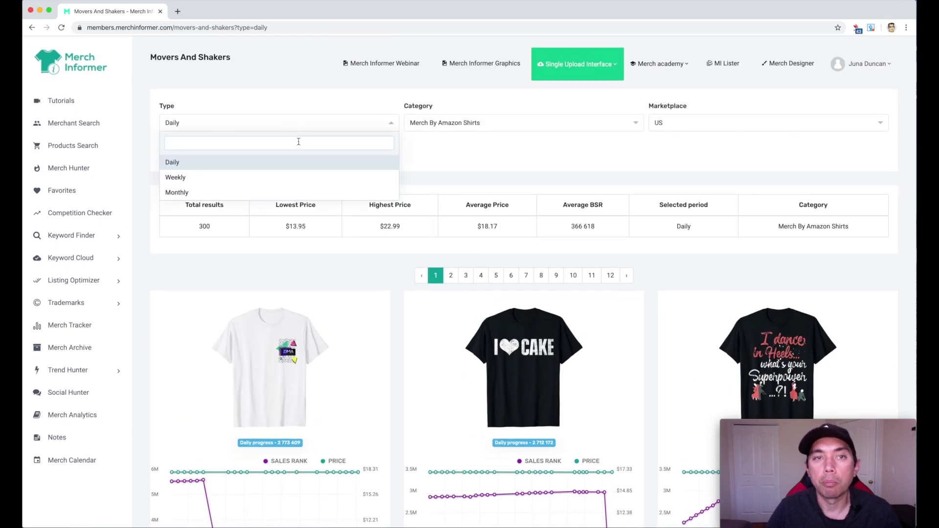
{"action": "left_click", "coordinate": [241, 177]}
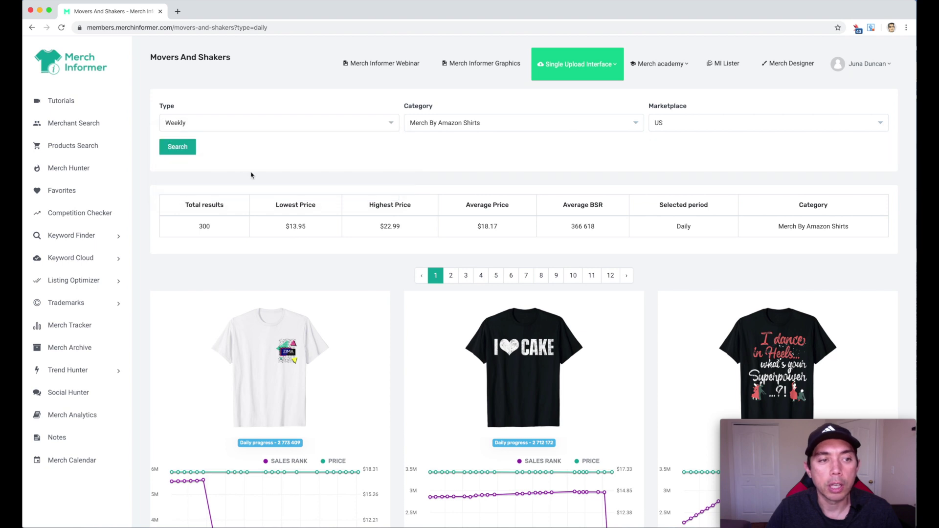
{"action": "left_click", "coordinate": [179, 147]}
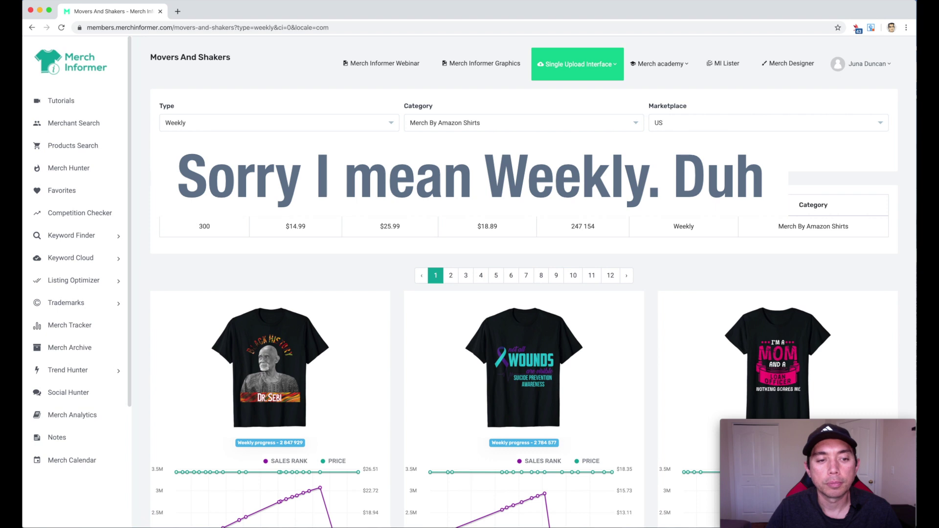
{"action": "scroll", "coordinate": [274, 312], "scroll_direction": "down", "scroll_amount": 3}
{"action": "scroll", "coordinate": [275, 312], "scroll_direction": "down", "scroll_amount": 1}
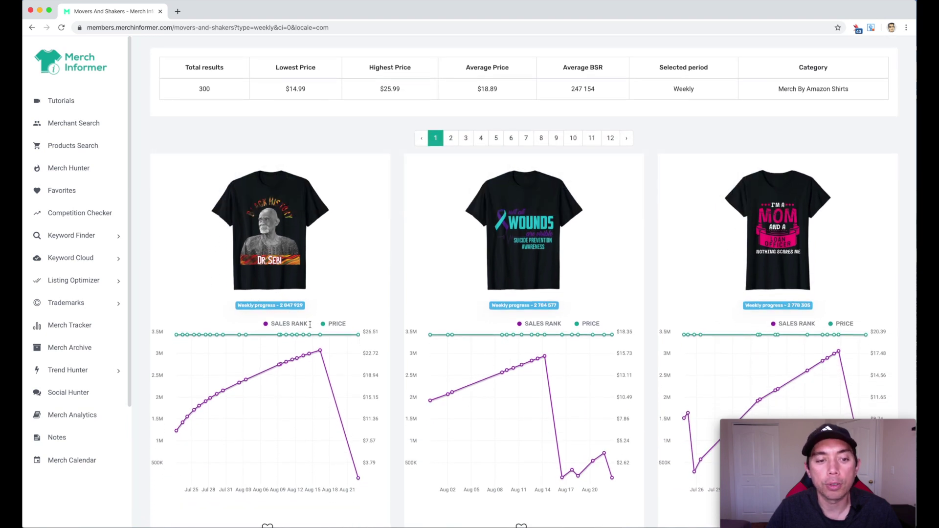
{"action": "scroll", "coordinate": [309, 323], "scroll_direction": "down", "scroll_amount": 1}
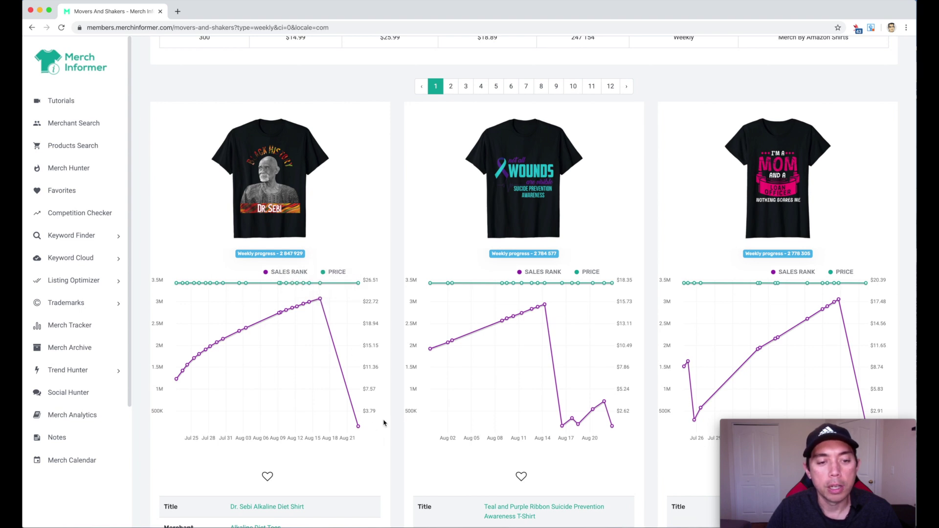
{"action": "scroll", "coordinate": [509, 354], "scroll_direction": "down", "scroll_amount": 1}
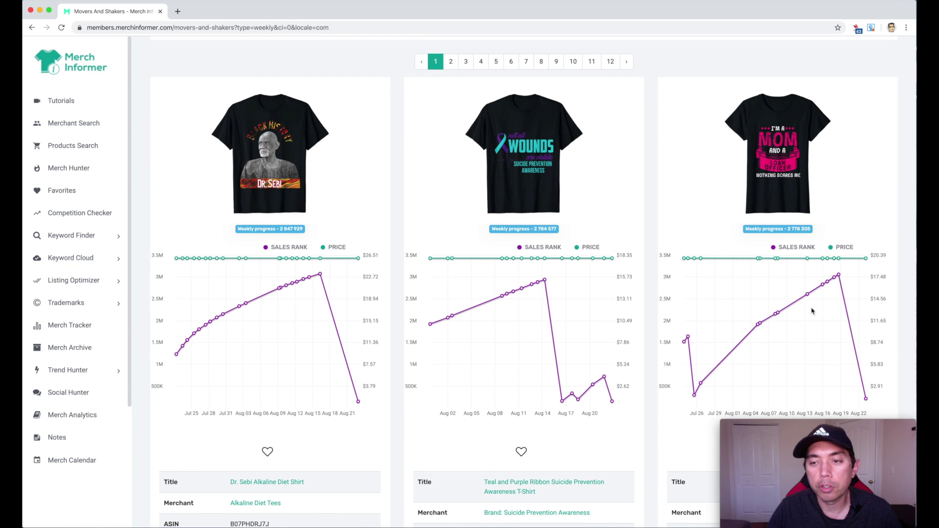
{"action": "scroll", "coordinate": [838, 290], "scroll_direction": "down", "scroll_amount": 2}
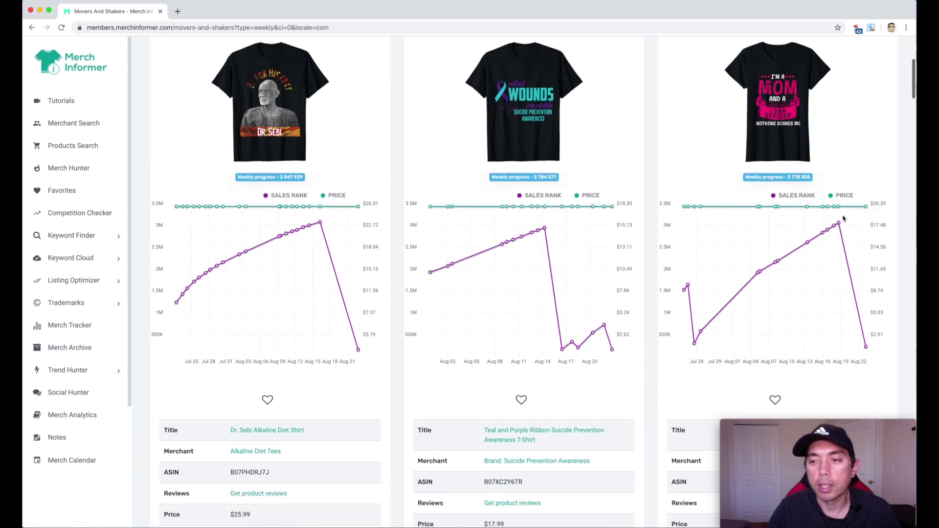
{"action": "scroll", "coordinate": [506, 188], "scroll_direction": "up", "scroll_amount": 5}
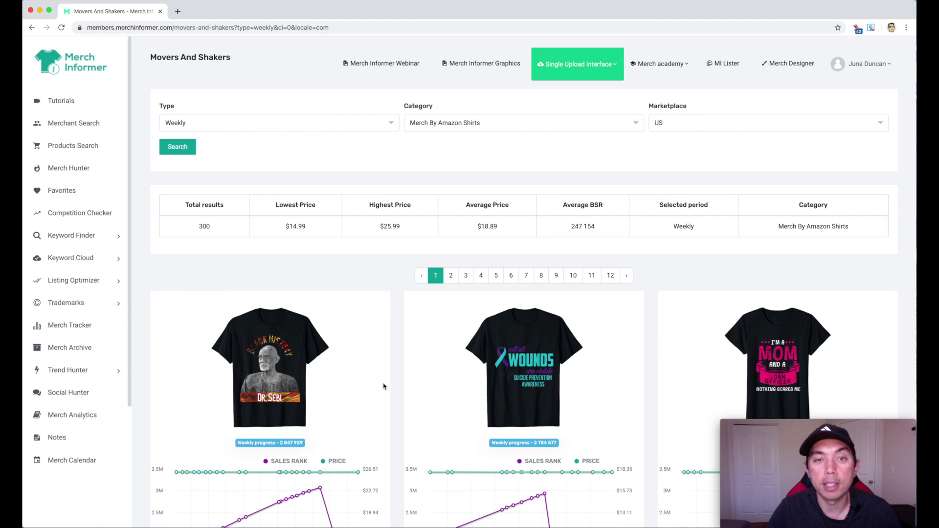
{"action": "scroll", "coordinate": [383, 387], "scroll_direction": "down", "scroll_amount": 1}
{"action": "scroll", "coordinate": [383, 387], "scroll_direction": "down", "scroll_amount": 2}
{"action": "scroll", "coordinate": [382, 387], "scroll_direction": "down", "scroll_amount": 3}
{"action": "scroll", "coordinate": [382, 387], "scroll_direction": "down", "scroll_amount": 3}
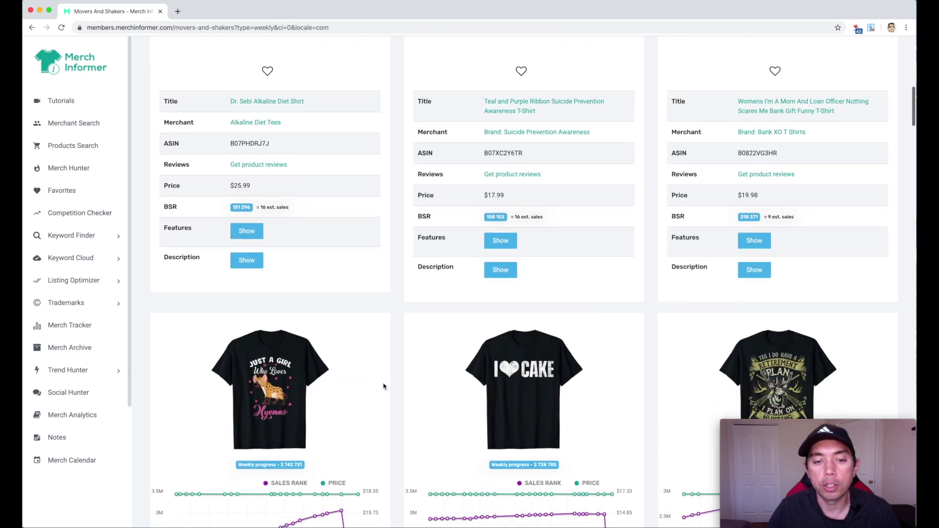
{"action": "scroll", "coordinate": [383, 386], "scroll_direction": "down", "scroll_amount": 4}
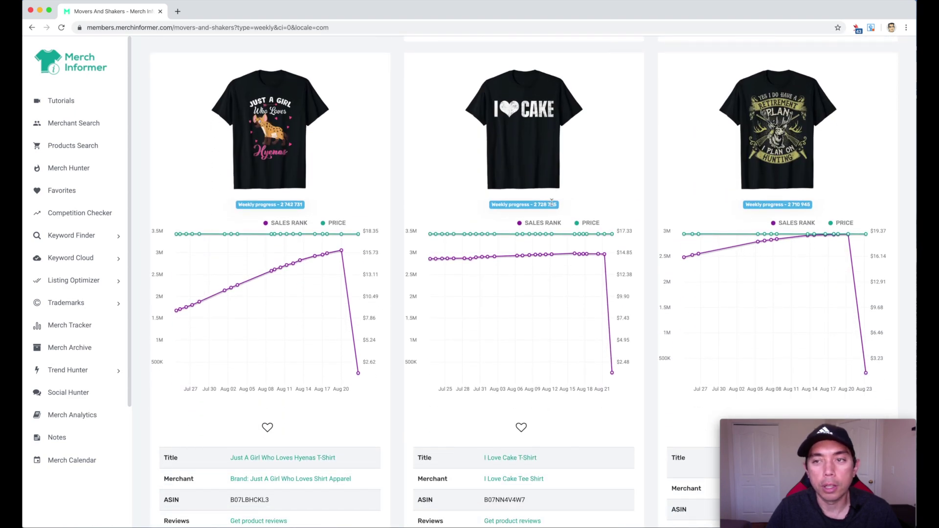
{"action": "scroll", "coordinate": [551, 204], "scroll_direction": "down", "scroll_amount": 1}
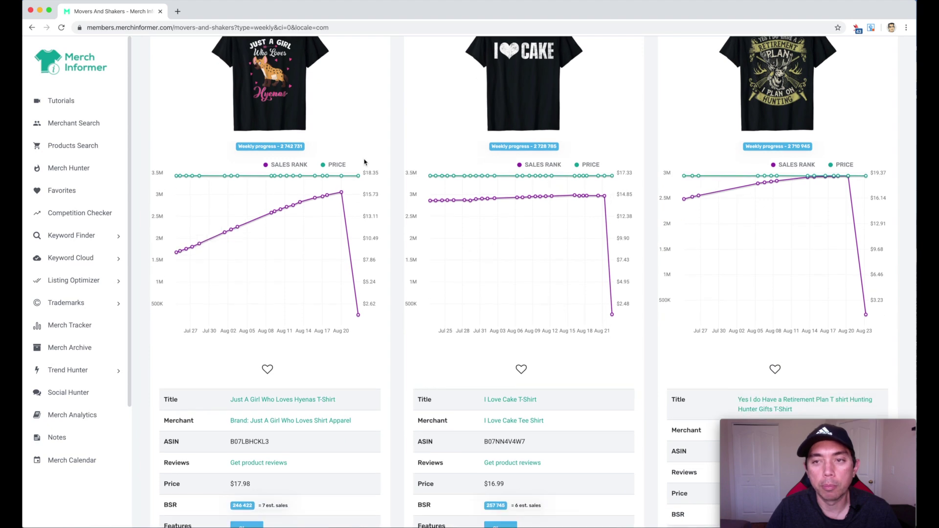
{"action": "scroll", "coordinate": [364, 161], "scroll_direction": "down", "scroll_amount": 2}
{"action": "scroll", "coordinate": [363, 162], "scroll_direction": "down", "scroll_amount": 4}
{"action": "scroll", "coordinate": [364, 162], "scroll_direction": "down", "scroll_amount": 2}
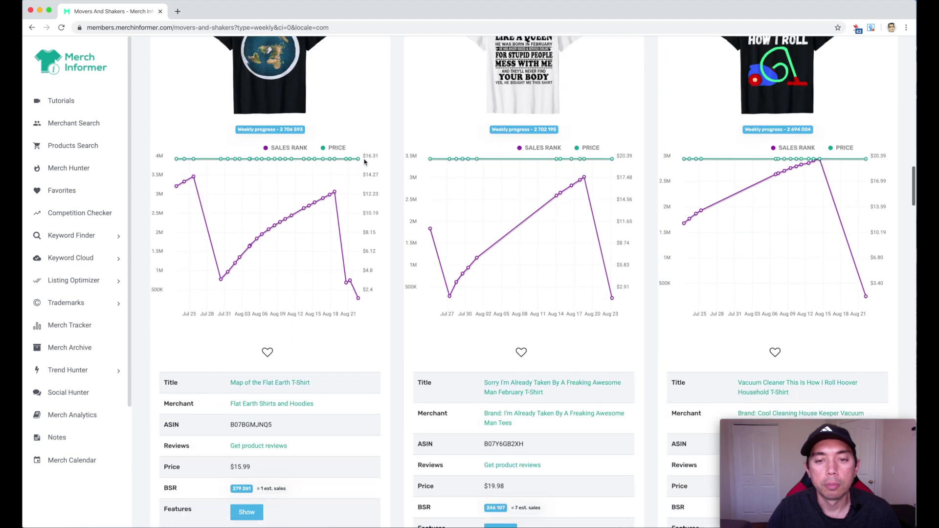
{"action": "scroll", "coordinate": [364, 162], "scroll_direction": "down", "scroll_amount": 1}
{"action": "scroll", "coordinate": [363, 162], "scroll_direction": "down", "scroll_amount": 1}
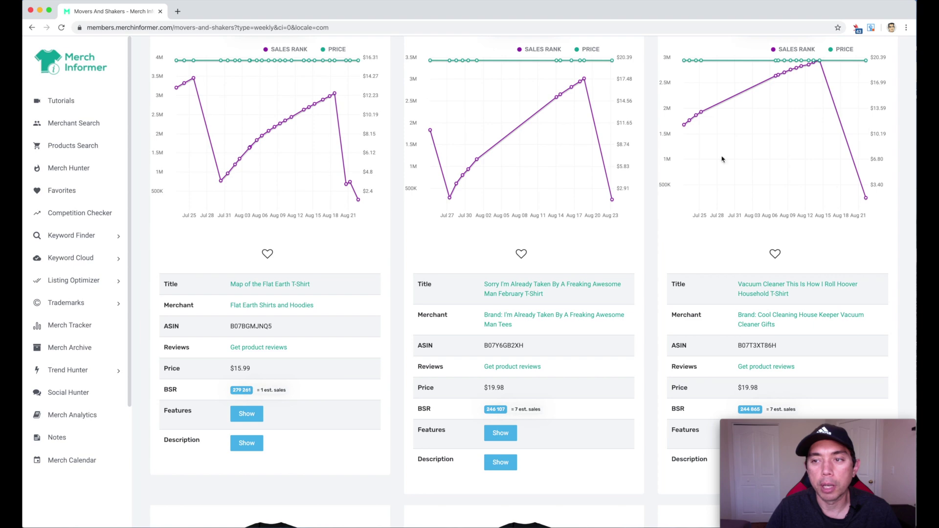
{"action": "scroll", "coordinate": [366, 156], "scroll_direction": "down", "scroll_amount": 1}
{"action": "scroll", "coordinate": [366, 156], "scroll_direction": "down", "scroll_amount": 3}
{"action": "scroll", "coordinate": [366, 156], "scroll_direction": "down", "scroll_amount": 3}
{"action": "scroll", "coordinate": [366, 156], "scroll_direction": "down", "scroll_amount": 1}
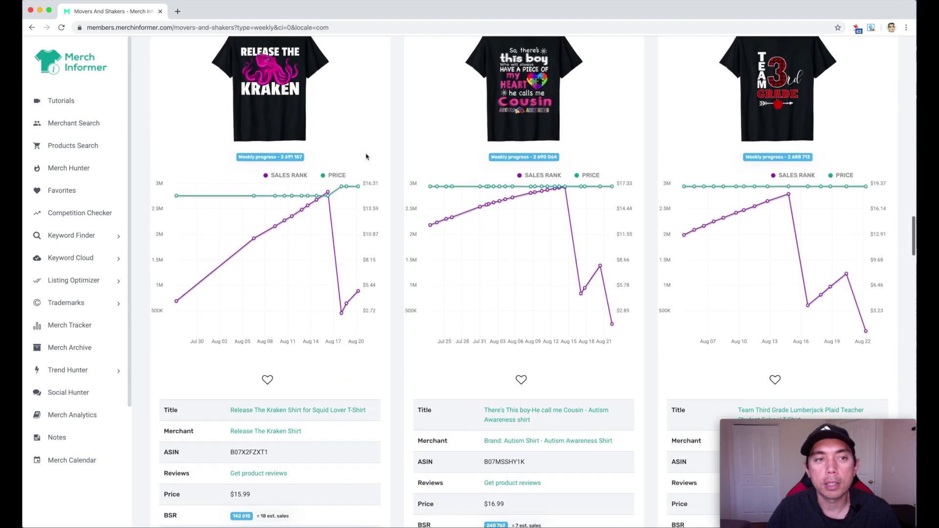
{"action": "scroll", "coordinate": [366, 156], "scroll_direction": "up", "scroll_amount": 2}
{"action": "scroll", "coordinate": [365, 156], "scroll_direction": "up", "scroll_amount": 1}
{"action": "scroll", "coordinate": [366, 156], "scroll_direction": "up", "scroll_amount": 1}
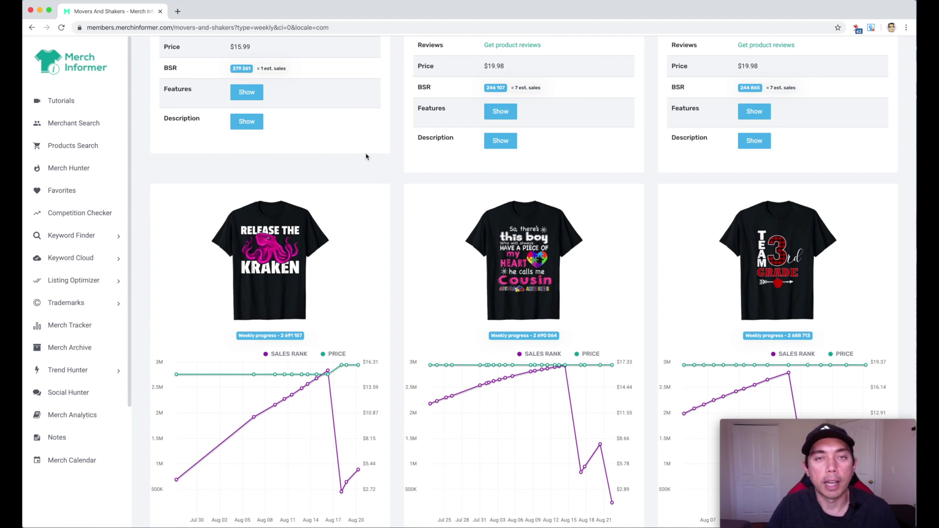
{"action": "scroll", "coordinate": [366, 156], "scroll_direction": "up", "scroll_amount": 1}
{"action": "scroll", "coordinate": [365, 156], "scroll_direction": "up", "scroll_amount": 1}
{"action": "scroll", "coordinate": [365, 155], "scroll_direction": "up", "scroll_amount": 1}
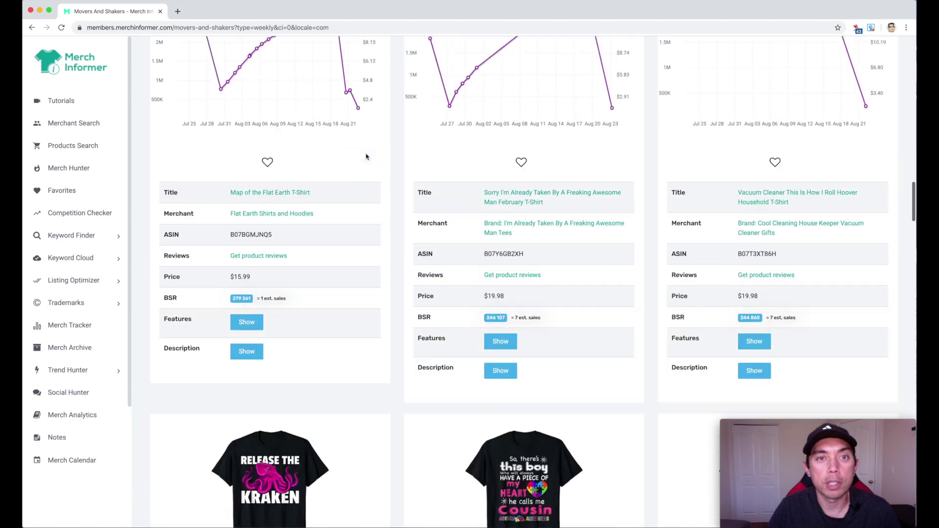
{"action": "scroll", "coordinate": [366, 156], "scroll_direction": "up", "scroll_amount": 3}
{"action": "scroll", "coordinate": [367, 156], "scroll_direction": "up", "scroll_amount": 3}
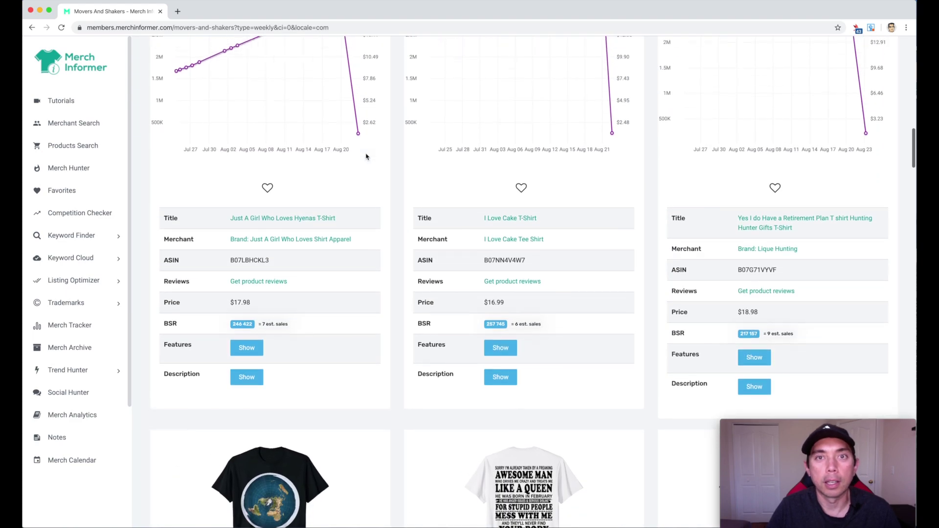
{"action": "scroll", "coordinate": [367, 157], "scroll_direction": "up", "scroll_amount": 3}
{"action": "scroll", "coordinate": [366, 156], "scroll_direction": "up", "scroll_amount": 3}
{"action": "scroll", "coordinate": [366, 156], "scroll_direction": "up", "scroll_amount": 3}
{"action": "scroll", "coordinate": [364, 156], "scroll_direction": "up", "scroll_amount": 1}
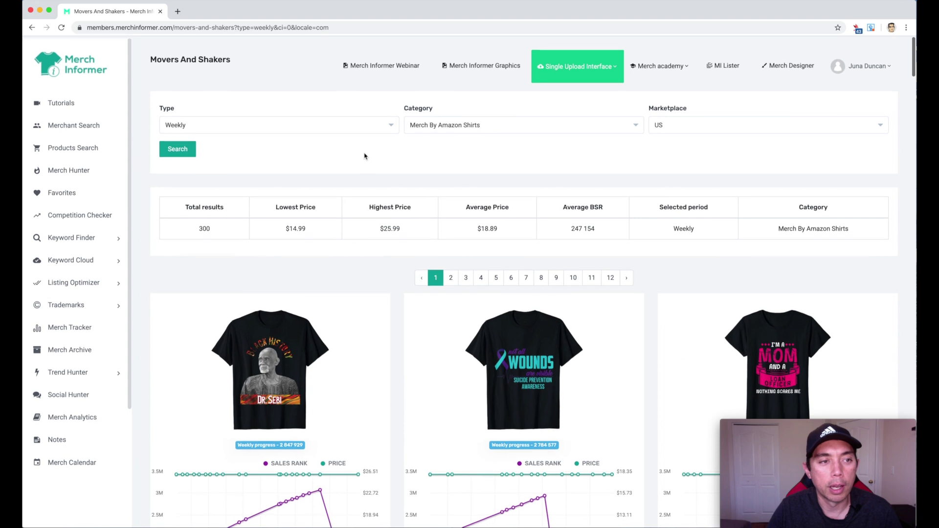
{"action": "left_click", "coordinate": [321, 121]}
- Load the Monthly Movers And Shakers results, keeping Monthly after rechecking the period choices
{"action": "left_click", "coordinate": [257, 191]}
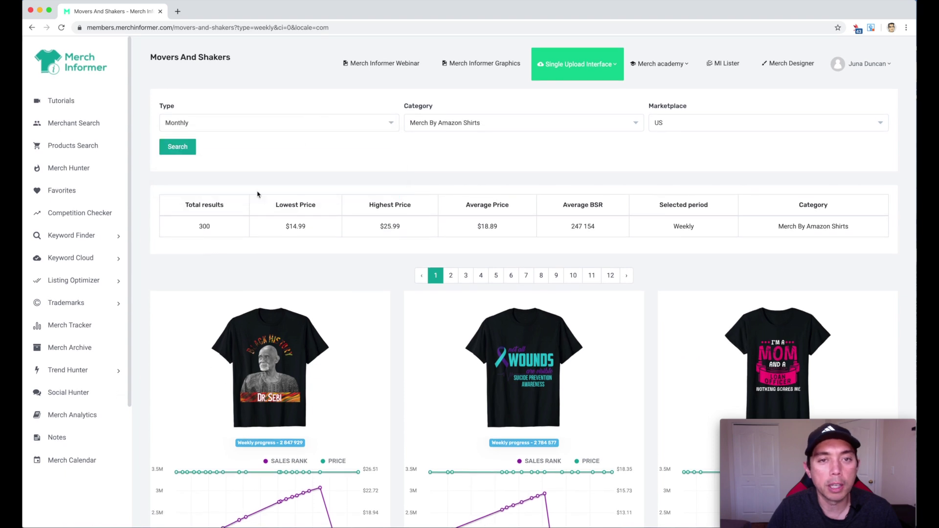
{"action": "left_click", "coordinate": [194, 153]}
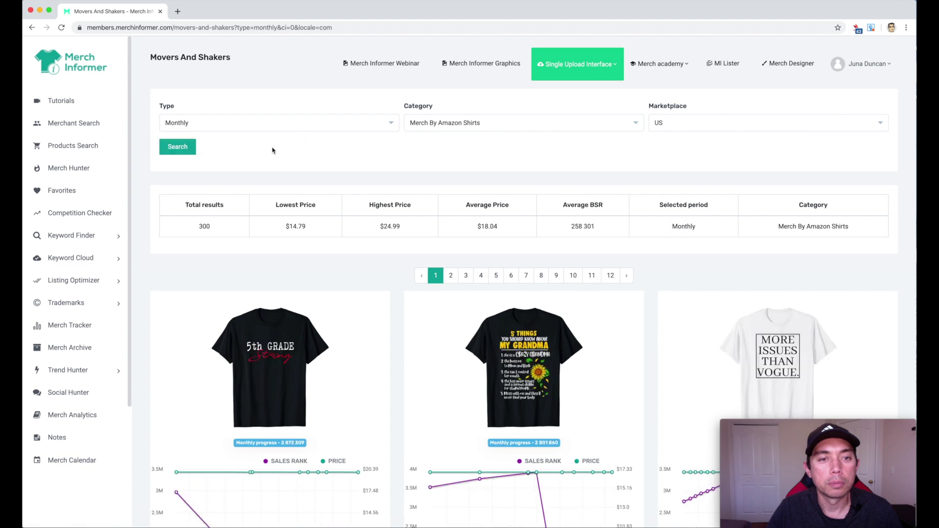
{"action": "scroll", "coordinate": [272, 149], "scroll_direction": "down", "scroll_amount": 3}
{"action": "scroll", "coordinate": [220, 96], "scroll_direction": "up", "scroll_amount": 2}
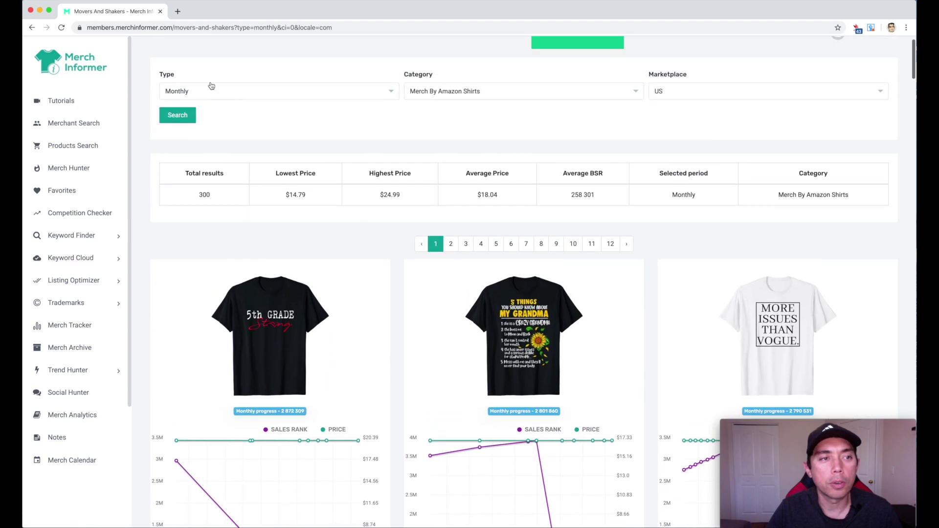
{"action": "left_click", "coordinate": [209, 97]}
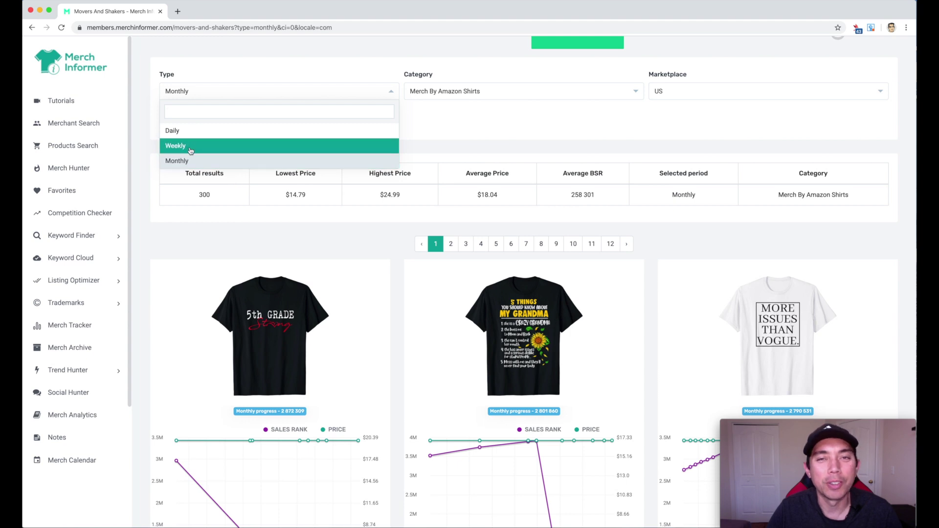
{"action": "left_click", "coordinate": [363, 275]}
{"action": "scroll", "coordinate": [363, 274], "scroll_direction": "down", "scroll_amount": 5}
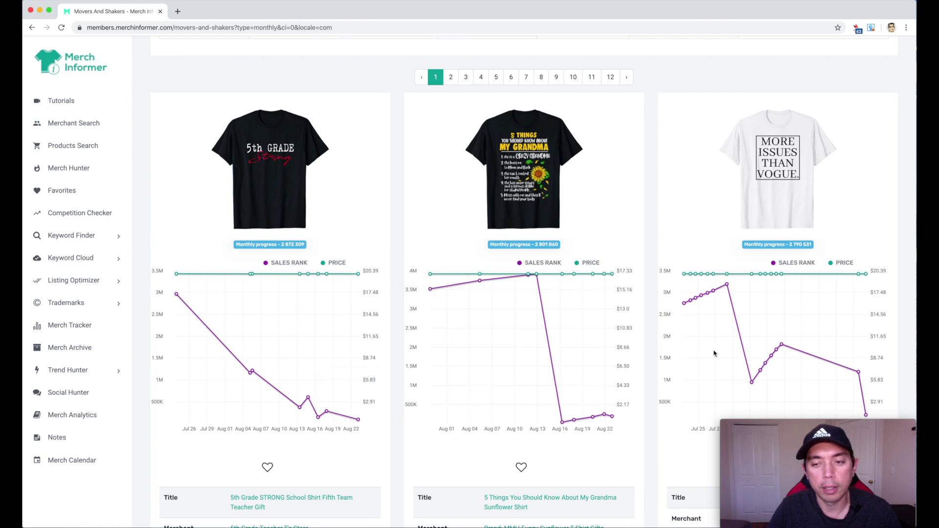
{"action": "scroll", "coordinate": [720, 347], "scroll_direction": "down", "scroll_amount": 1}
{"action": "scroll", "coordinate": [720, 347], "scroll_direction": "down", "scroll_amount": 1}
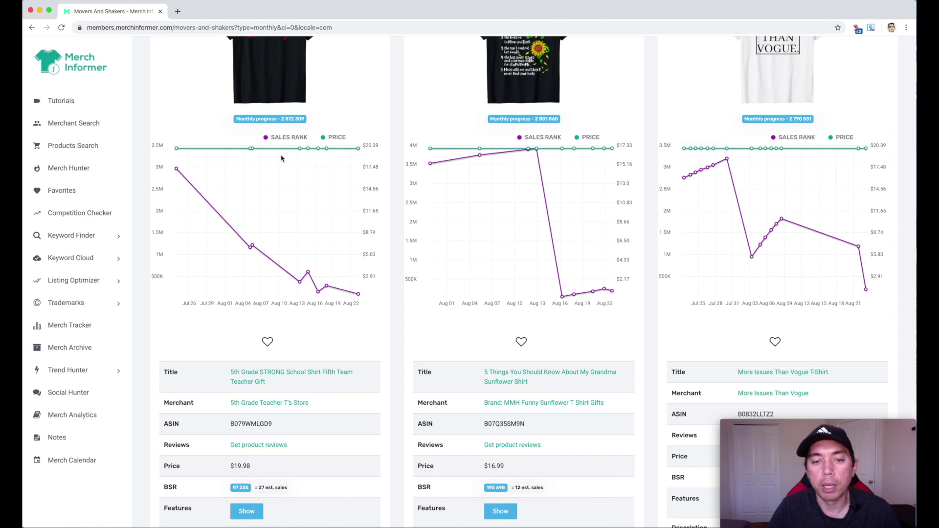
{"action": "scroll", "coordinate": [875, 301], "scroll_direction": "down", "scroll_amount": 5}
{"action": "scroll", "coordinate": [239, 165], "scroll_direction": "down", "scroll_amount": 3}
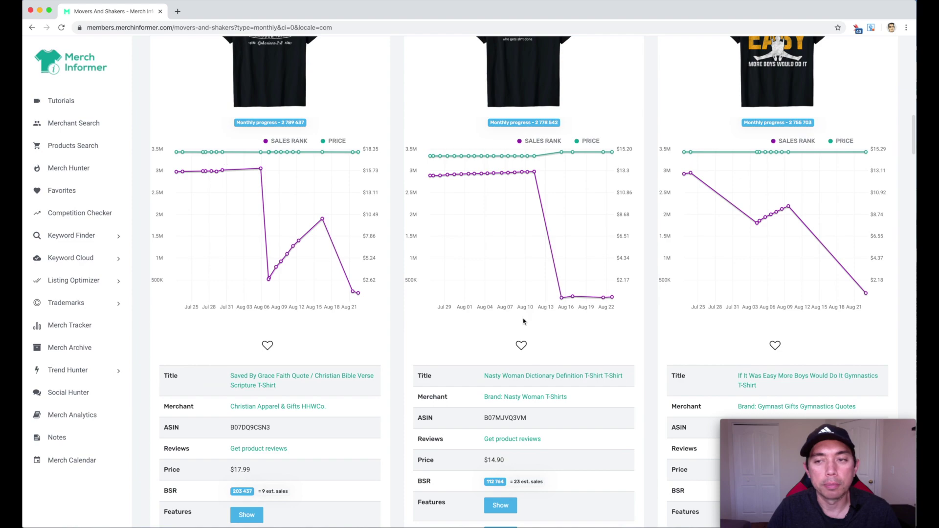
{"action": "scroll", "coordinate": [717, 262], "scroll_direction": "down", "scroll_amount": 4}
{"action": "scroll", "coordinate": [716, 262], "scroll_direction": "down", "scroll_amount": 4}
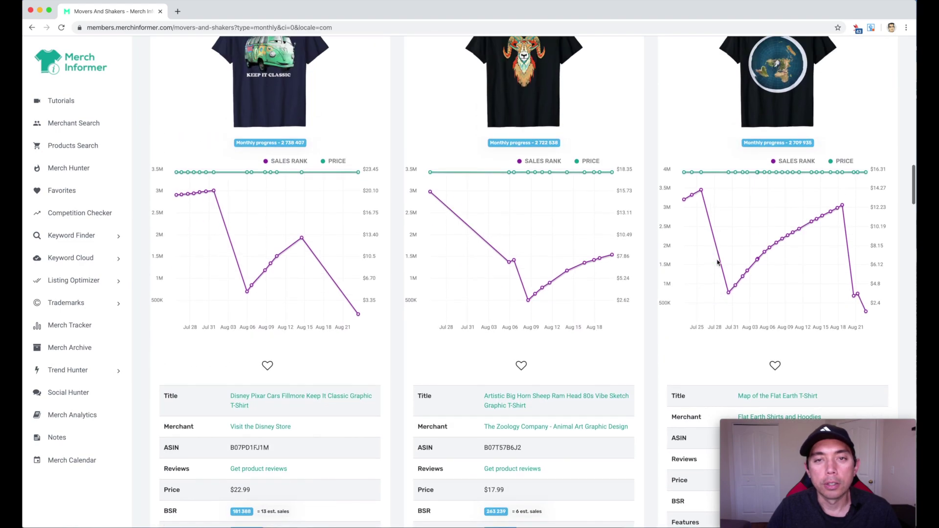
{"action": "scroll", "coordinate": [716, 262], "scroll_direction": "up", "scroll_amount": 2}
{"action": "scroll", "coordinate": [716, 262], "scroll_direction": "down", "scroll_amount": 3}
{"action": "scroll", "coordinate": [716, 262], "scroll_direction": "down", "scroll_amount": 3}
{"action": "scroll", "coordinate": [717, 262], "scroll_direction": "up", "scroll_amount": 3}
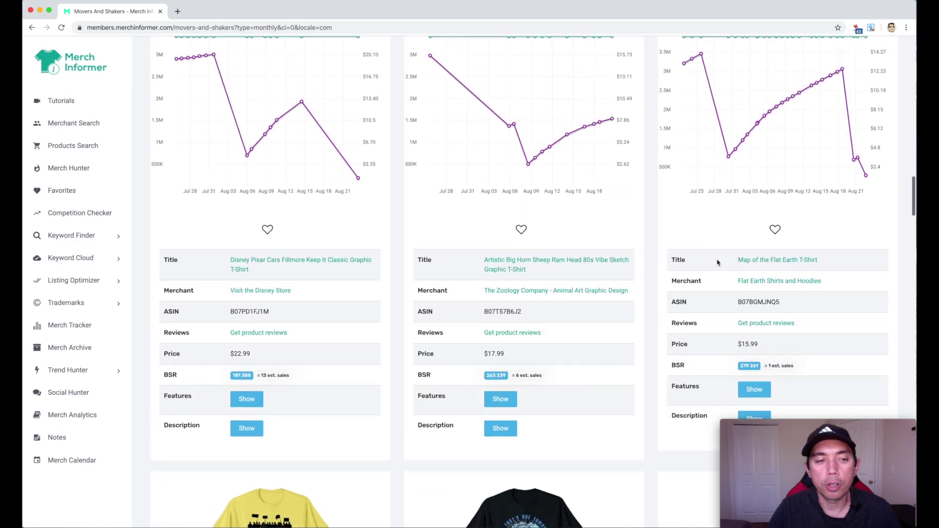
{"action": "scroll", "coordinate": [717, 262], "scroll_direction": "up", "scroll_amount": 5}
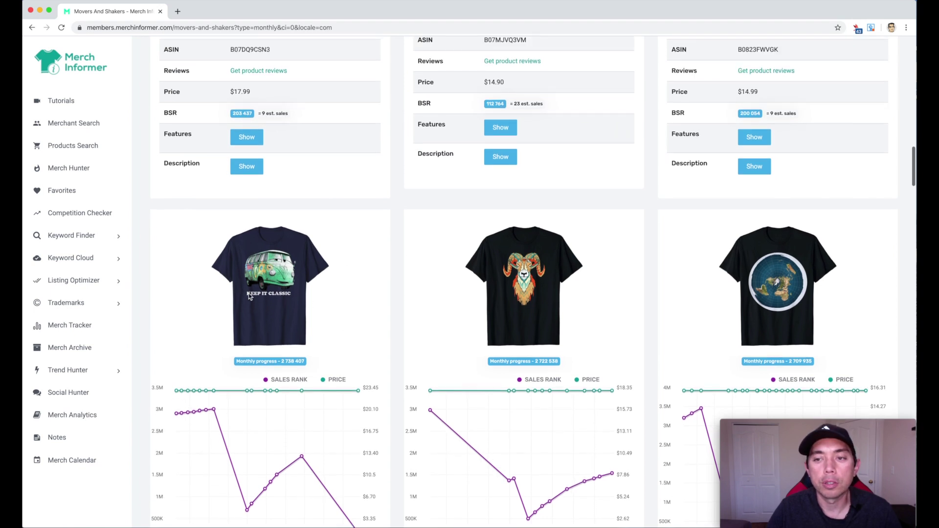
{"action": "scroll", "coordinate": [249, 293], "scroll_direction": "up", "scroll_amount": 5}
{"action": "scroll", "coordinate": [249, 292], "scroll_direction": "up", "scroll_amount": 2}
{"action": "scroll", "coordinate": [249, 296], "scroll_direction": "down", "scroll_amount": 3}
{"action": "scroll", "coordinate": [247, 298], "scroll_direction": "down", "scroll_amount": 1}
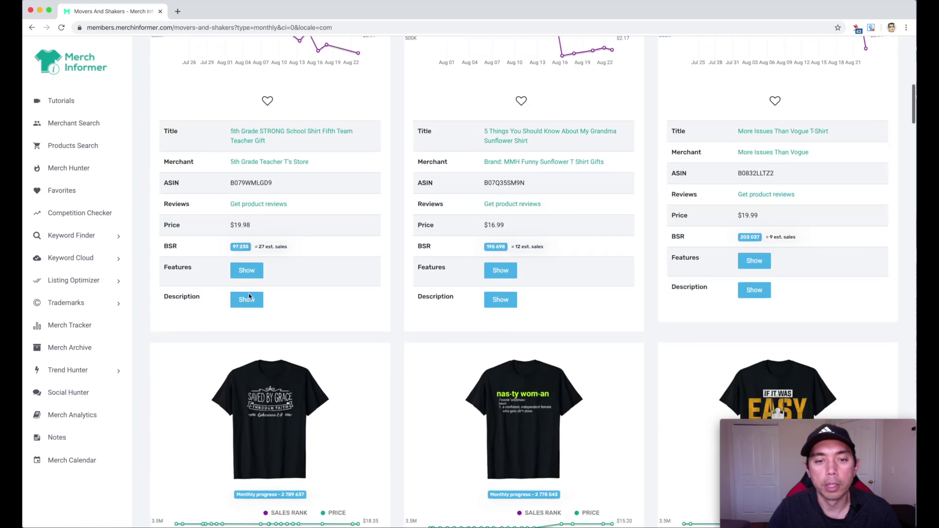
{"action": "scroll", "coordinate": [248, 297], "scroll_direction": "down", "scroll_amount": 2}
{"action": "scroll", "coordinate": [578, 278], "scroll_direction": "up", "scroll_amount": 1}
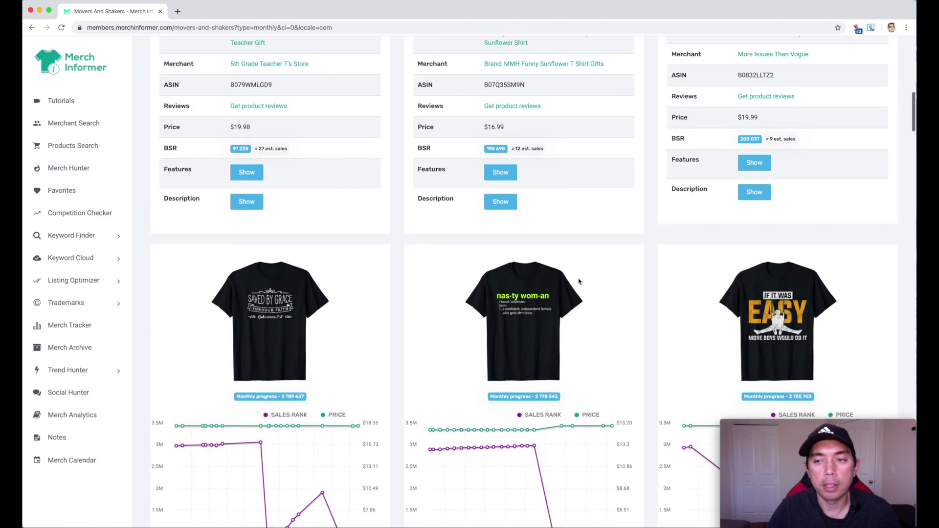
{"action": "scroll", "coordinate": [579, 279], "scroll_direction": "up", "scroll_amount": 10}
{"action": "scroll", "coordinate": [578, 280], "scroll_direction": "up", "scroll_amount": 3}
{"action": "scroll", "coordinate": [579, 281], "scroll_direction": "down", "scroll_amount": 2}
{"action": "scroll", "coordinate": [578, 281], "scroll_direction": "down", "scroll_amount": 8}
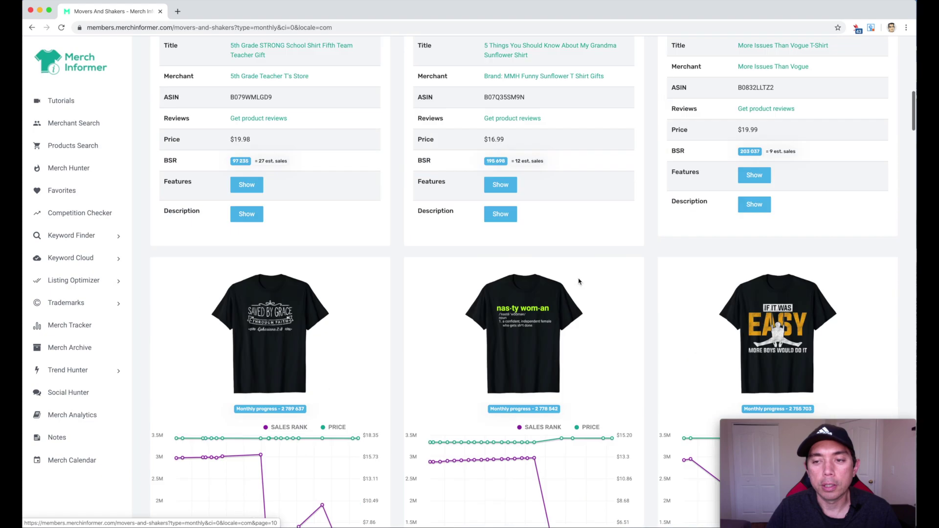
{"action": "scroll", "coordinate": [579, 280], "scroll_direction": "down", "scroll_amount": 8}
{"action": "scroll", "coordinate": [578, 281], "scroll_direction": "down", "scroll_amount": 5}
{"action": "scroll", "coordinate": [578, 281], "scroll_direction": "down", "scroll_amount": 5}
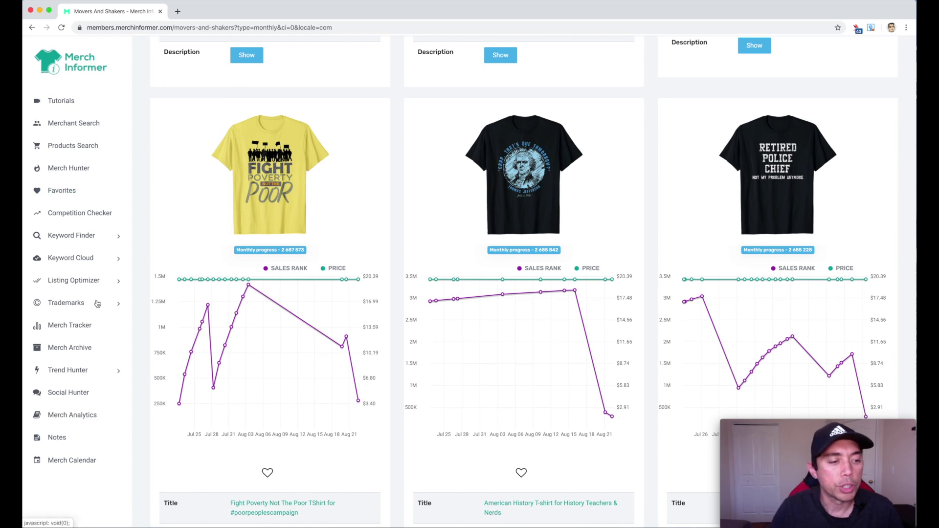
{"action": "left_click", "coordinate": [89, 373]}
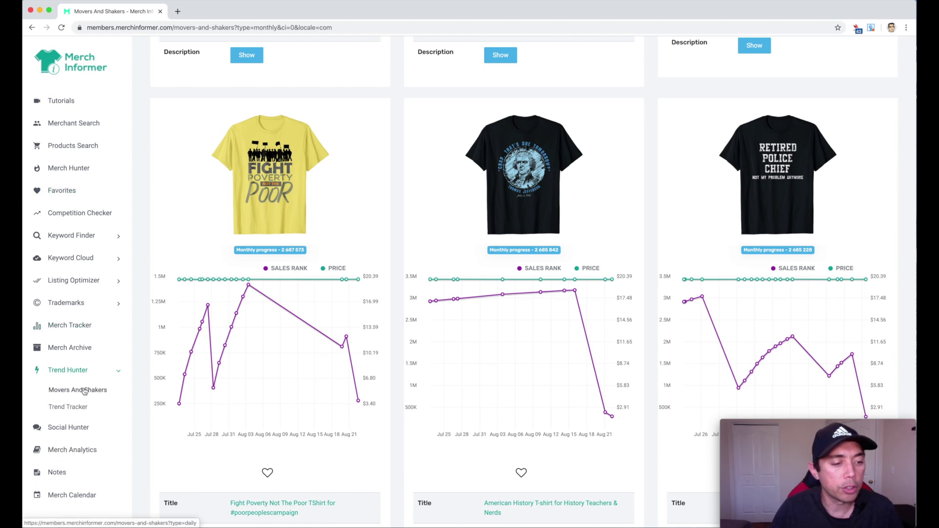
{"action": "scroll", "coordinate": [369, 384], "scroll_direction": "up", "scroll_amount": 4}
{"action": "scroll", "coordinate": [370, 383], "scroll_direction": "up", "scroll_amount": 5}
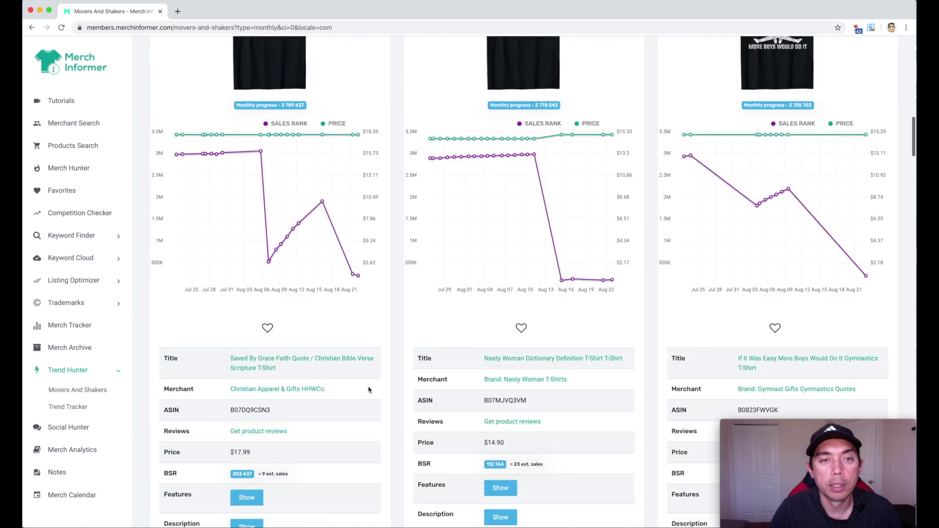
{"action": "scroll", "coordinate": [369, 387], "scroll_direction": "up", "scroll_amount": 5}
{"action": "scroll", "coordinate": [369, 390], "scroll_direction": "up", "scroll_amount": 5}
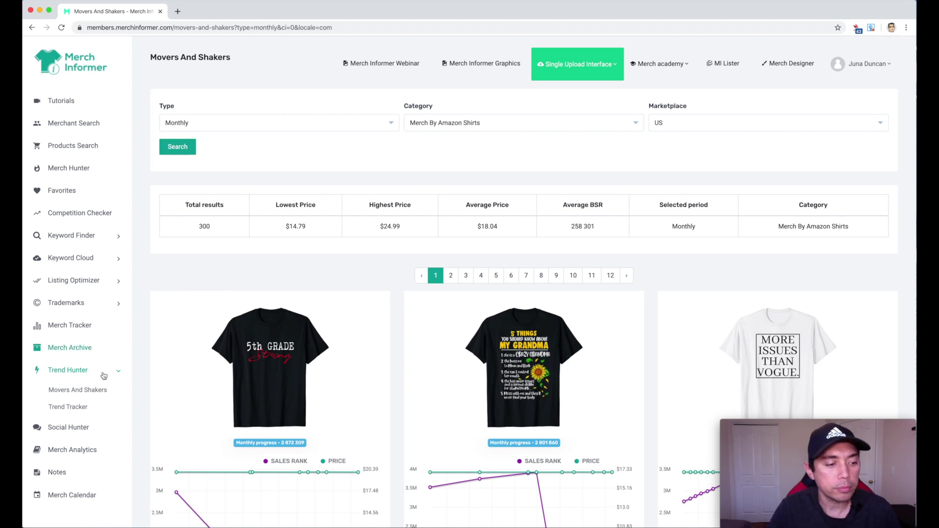
- Go to Trend Tracker and view its one, two and three month period choices
{"action": "left_click", "coordinate": [73, 408]}
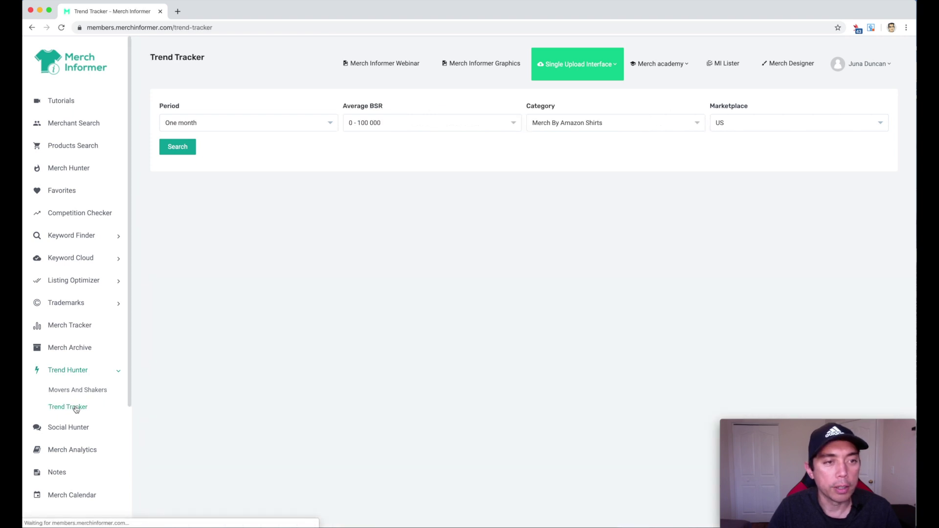
{"action": "left_click", "coordinate": [243, 125]}
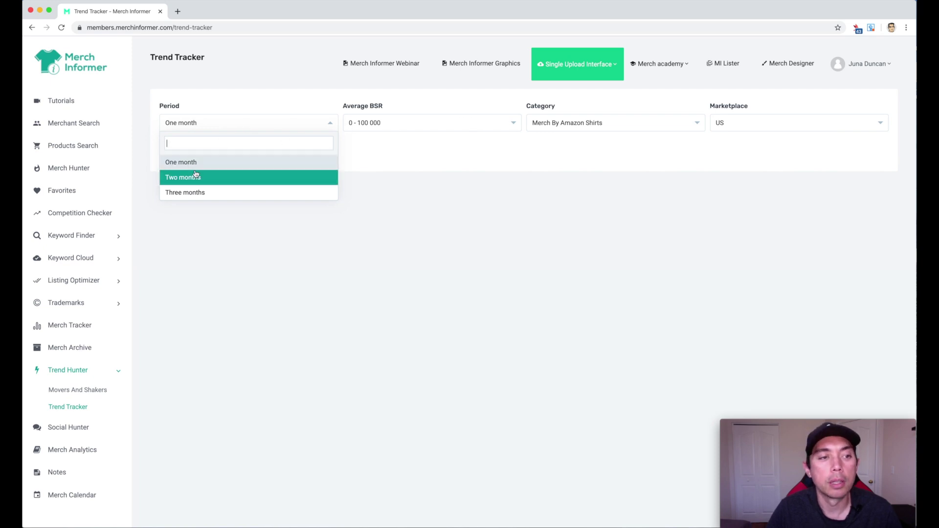
- Run the Trend Tracker search with the One month period for Merch By Amazon Shirts
{"action": "left_click", "coordinate": [254, 97]}
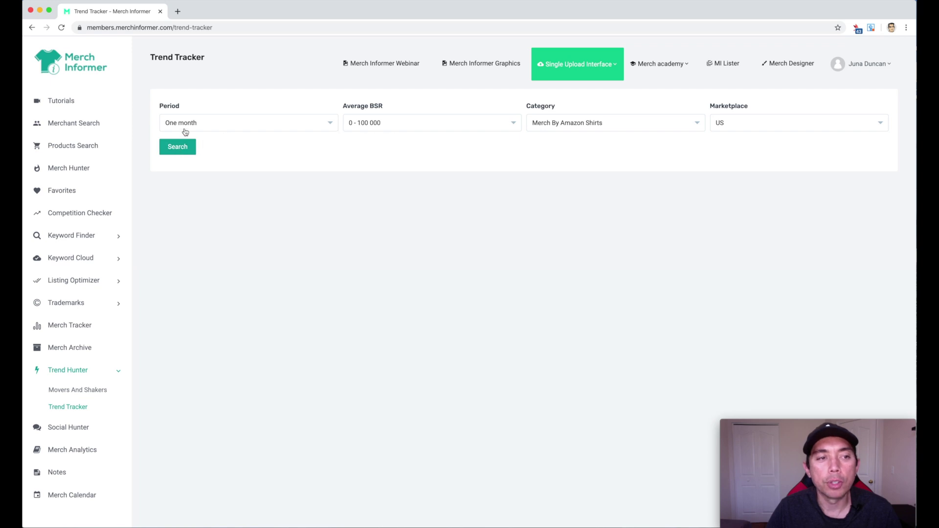
{"action": "left_click", "coordinate": [184, 149]}
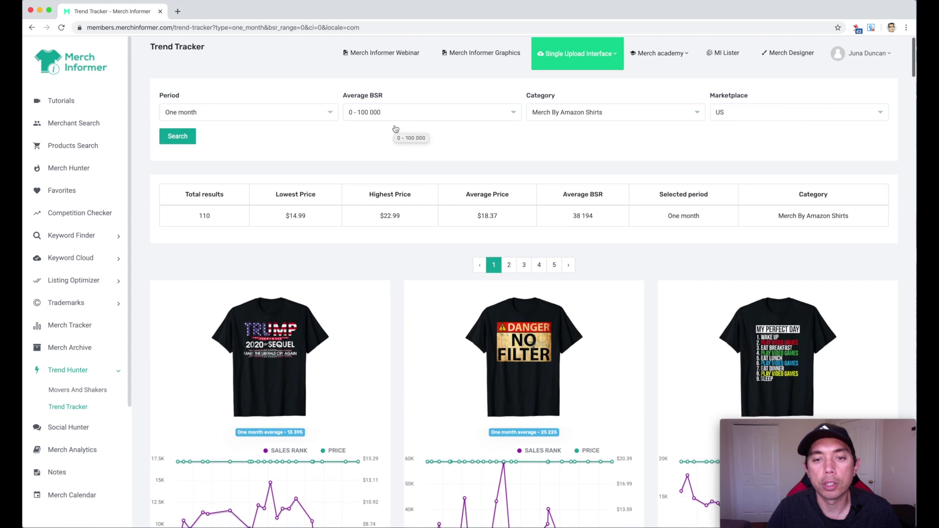
{"action": "scroll", "coordinate": [394, 130], "scroll_direction": "down", "scroll_amount": 4}
{"action": "scroll", "coordinate": [301, 290], "scroll_direction": "down", "scroll_amount": 1}
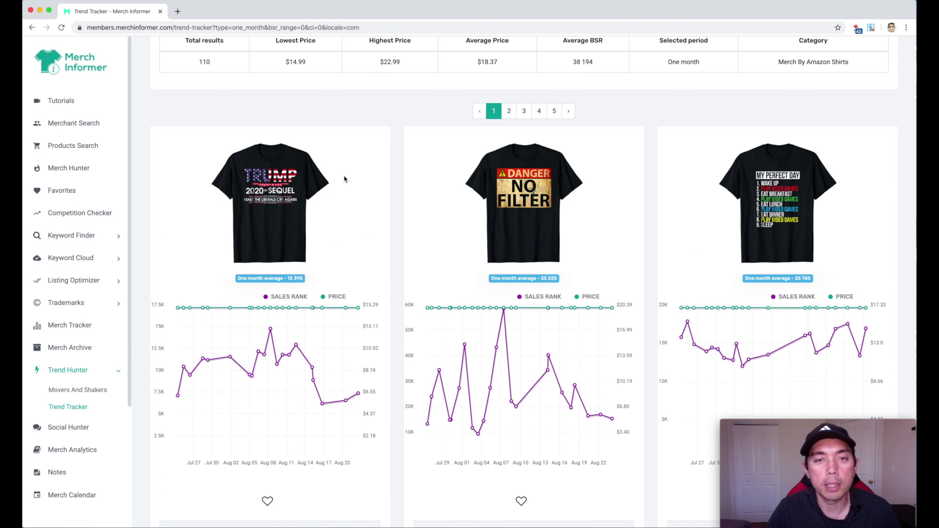
{"action": "scroll", "coordinate": [506, 330], "scroll_direction": "down", "scroll_amount": 3}
{"action": "scroll", "coordinate": [509, 379], "scroll_direction": "down", "scroll_amount": 2}
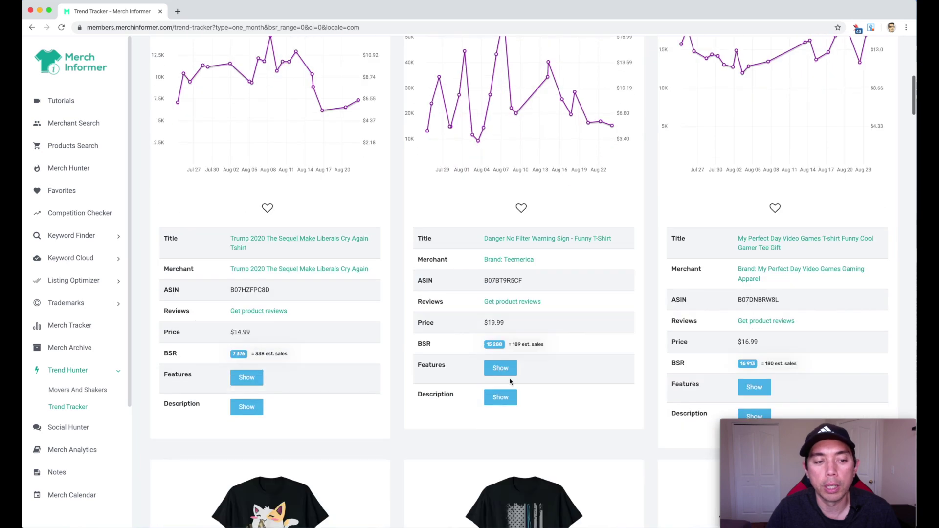
{"action": "scroll", "coordinate": [510, 381], "scroll_direction": "down", "scroll_amount": 3}
{"action": "scroll", "coordinate": [416, 220], "scroll_direction": "down", "scroll_amount": 3}
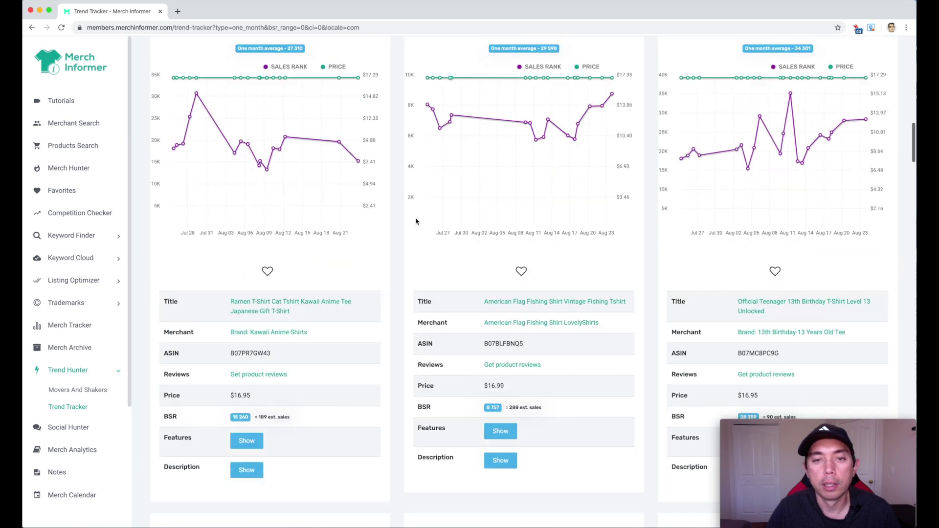
{"action": "scroll", "coordinate": [415, 221], "scroll_direction": "up", "scroll_amount": 2}
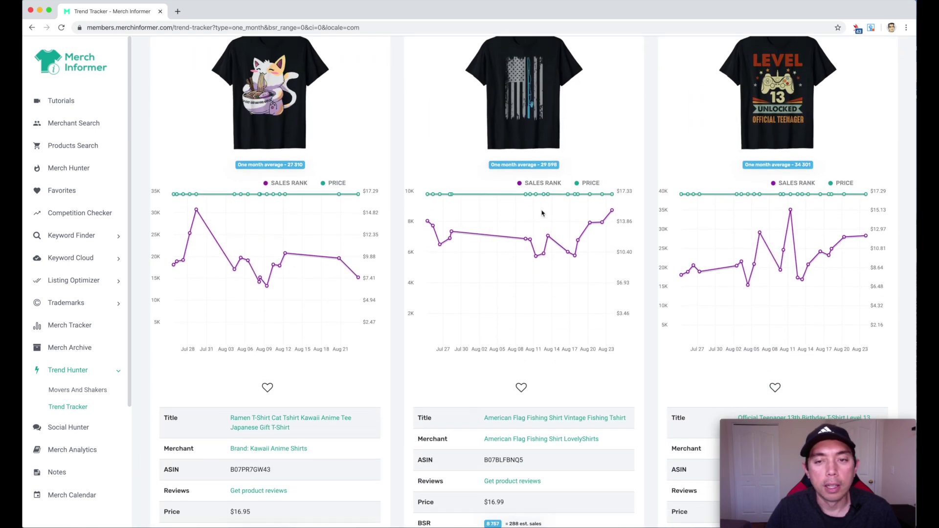
{"action": "scroll", "coordinate": [541, 211], "scroll_direction": "up", "scroll_amount": 5}
{"action": "scroll", "coordinate": [541, 212], "scroll_direction": "up", "scroll_amount": 3}
{"action": "scroll", "coordinate": [262, 174], "scroll_direction": "up", "scroll_amount": 1}
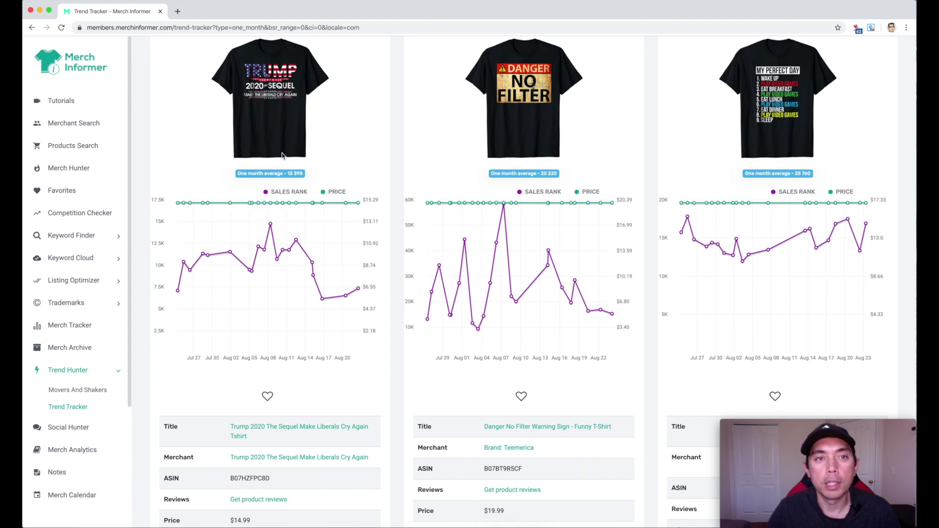
{"action": "scroll", "coordinate": [283, 154], "scroll_direction": "up", "scroll_amount": 1}
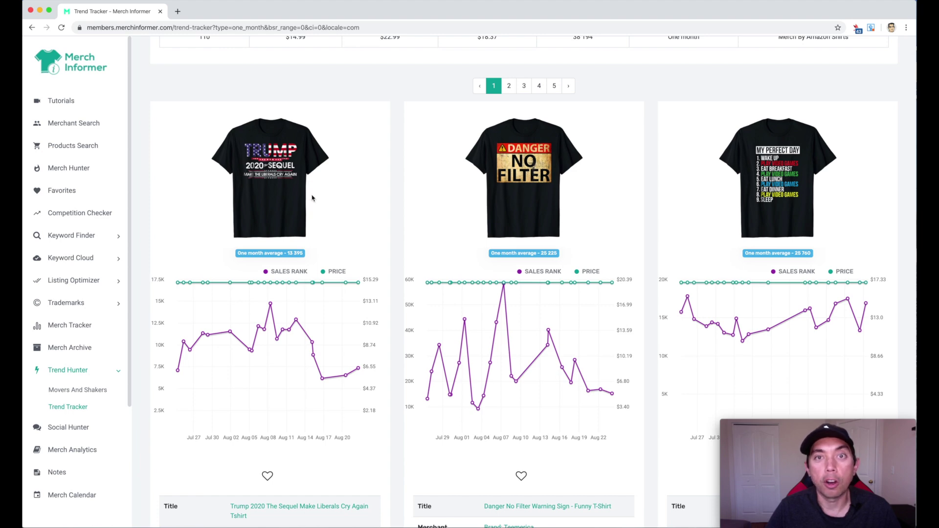
{"action": "scroll", "coordinate": [312, 198], "scroll_direction": "up", "scroll_amount": 3}
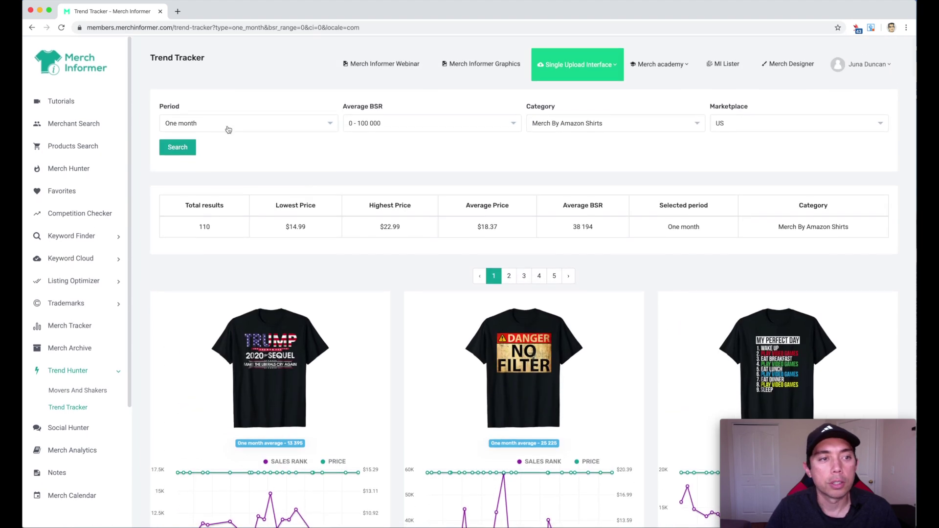
- Rerun Trend Tracker with the period set to Two months
{"action": "left_click", "coordinate": [206, 123]}
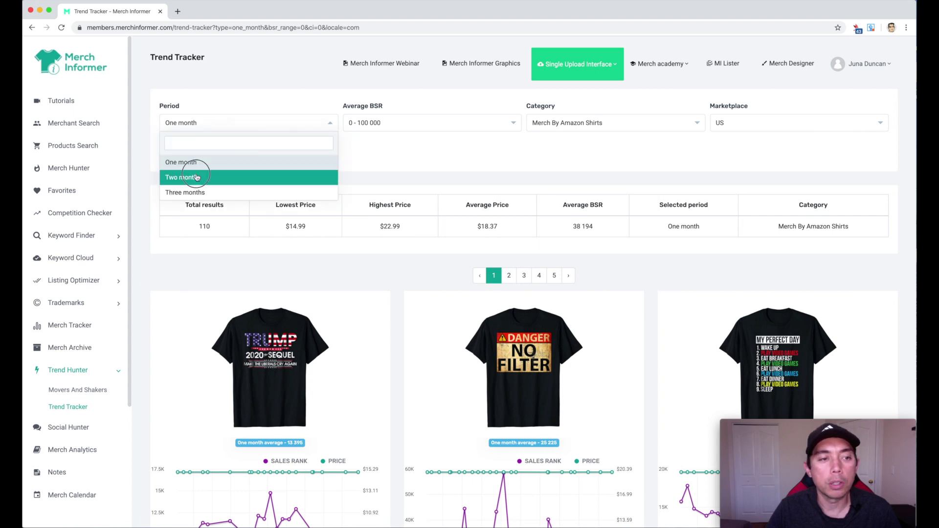
{"action": "left_click", "coordinate": [195, 177]}
{"action": "left_click", "coordinate": [183, 148]}
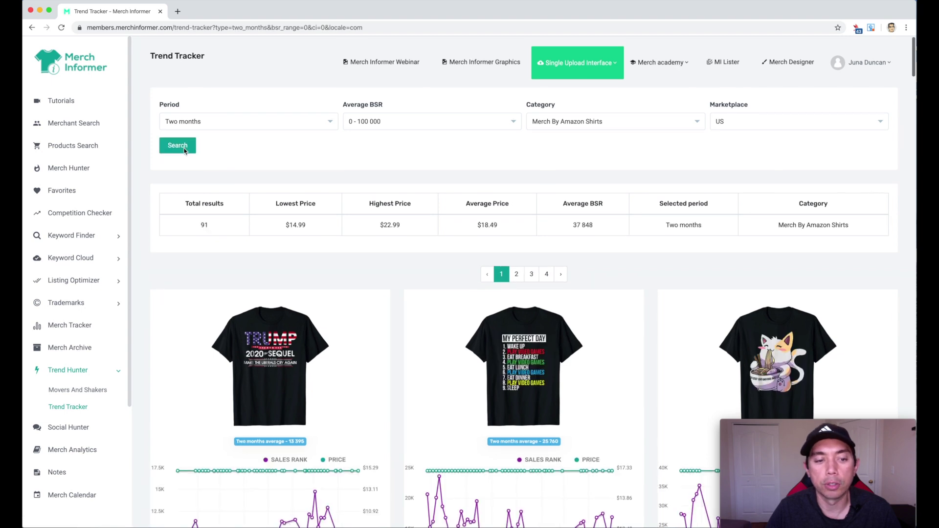
{"action": "scroll", "coordinate": [280, 351], "scroll_direction": "down", "scroll_amount": 2}
{"action": "scroll", "coordinate": [280, 355], "scroll_direction": "down", "scroll_amount": 2}
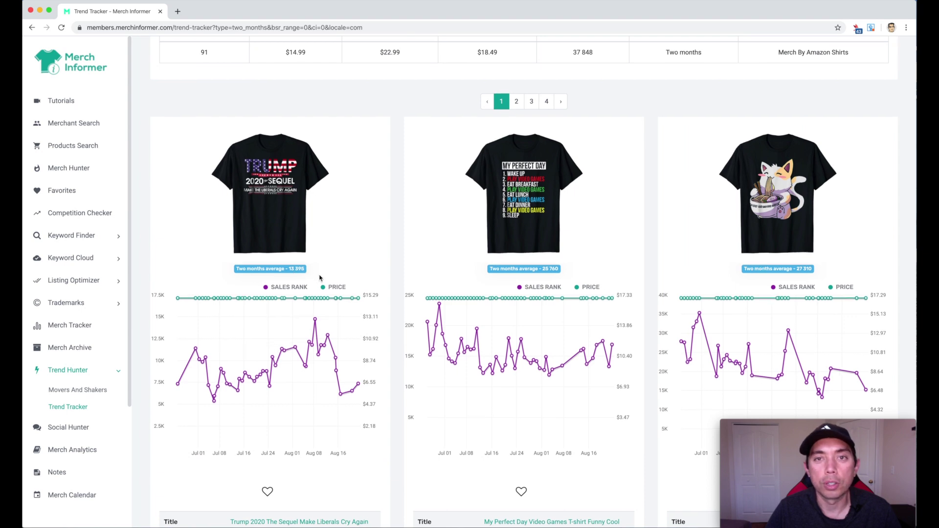
{"action": "scroll", "coordinate": [319, 277], "scroll_direction": "up", "scroll_amount": 4}
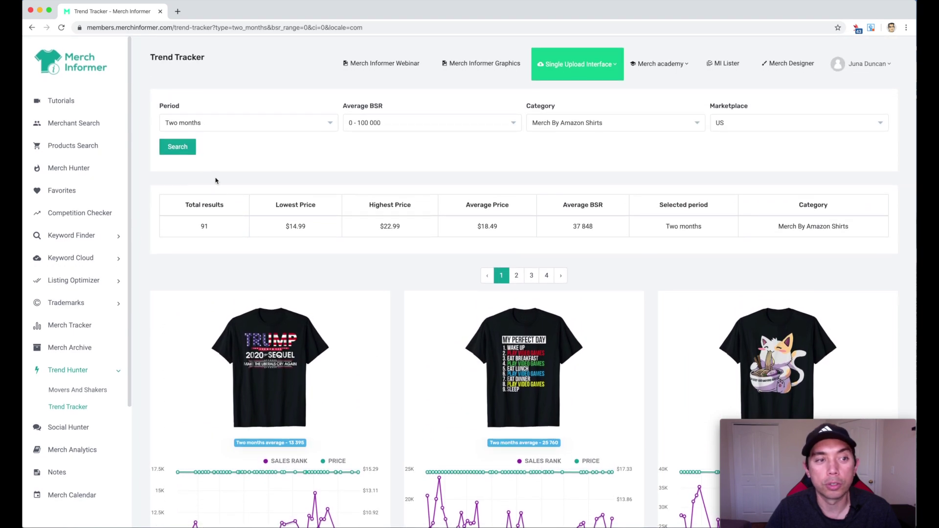
{"action": "left_click", "coordinate": [212, 125]}
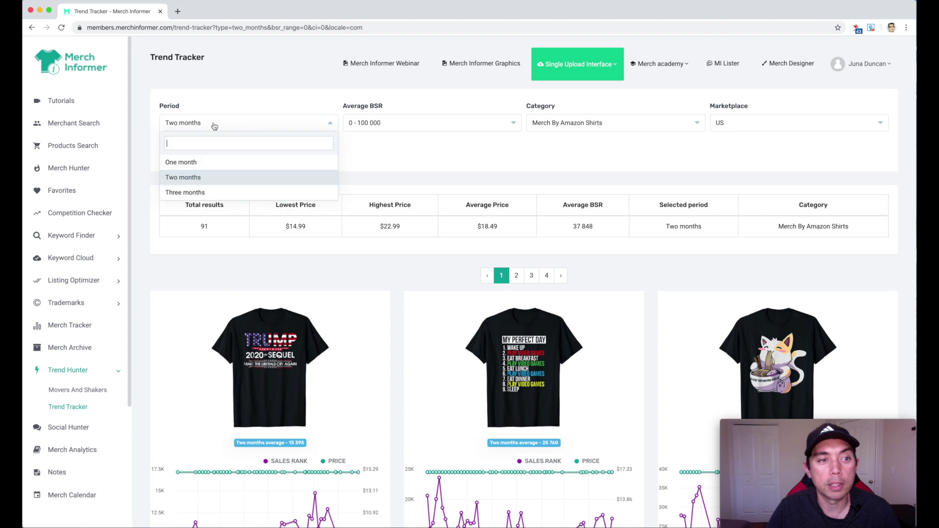
{"action": "left_click", "coordinate": [198, 192]}
{"action": "left_click", "coordinate": [180, 147]}
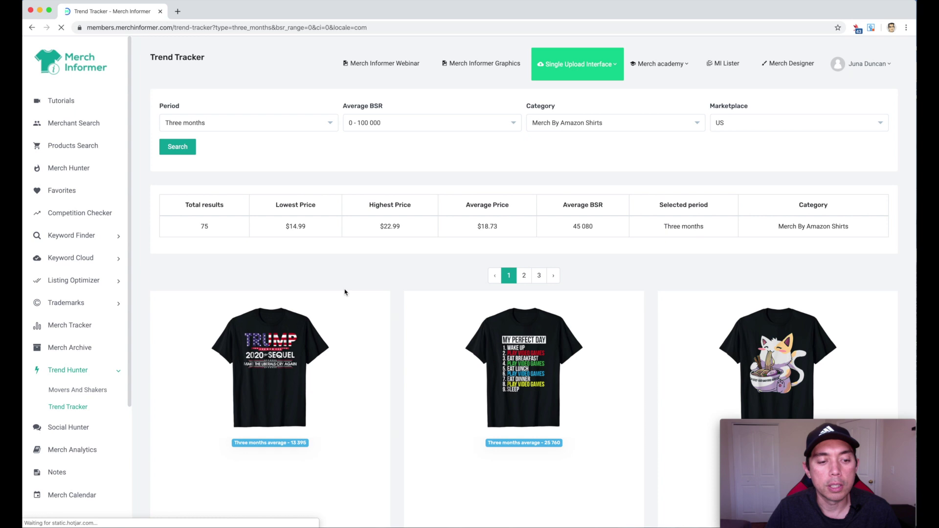
{"action": "scroll", "coordinate": [344, 293], "scroll_direction": "down", "scroll_amount": 3}
{"action": "scroll", "coordinate": [187, 386], "scroll_direction": "down", "scroll_amount": 2}
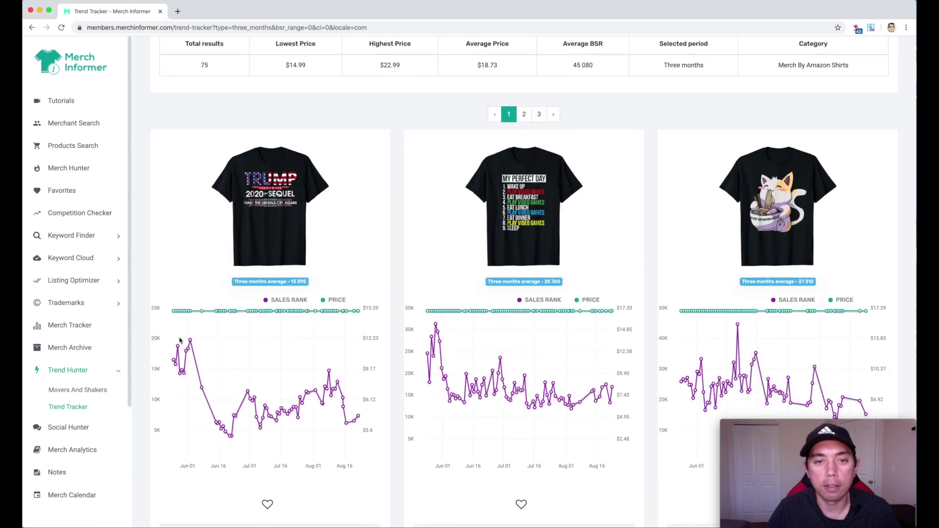
{"action": "scroll", "coordinate": [662, 333], "scroll_direction": "down", "scroll_amount": 2}
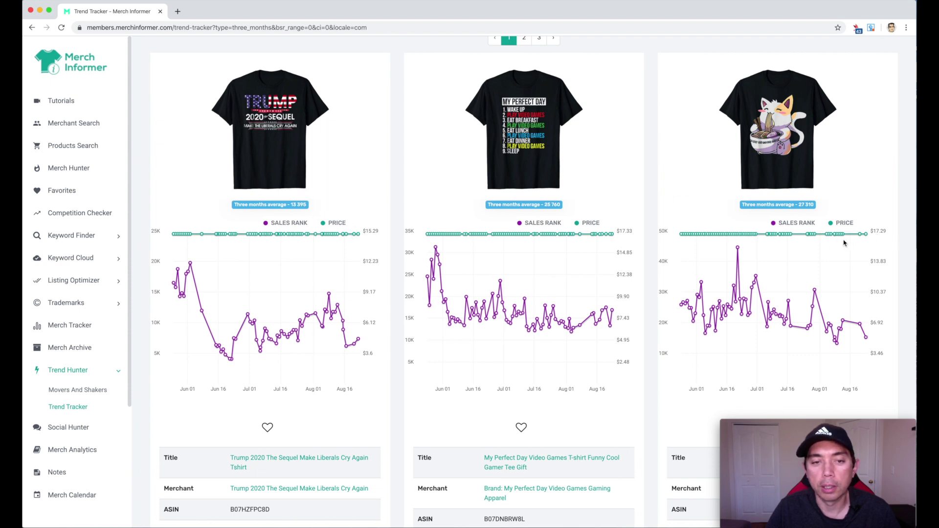
{"action": "scroll", "coordinate": [793, 206], "scroll_direction": "up", "scroll_amount": 3}
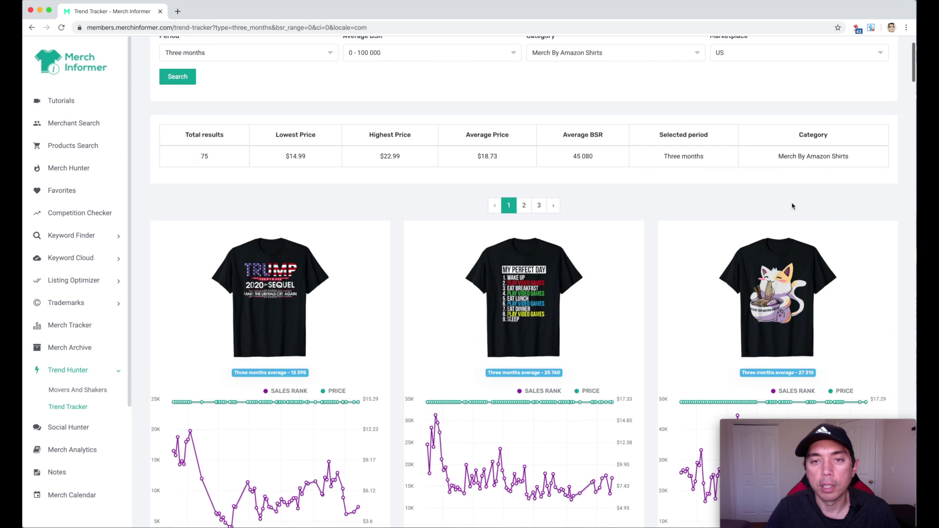
{"action": "scroll", "coordinate": [792, 206], "scroll_direction": "up", "scroll_amount": 1}
{"action": "scroll", "coordinate": [792, 205], "scroll_direction": "down", "scroll_amount": 5}
{"action": "scroll", "coordinate": [793, 206], "scroll_direction": "down", "scroll_amount": 3}
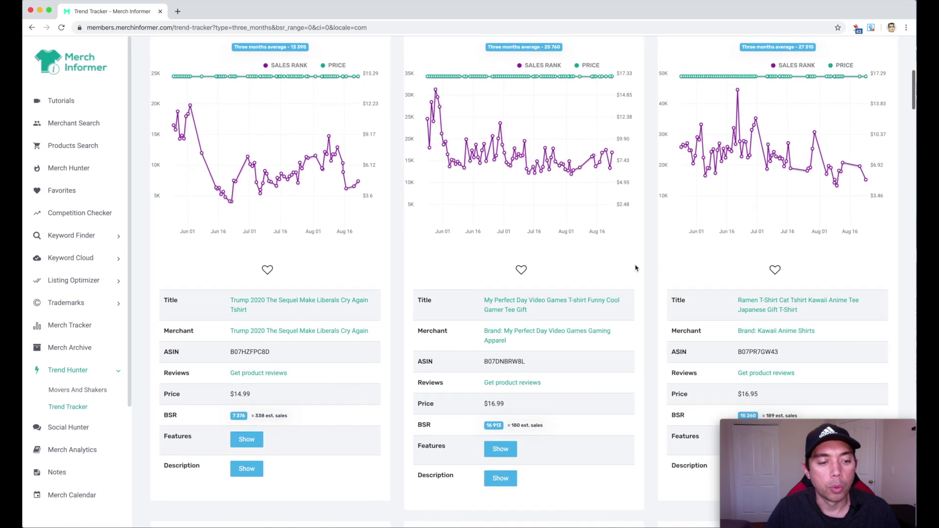
{"action": "scroll", "coordinate": [316, 351], "scroll_direction": "up", "scroll_amount": 2}
{"action": "scroll", "coordinate": [317, 352], "scroll_direction": "up", "scroll_amount": 1}
{"action": "scroll", "coordinate": [318, 352], "scroll_direction": "down", "scroll_amount": 4}
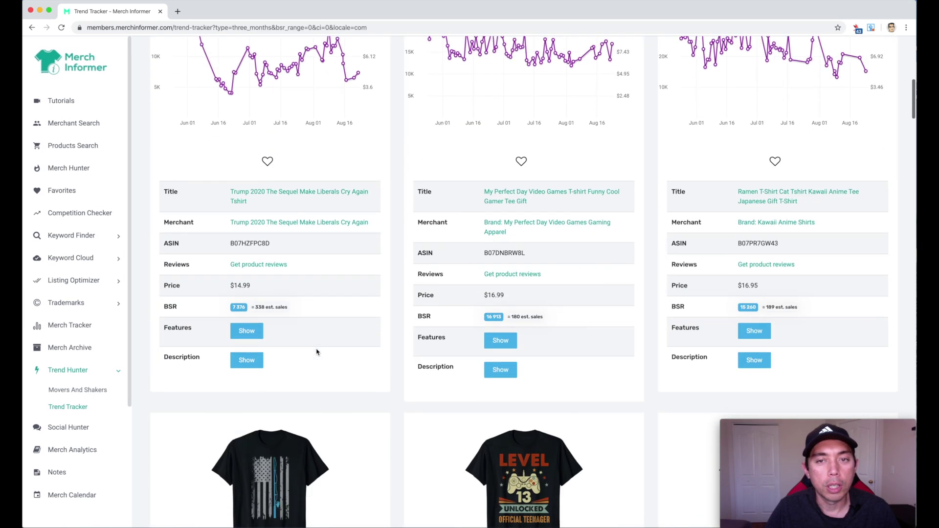
{"action": "scroll", "coordinate": [301, 335], "scroll_direction": "down", "scroll_amount": 1}
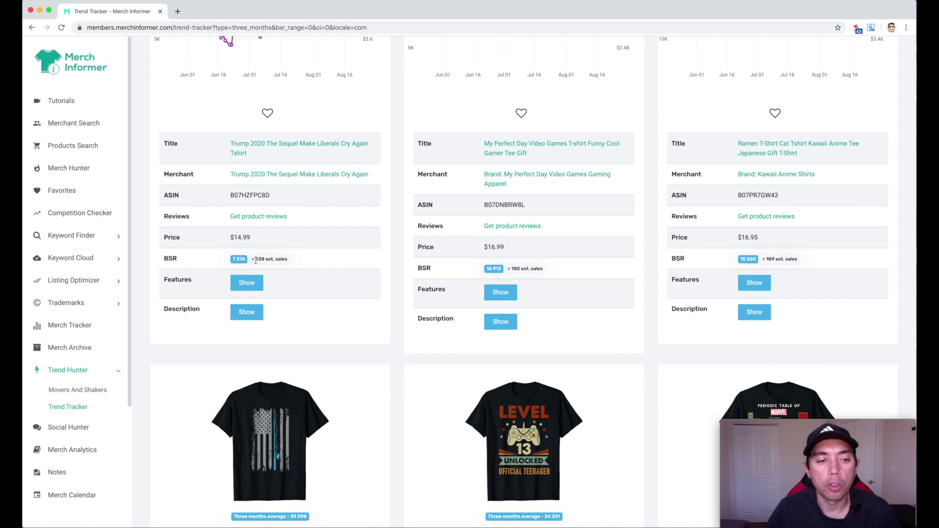
{"action": "scroll", "coordinate": [339, 246], "scroll_direction": "up", "scroll_amount": 5}
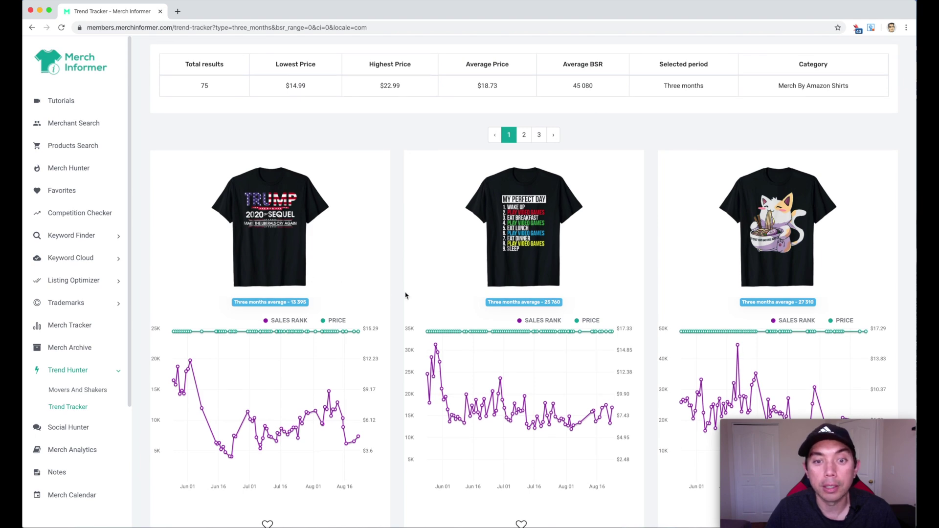
{"action": "scroll", "coordinate": [405, 296], "scroll_direction": "down", "scroll_amount": 4}
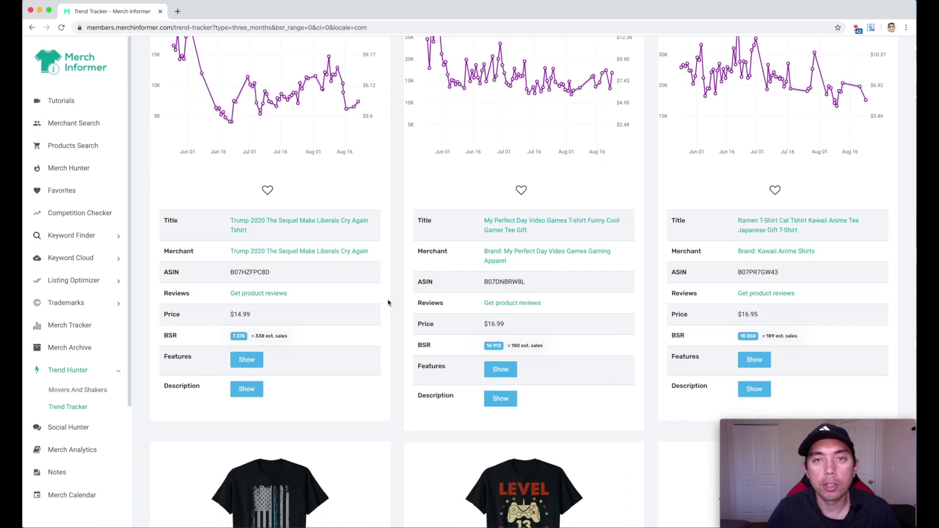
{"action": "scroll", "coordinate": [388, 303], "scroll_direction": "down", "scroll_amount": 2}
{"action": "scroll", "coordinate": [388, 302], "scroll_direction": "down", "scroll_amount": 2}
{"action": "scroll", "coordinate": [388, 302], "scroll_direction": "down", "scroll_amount": 1}
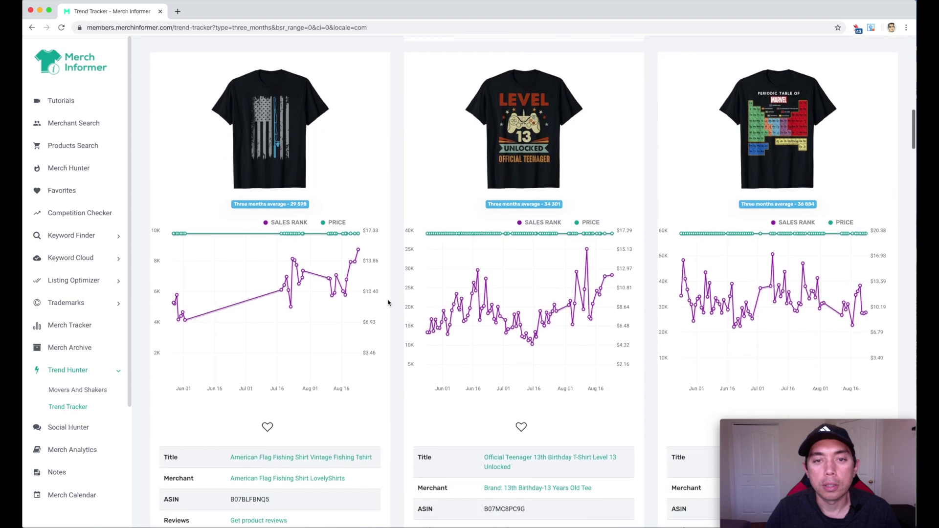
{"action": "scroll", "coordinate": [388, 302], "scroll_direction": "down", "scroll_amount": 1}
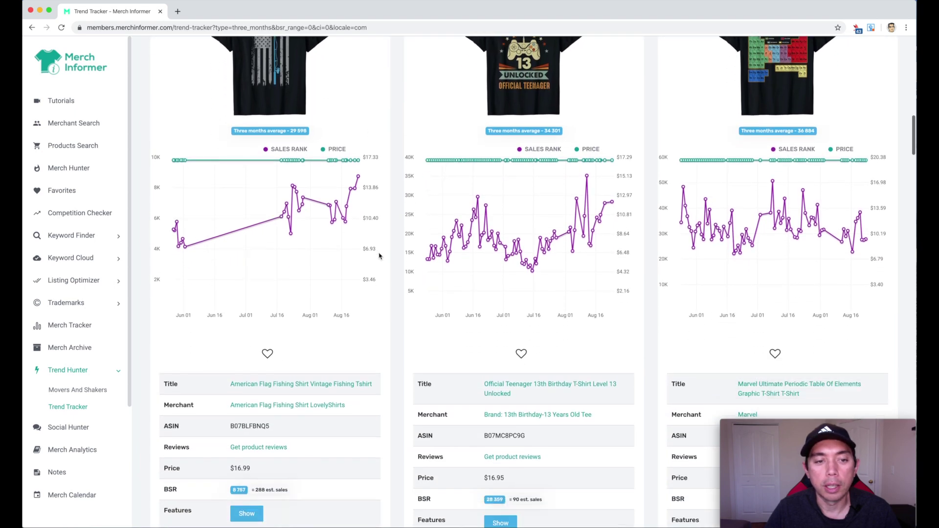
{"action": "scroll", "coordinate": [345, 256], "scroll_direction": "down", "scroll_amount": 2}
{"action": "scroll", "coordinate": [326, 71], "scroll_direction": "up", "scroll_amount": 2}
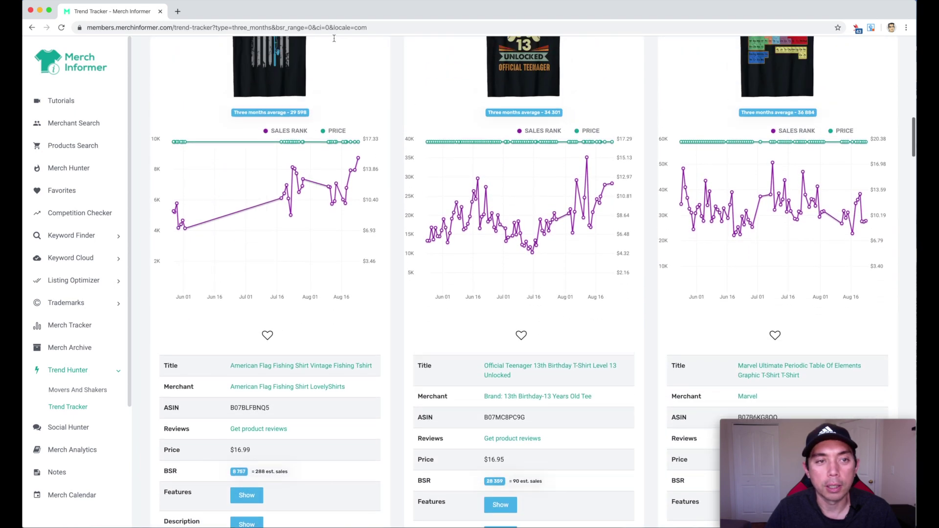
{"action": "scroll", "coordinate": [271, 119], "scroll_direction": "down", "scroll_amount": 2}
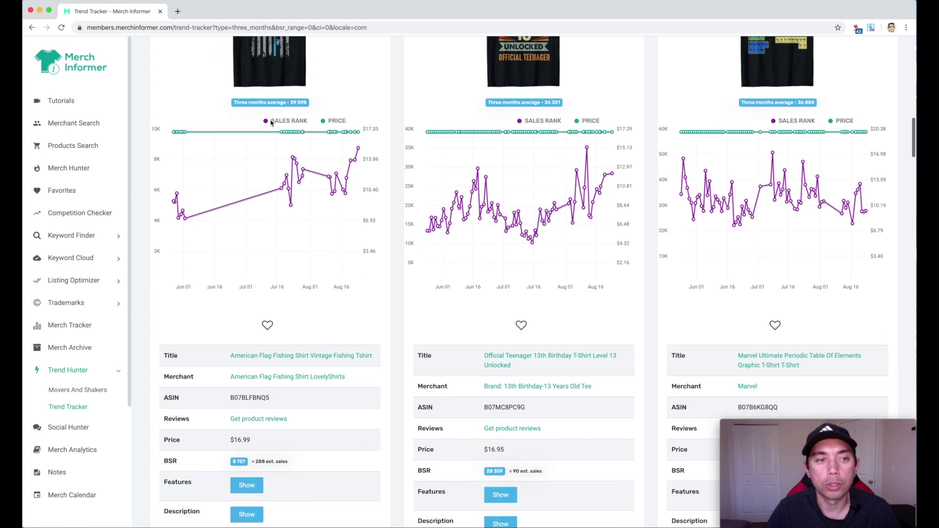
{"action": "scroll", "coordinate": [290, 286], "scroll_direction": "down", "scroll_amount": 1}
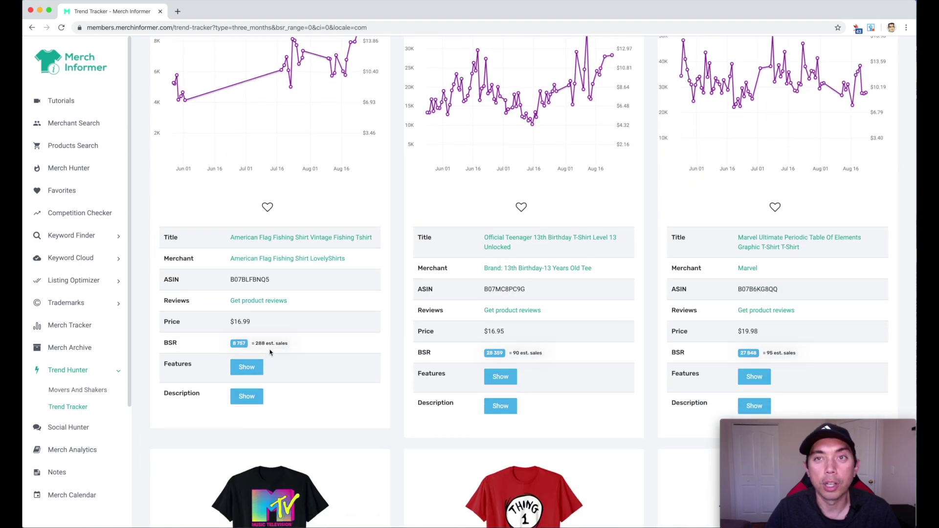
{"action": "scroll", "coordinate": [275, 213], "scroll_direction": "down", "scroll_amount": 2}
{"action": "scroll", "coordinate": [275, 212], "scroll_direction": "down", "scroll_amount": 5}
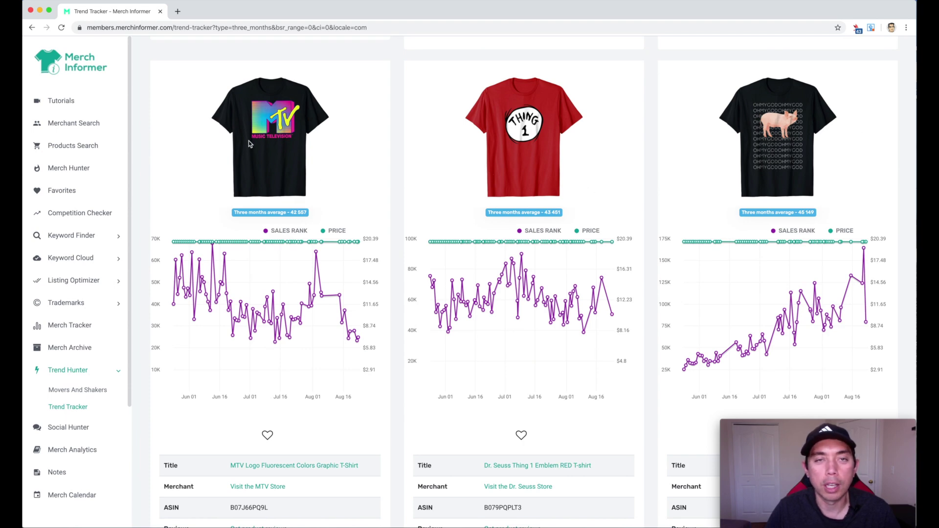
{"action": "scroll", "coordinate": [259, 139], "scroll_direction": "down", "scroll_amount": 4}
{"action": "scroll", "coordinate": [259, 138], "scroll_direction": "down", "scroll_amount": 4}
{"action": "scroll", "coordinate": [259, 139], "scroll_direction": "down", "scroll_amount": 2}
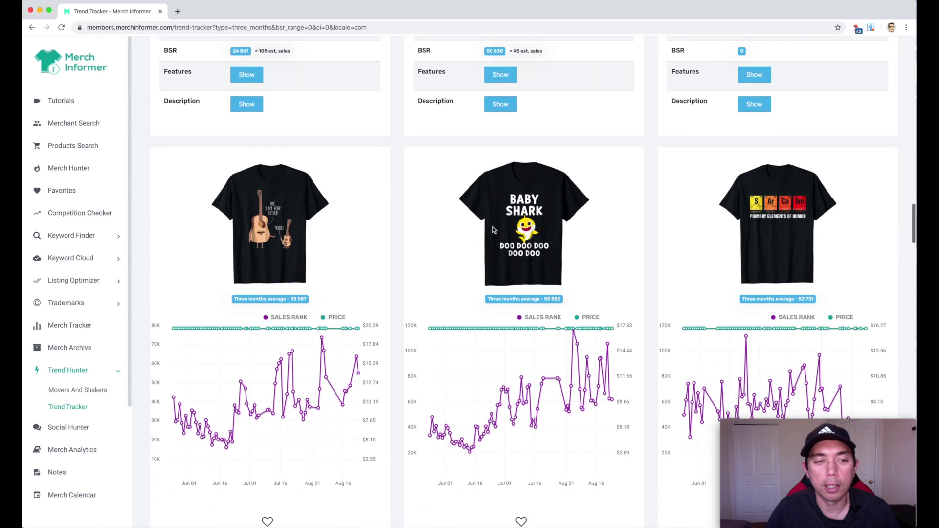
{"action": "scroll", "coordinate": [540, 255], "scroll_direction": "down", "scroll_amount": 3}
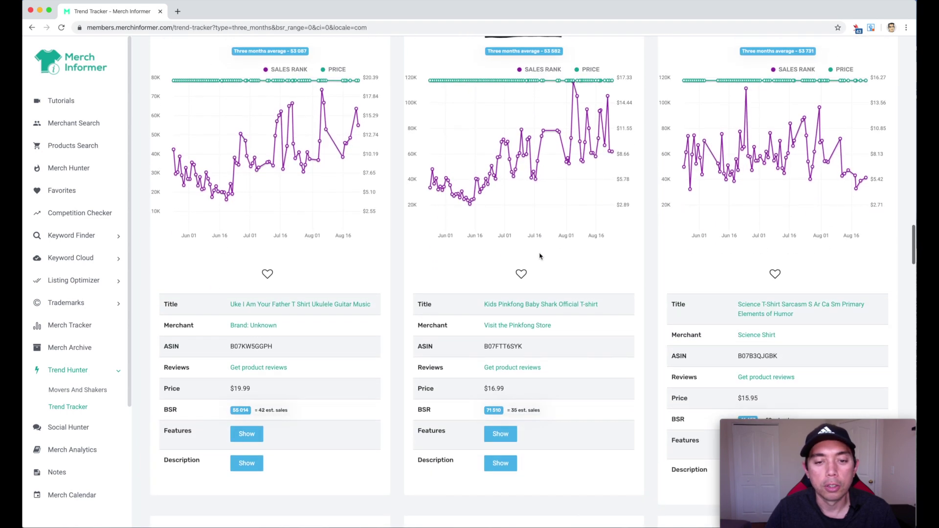
{"action": "scroll", "coordinate": [540, 255], "scroll_direction": "down", "scroll_amount": 1}
{"action": "scroll", "coordinate": [540, 255], "scroll_direction": "down", "scroll_amount": 1}
{"action": "scroll", "coordinate": [540, 256], "scroll_direction": "down", "scroll_amount": 1}
{"action": "scroll", "coordinate": [540, 256], "scroll_direction": "down", "scroll_amount": 2}
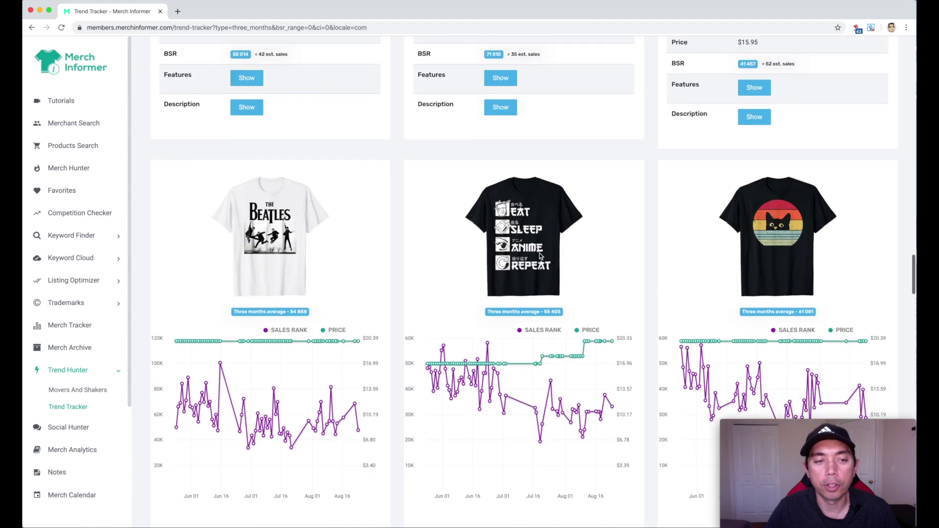
{"action": "scroll", "coordinate": [541, 255], "scroll_direction": "down", "scroll_amount": 1}
{"action": "scroll", "coordinate": [541, 256], "scroll_direction": "down", "scroll_amount": 1}
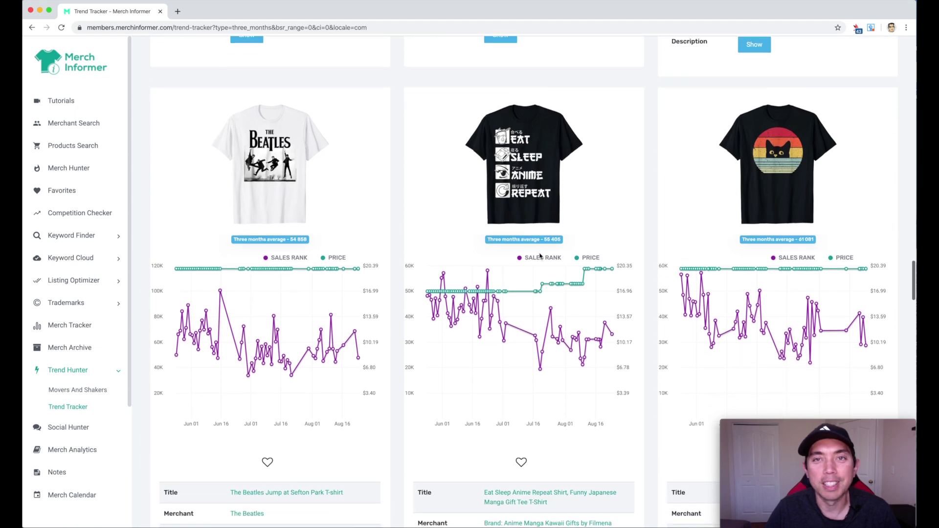
{"action": "scroll", "coordinate": [540, 256], "scroll_direction": "down", "scroll_amount": 2}
{"action": "scroll", "coordinate": [546, 242], "scroll_direction": "up", "scroll_amount": 2}
{"action": "scroll", "coordinate": [556, 229], "scroll_direction": "up", "scroll_amount": 1}
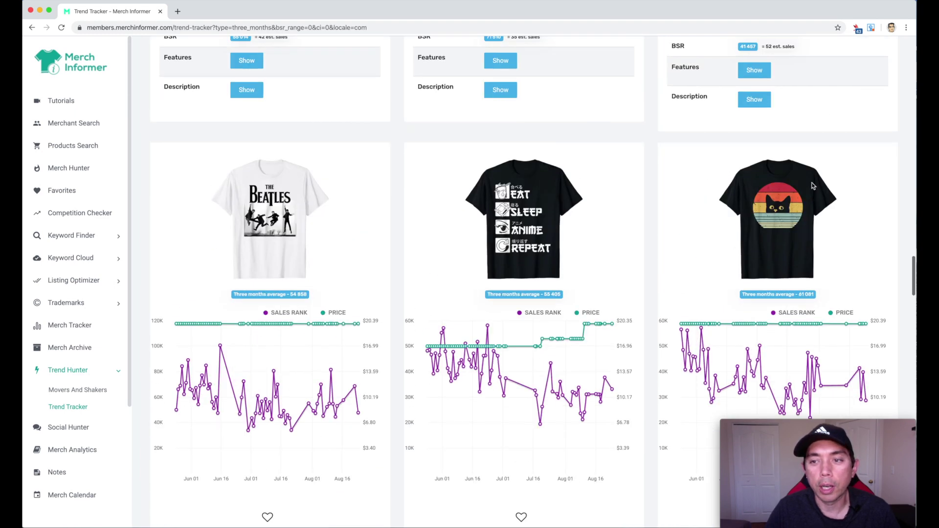
{"action": "scroll", "coordinate": [555, 230], "scroll_direction": "up", "scroll_amount": 1}
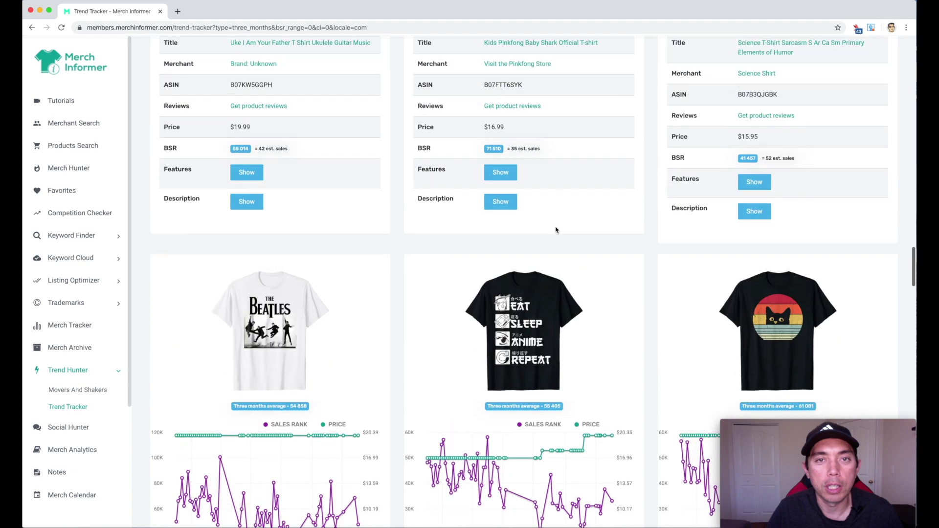
{"action": "scroll", "coordinate": [556, 230], "scroll_direction": "down", "scroll_amount": 10}
{"action": "scroll", "coordinate": [556, 230], "scroll_direction": "down", "scroll_amount": 10}
{"action": "scroll", "coordinate": [513, 230], "scroll_direction": "down", "scroll_amount": 5}
{"action": "scroll", "coordinate": [440, 228], "scroll_direction": "down", "scroll_amount": 4}
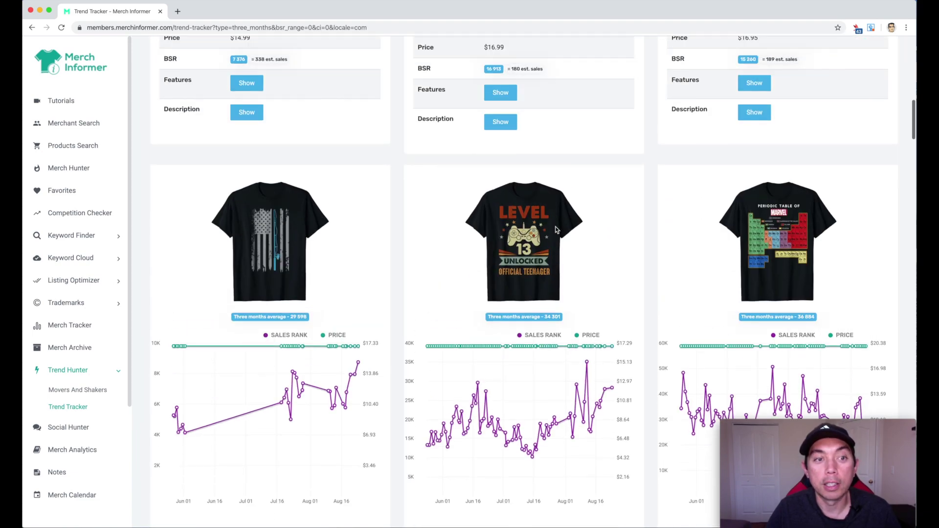
{"action": "scroll", "coordinate": [340, 227], "scroll_direction": "up", "scroll_amount": 1}
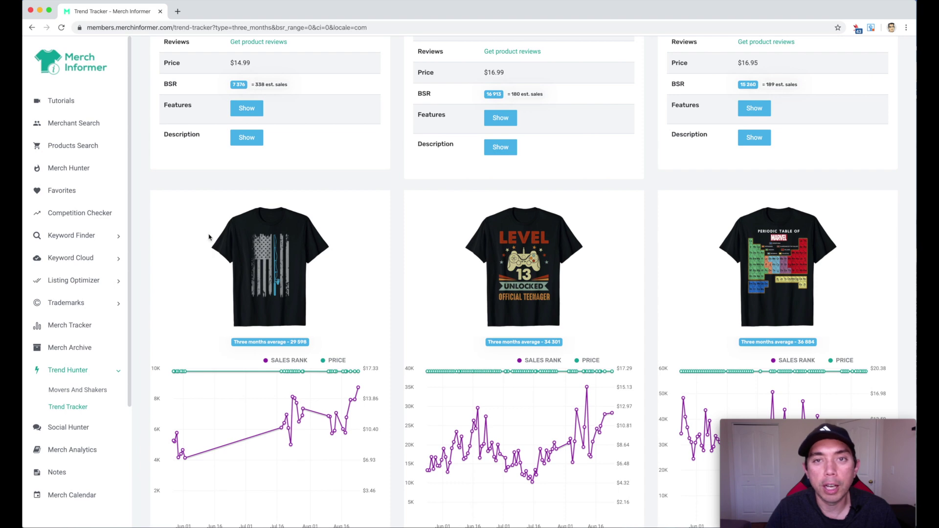
{"action": "scroll", "coordinate": [234, 316], "scroll_direction": "down", "scroll_amount": 3}
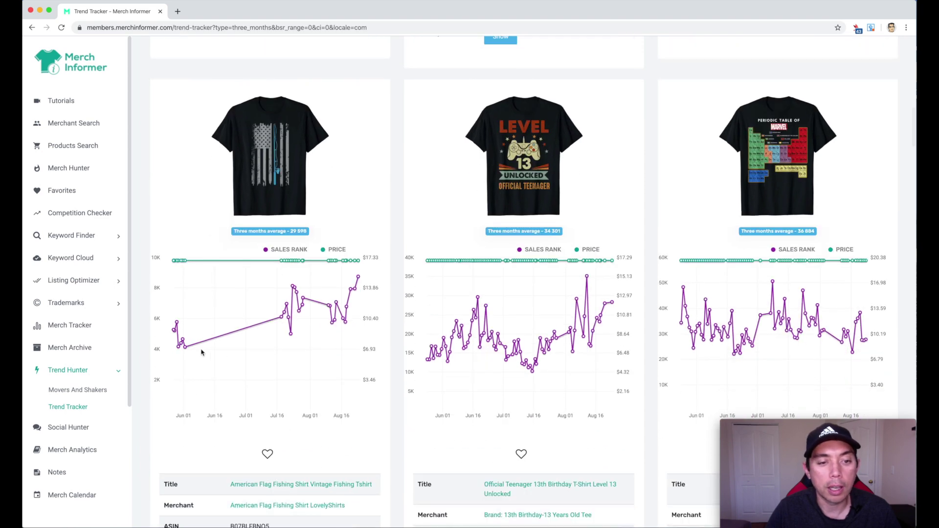
{"action": "scroll", "coordinate": [369, 351], "scroll_direction": "down", "scroll_amount": 3}
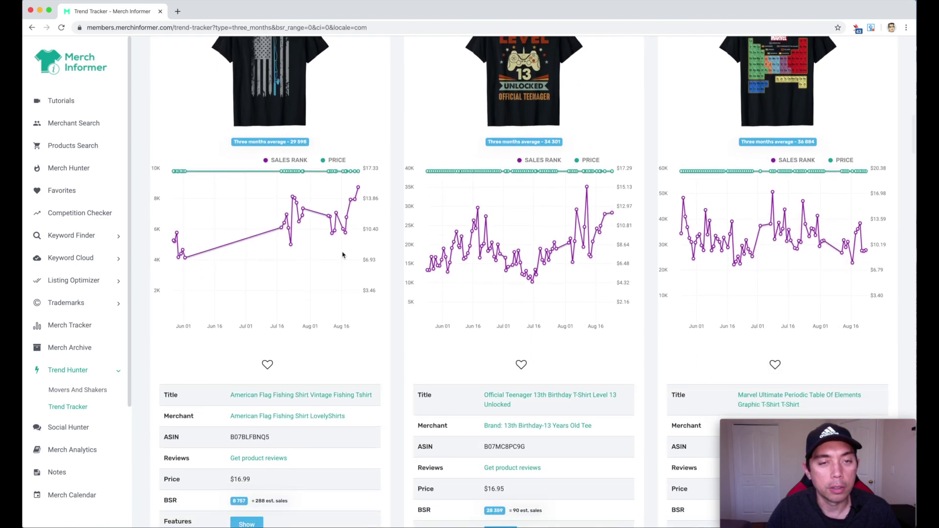
{"action": "scroll", "coordinate": [341, 133], "scroll_direction": "up", "scroll_amount": 1}
{"action": "scroll", "coordinate": [340, 132], "scroll_direction": "up", "scroll_amount": 5}
{"action": "scroll", "coordinate": [340, 132], "scroll_direction": "up", "scroll_amount": 1}
{"action": "scroll", "coordinate": [340, 132], "scroll_direction": "up", "scroll_amount": 1}
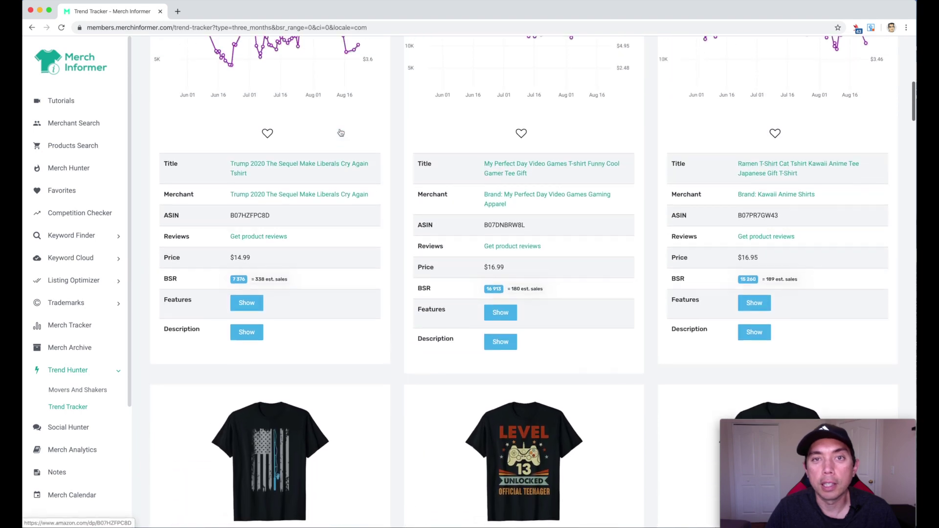
{"action": "scroll", "coordinate": [340, 132], "scroll_direction": "up", "scroll_amount": 5}
{"action": "scroll", "coordinate": [340, 132], "scroll_direction": "up", "scroll_amount": 3}
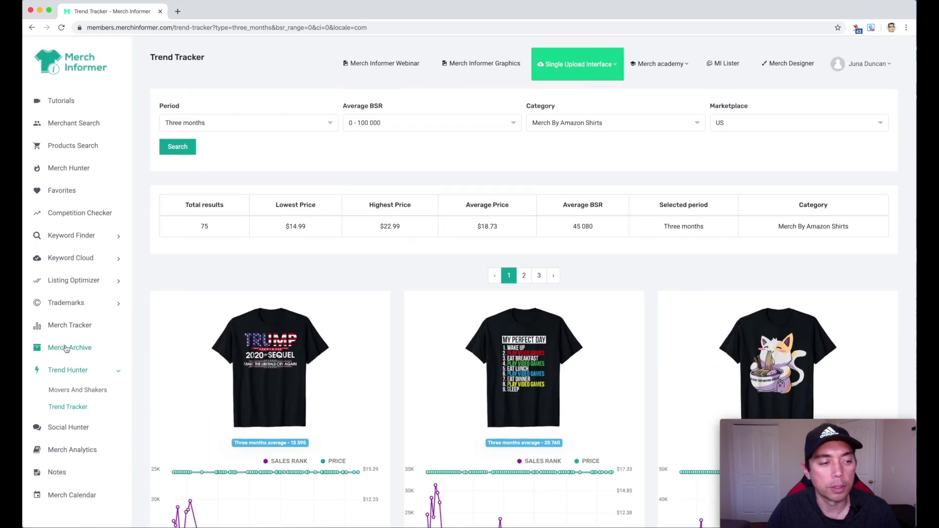
{"action": "scroll", "coordinate": [275, 352], "scroll_direction": "down", "scroll_amount": 2}
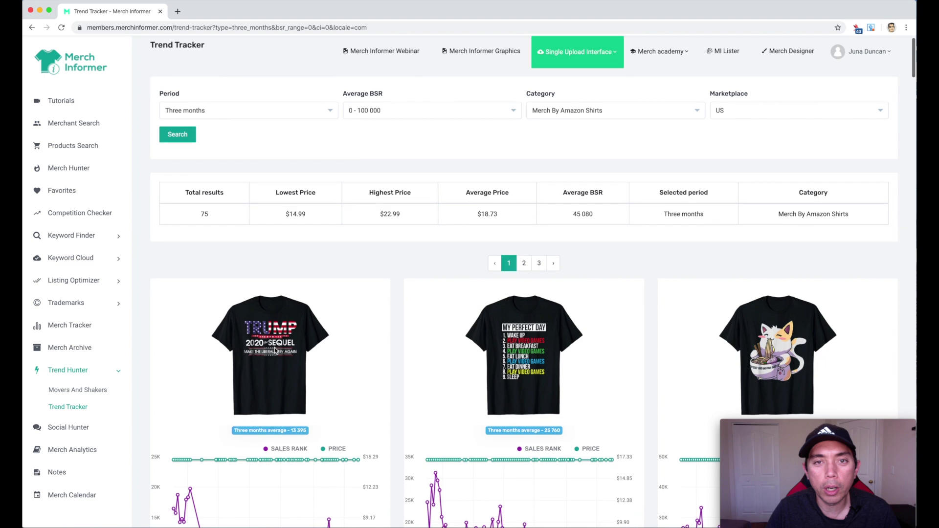
{"action": "scroll", "coordinate": [304, 409], "scroll_direction": "up", "scroll_amount": 1}
{"action": "scroll", "coordinate": [304, 409], "scroll_direction": "up", "scroll_amount": 2}
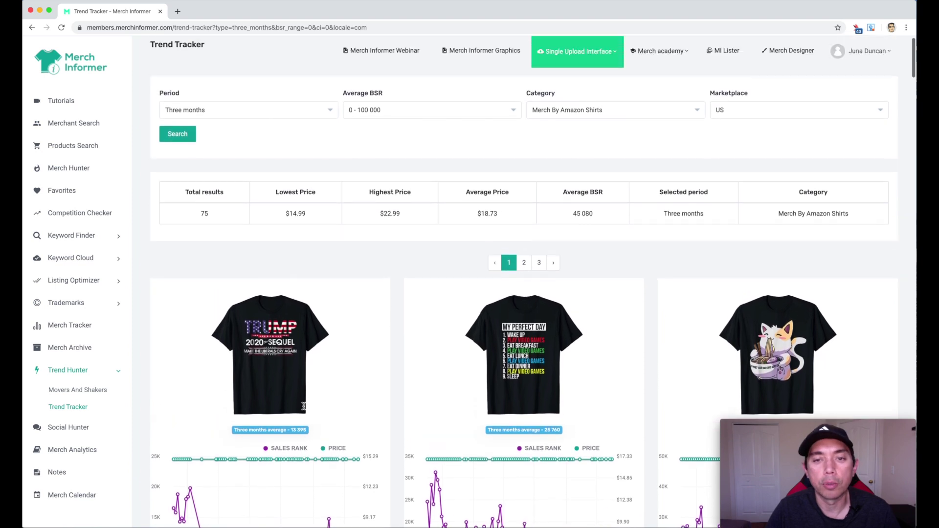
- Search Trend Tracker for One month with Average BSR 100 000 - 200 000
{"action": "left_click", "coordinate": [413, 130]}
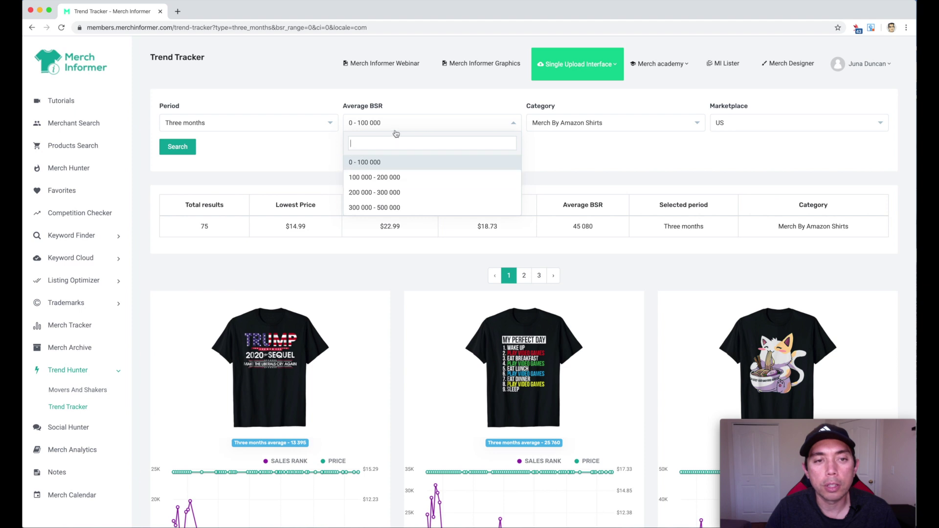
{"action": "left_click", "coordinate": [388, 181]}
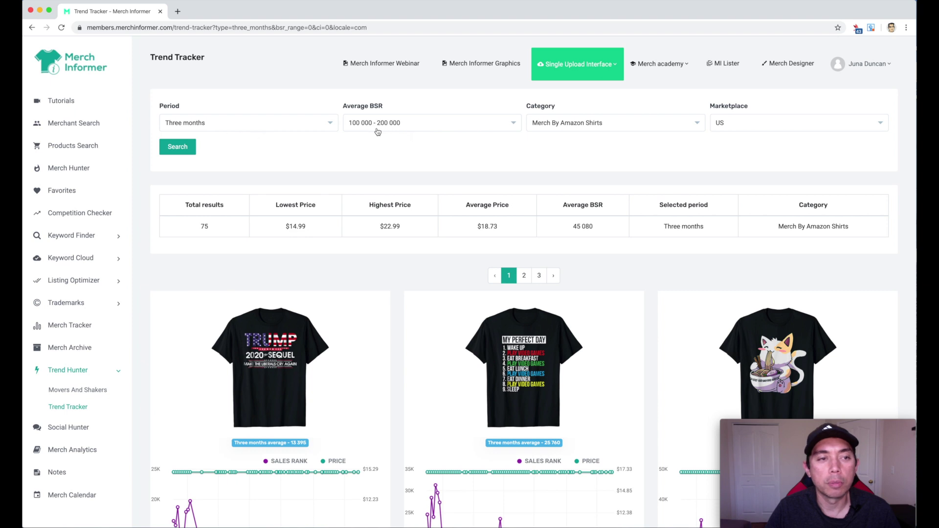
{"action": "left_click", "coordinate": [292, 129]}
{"action": "left_click", "coordinate": [236, 161]}
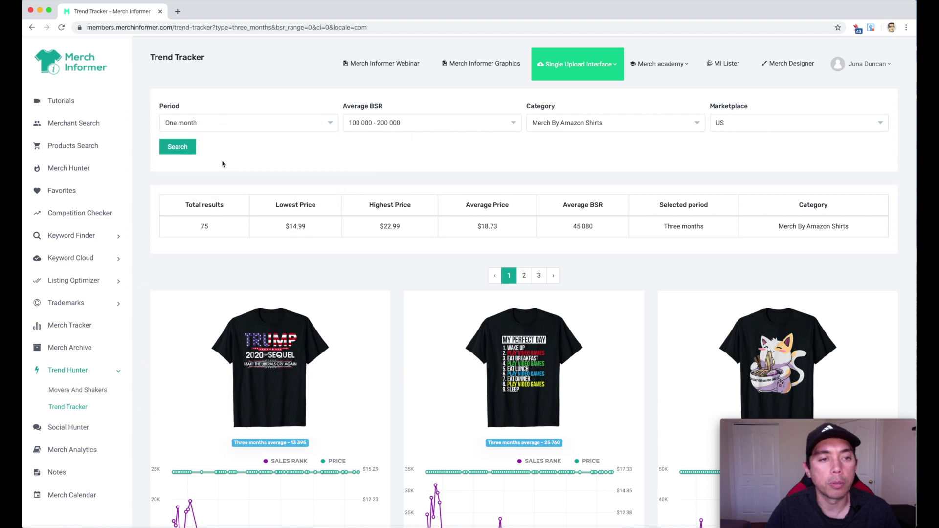
{"action": "left_click", "coordinate": [180, 147]}
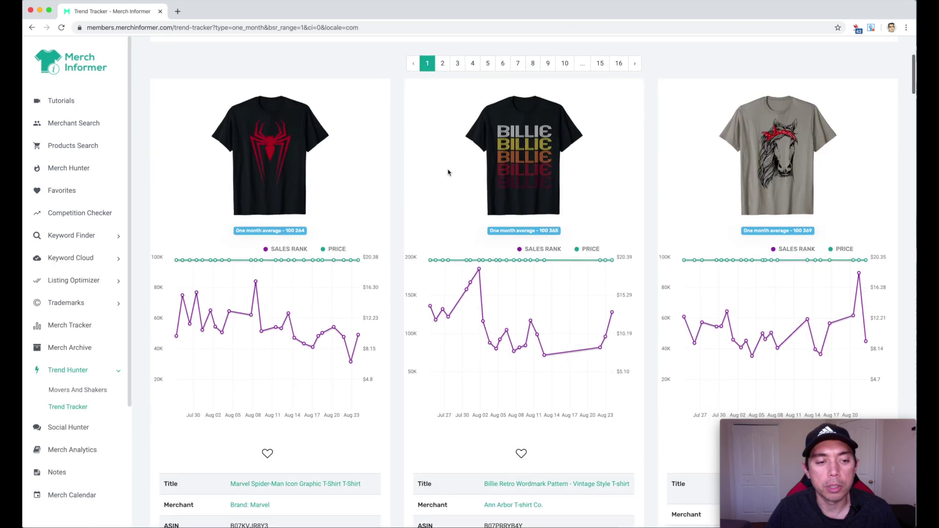
{"action": "scroll", "coordinate": [265, 243], "scroll_direction": "down", "scroll_amount": 1}
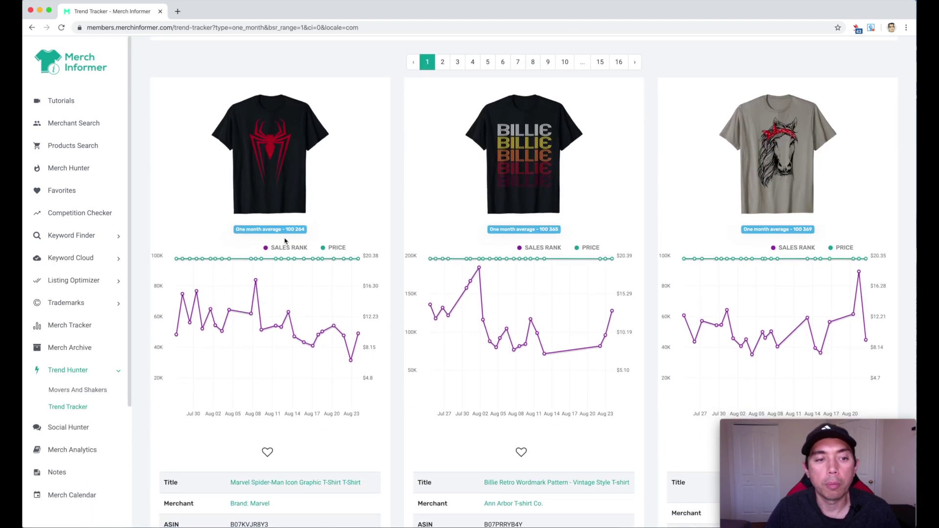
{"action": "scroll", "coordinate": [293, 235], "scroll_direction": "down", "scroll_amount": 2}
{"action": "scroll", "coordinate": [271, 392], "scroll_direction": "down", "scroll_amount": 3}
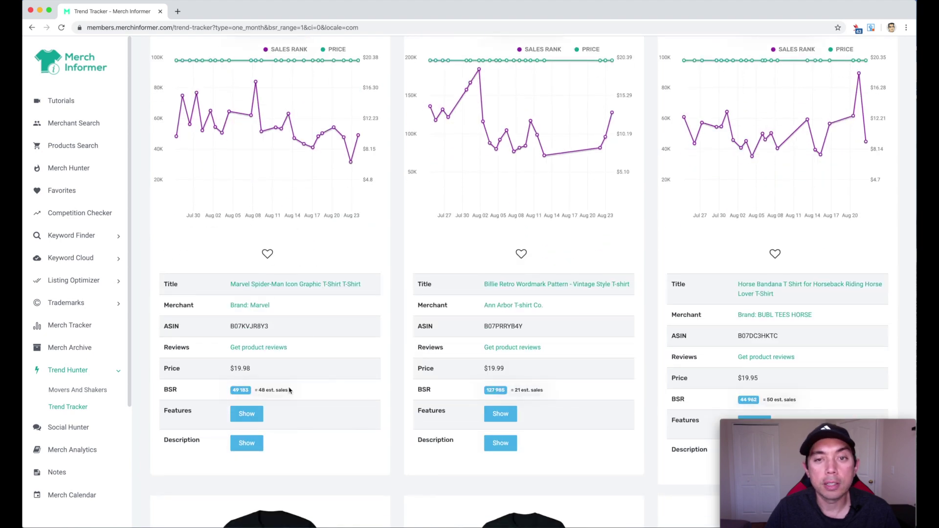
{"action": "scroll", "coordinate": [290, 389], "scroll_direction": "up", "scroll_amount": 3}
{"action": "scroll", "coordinate": [289, 390], "scroll_direction": "up", "scroll_amount": 4}
{"action": "scroll", "coordinate": [289, 390], "scroll_direction": "down", "scroll_amount": 8}
{"action": "scroll", "coordinate": [289, 389], "scroll_direction": "down", "scroll_amount": 10}
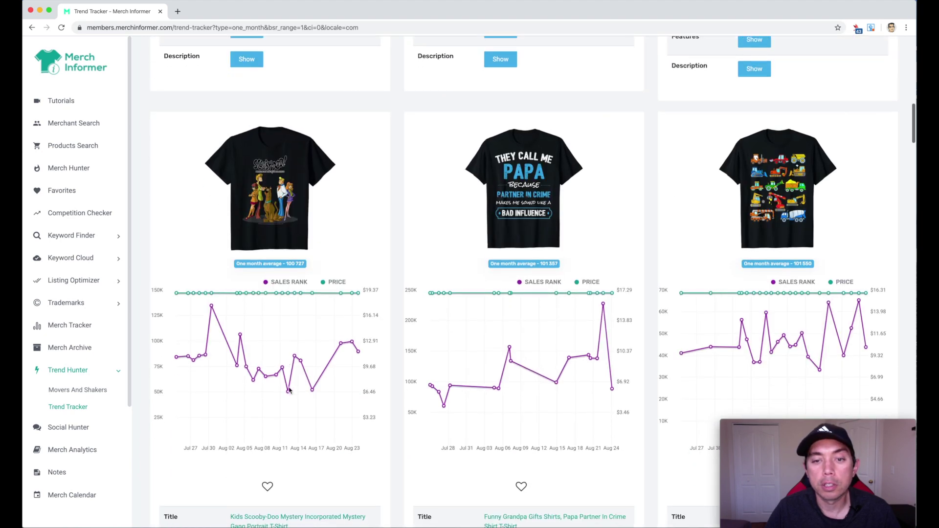
{"action": "scroll", "coordinate": [289, 390], "scroll_direction": "down", "scroll_amount": 1}
{"action": "scroll", "coordinate": [289, 390], "scroll_direction": "down", "scroll_amount": 3}
{"action": "scroll", "coordinate": [288, 390], "scroll_direction": "down", "scroll_amount": 3}
{"action": "scroll", "coordinate": [289, 390], "scroll_direction": "down", "scroll_amount": 3}
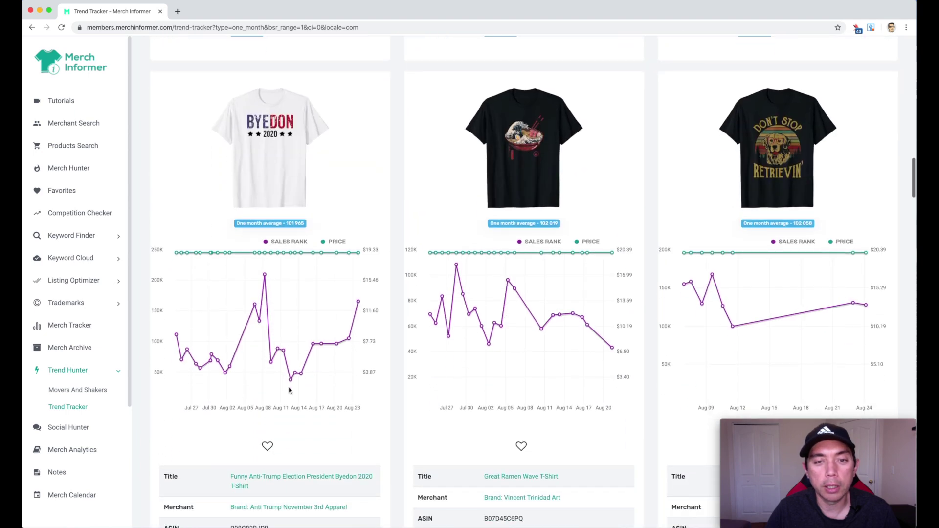
{"action": "scroll", "coordinate": [289, 390], "scroll_direction": "down", "scroll_amount": 1}
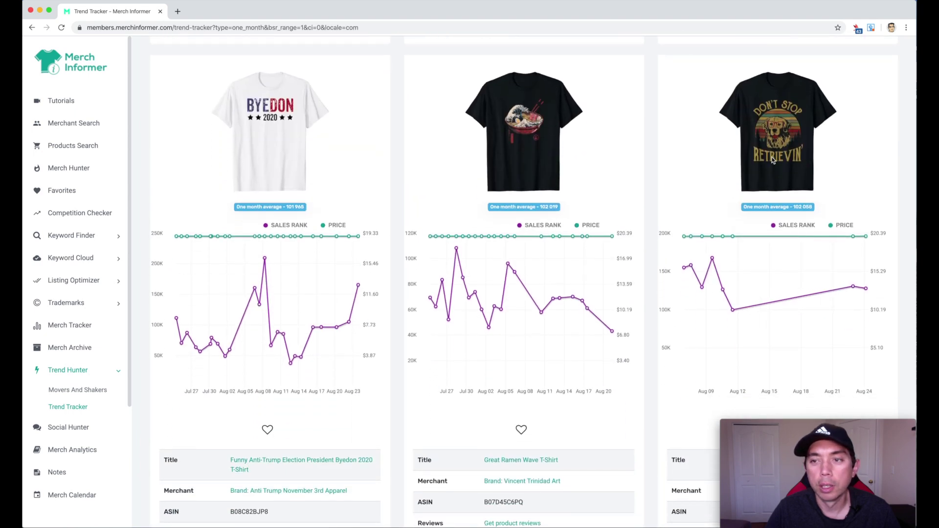
{"action": "scroll", "coordinate": [770, 157], "scroll_direction": "down", "scroll_amount": 1}
{"action": "scroll", "coordinate": [762, 154], "scroll_direction": "down", "scroll_amount": 5}
{"action": "scroll", "coordinate": [756, 152], "scroll_direction": "down", "scroll_amount": 4}
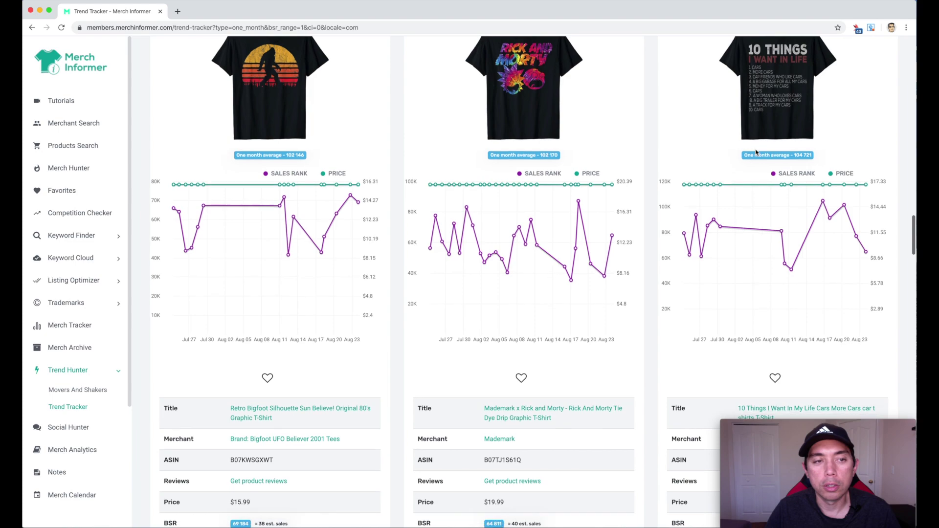
{"action": "scroll", "coordinate": [755, 152], "scroll_direction": "up", "scroll_amount": 2}
{"action": "scroll", "coordinate": [755, 152], "scroll_direction": "up", "scroll_amount": 5}
{"action": "scroll", "coordinate": [756, 152], "scroll_direction": "up", "scroll_amount": 5}
{"action": "scroll", "coordinate": [755, 152], "scroll_direction": "up", "scroll_amount": 5}
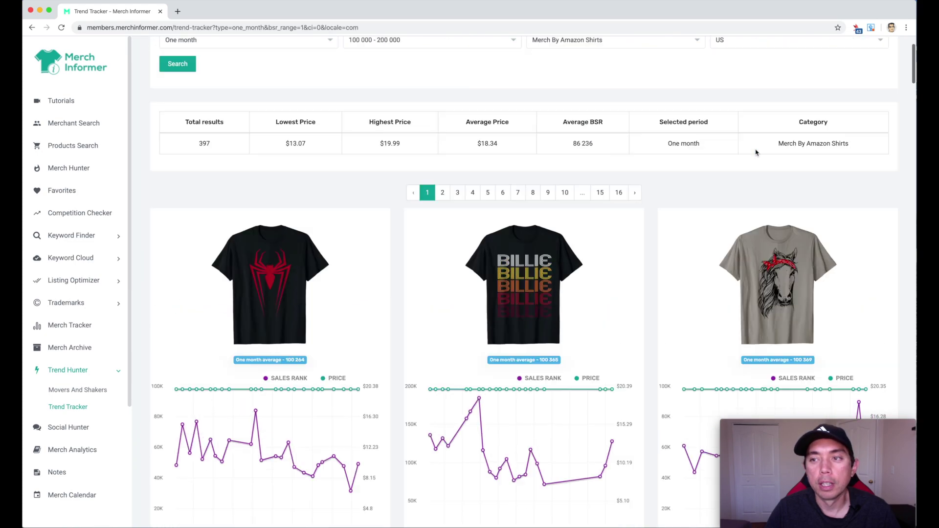
{"action": "scroll", "coordinate": [755, 152], "scroll_direction": "up", "scroll_amount": 3}
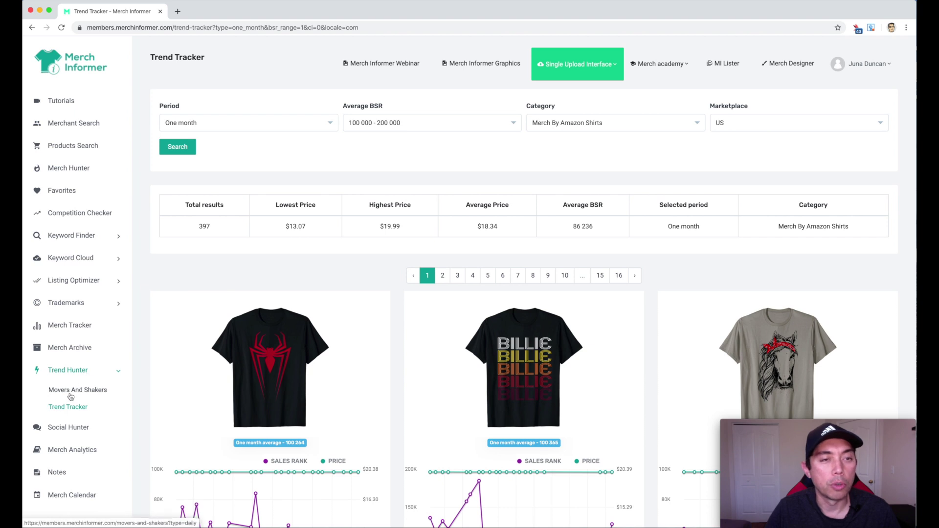
- Revisit Movers And Shakers keeping Daily, then return to a fresh Trend Tracker search
{"action": "left_click", "coordinate": [73, 391]}
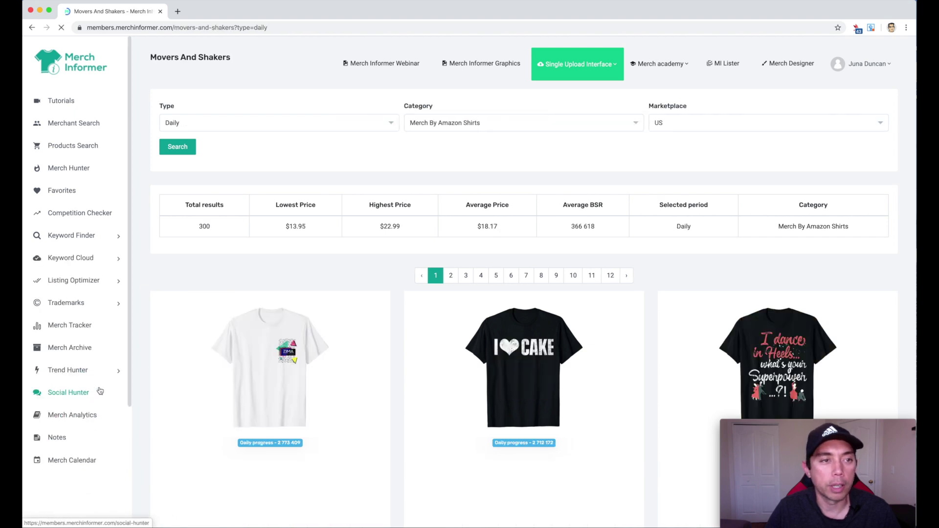
{"action": "scroll", "coordinate": [294, 217], "scroll_direction": "down", "scroll_amount": 3}
{"action": "scroll", "coordinate": [298, 218], "scroll_direction": "down", "scroll_amount": 2}
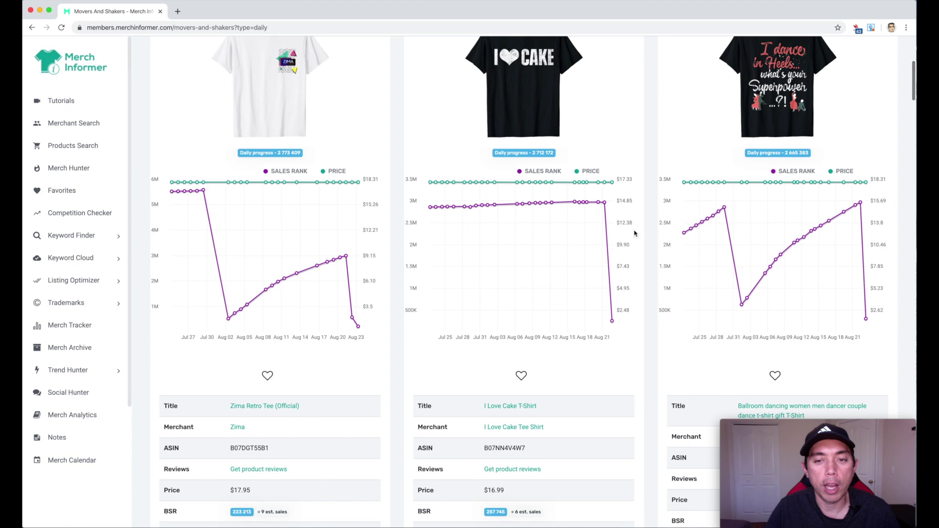
{"action": "scroll", "coordinate": [467, 262], "scroll_direction": "up", "scroll_amount": 5}
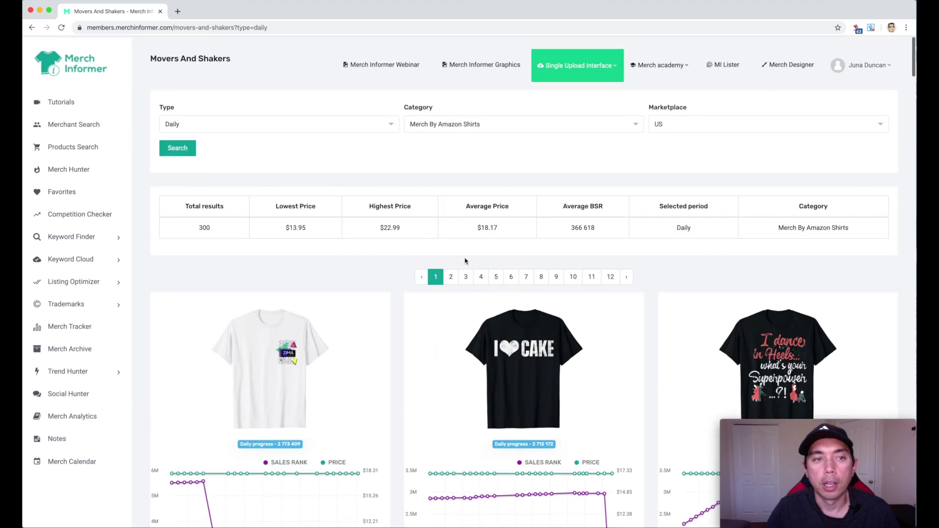
{"action": "left_click", "coordinate": [210, 123]}
{"action": "left_click", "coordinate": [213, 122]}
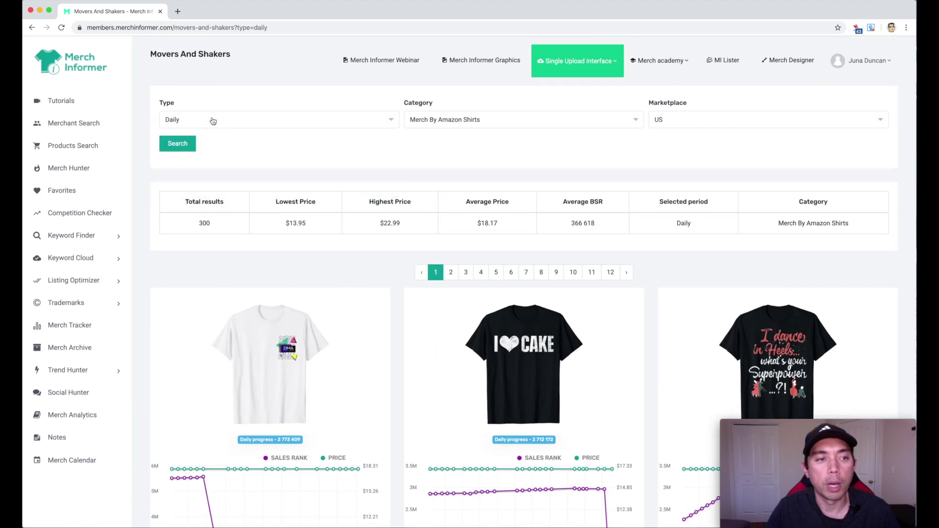
{"action": "scroll", "coordinate": [338, 135], "scroll_direction": "down", "scroll_amount": 2}
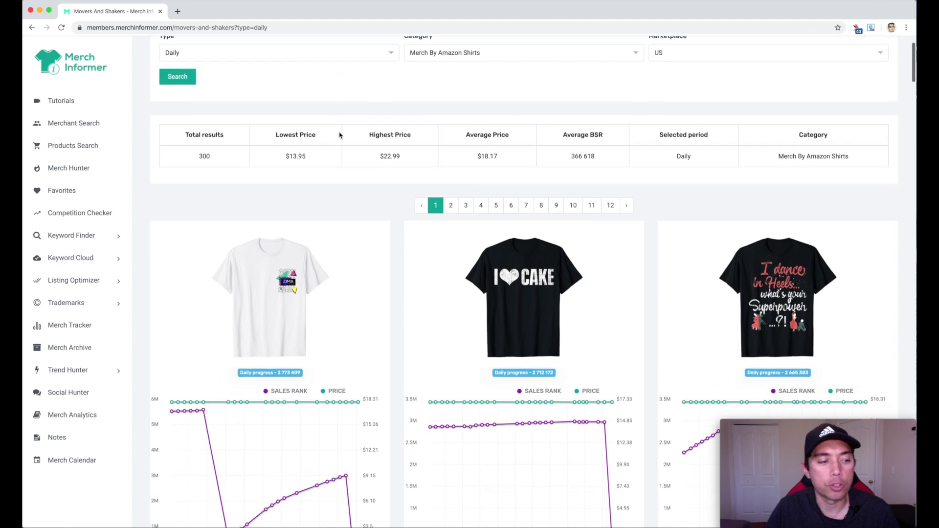
{"action": "left_click", "coordinate": [68, 370]}
{"action": "left_click", "coordinate": [64, 411]}
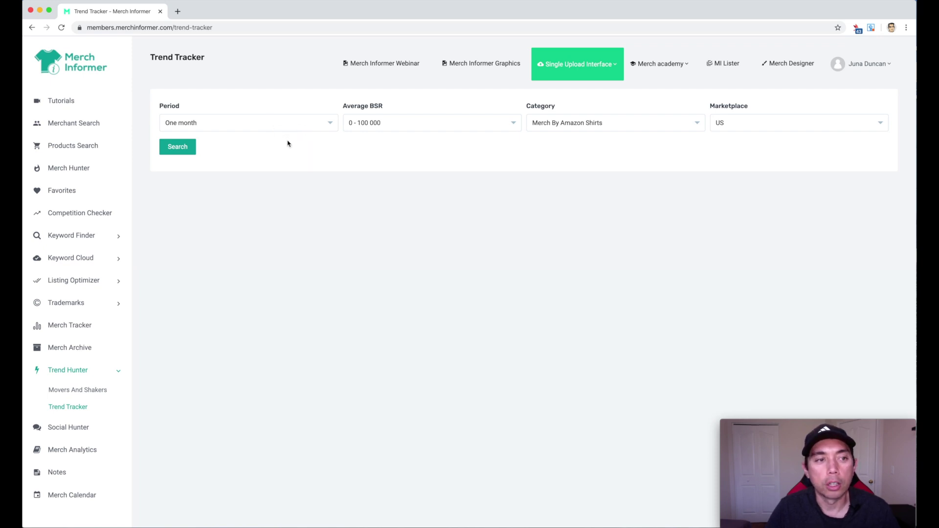
- Leave the tracking period at one month, collapse Trend Hunter and switch to the Competition Checker report
{"action": "left_click", "coordinate": [285, 122]}
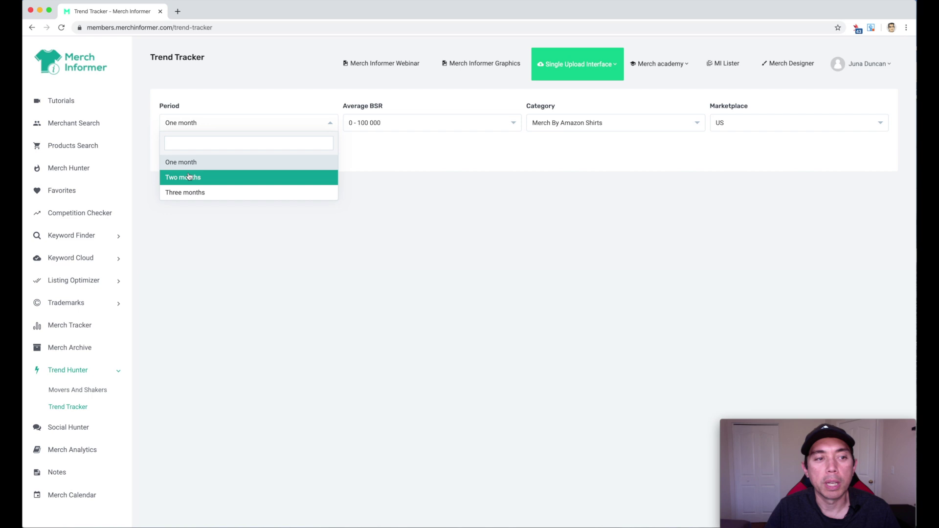
{"action": "left_click", "coordinate": [408, 189]}
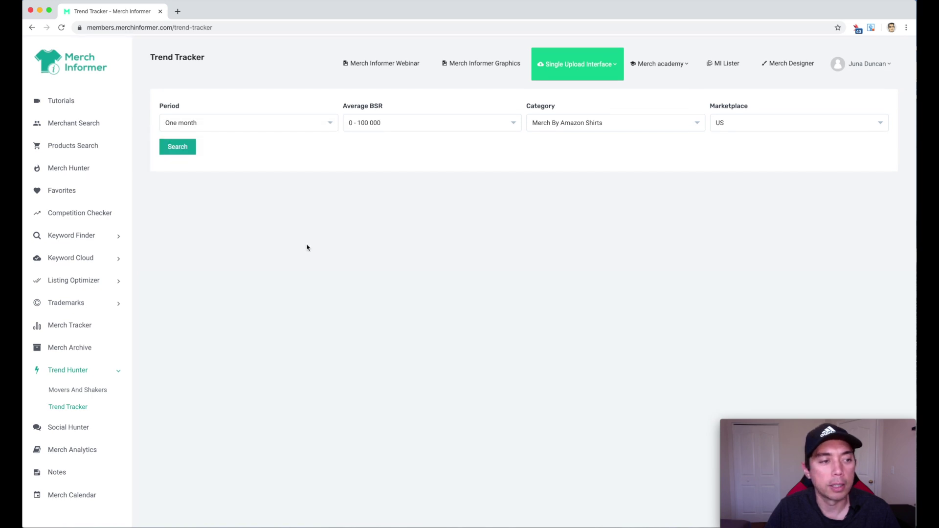
{"action": "left_click", "coordinate": [68, 372]}
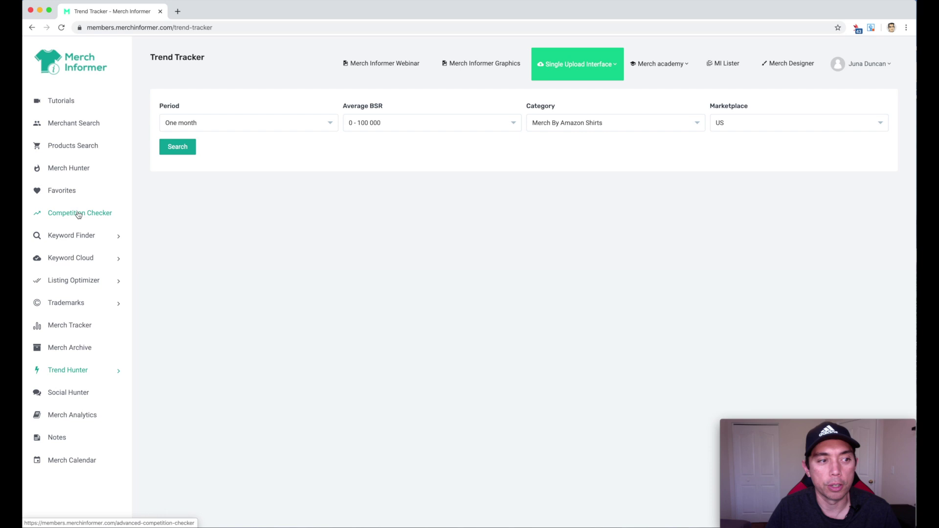
{"action": "left_click", "coordinate": [78, 215]}
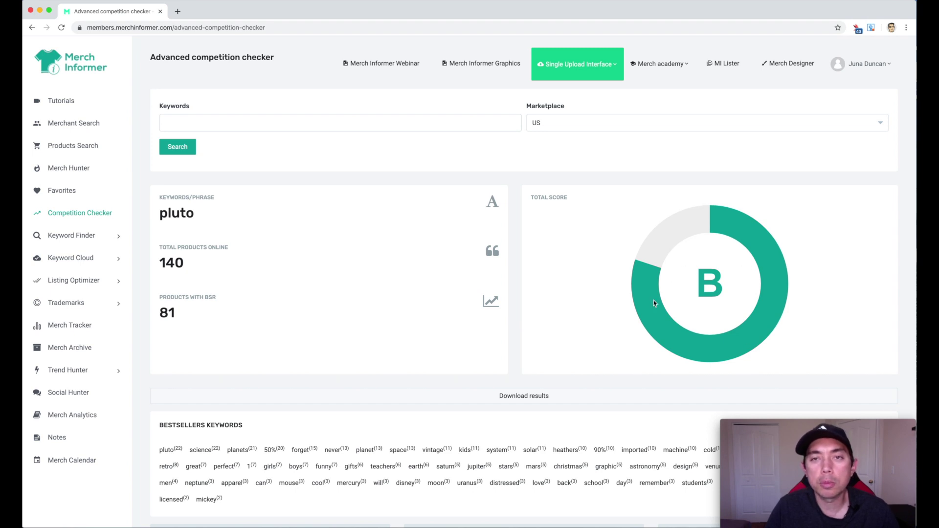
{"action": "scroll", "coordinate": [241, 272], "scroll_direction": "down", "scroll_amount": 1}
{"action": "scroll", "coordinate": [241, 273], "scroll_direction": "down", "scroll_amount": 2}
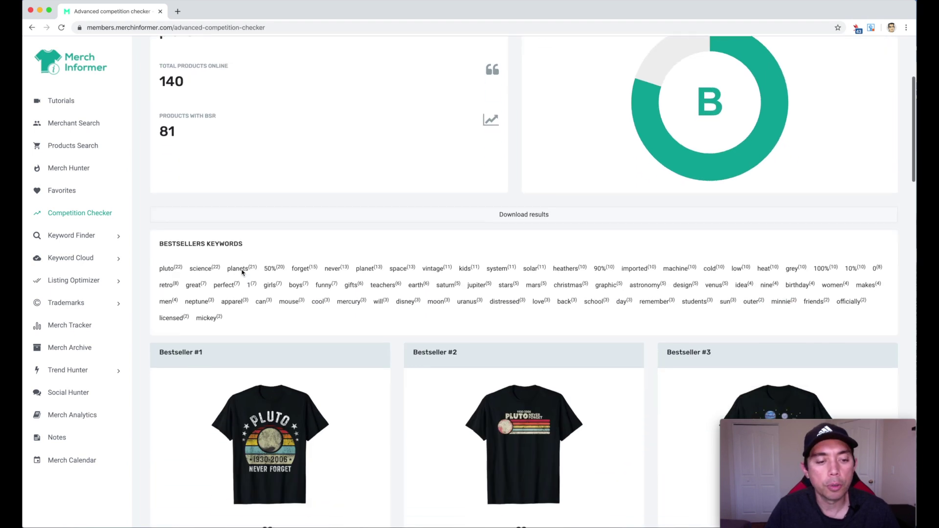
{"action": "scroll", "coordinate": [242, 272], "scroll_direction": "down", "scroll_amount": 2}
{"action": "scroll", "coordinate": [241, 272], "scroll_direction": "up", "scroll_amount": 3}
{"action": "scroll", "coordinate": [242, 273], "scroll_direction": "up", "scroll_amount": 2}
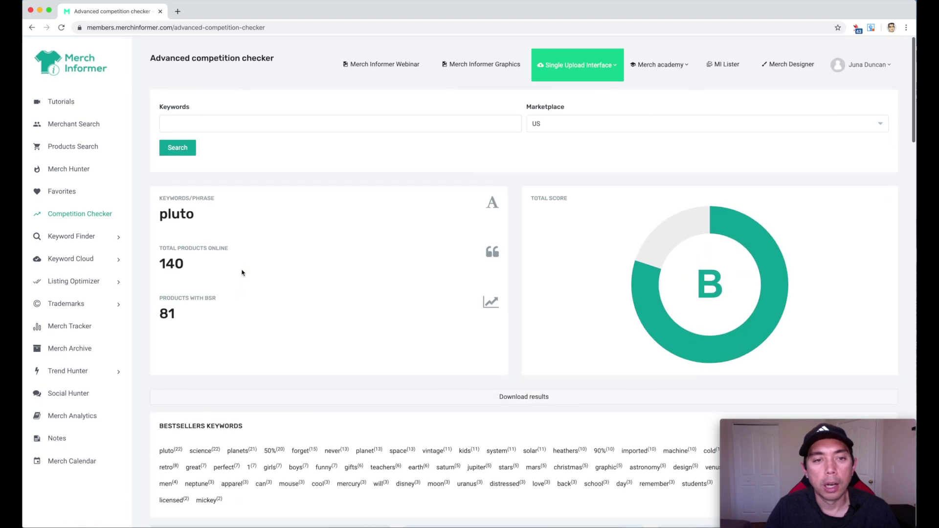
{"action": "scroll", "coordinate": [242, 272], "scroll_direction": "down", "scroll_amount": 3}
{"action": "scroll", "coordinate": [241, 270], "scroll_direction": "down", "scroll_amount": 2}
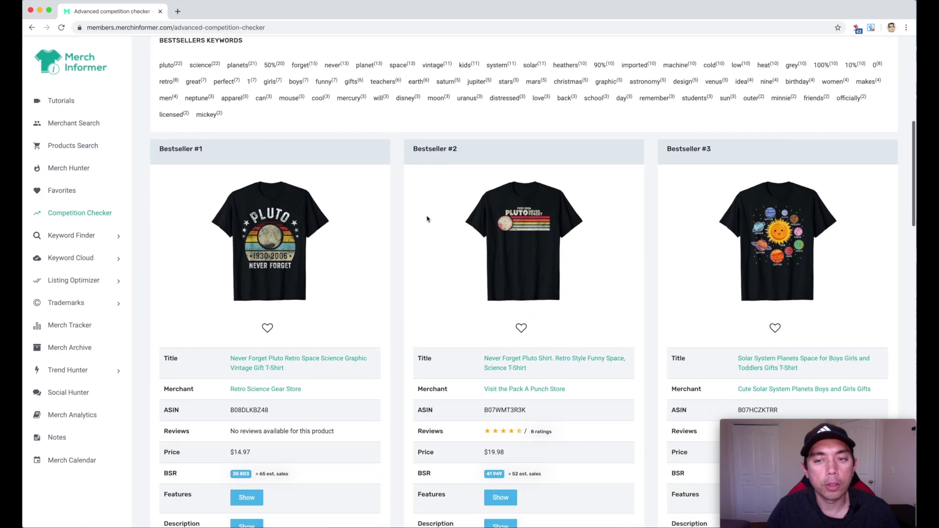
{"action": "scroll", "coordinate": [694, 211], "scroll_direction": "down", "scroll_amount": 2}
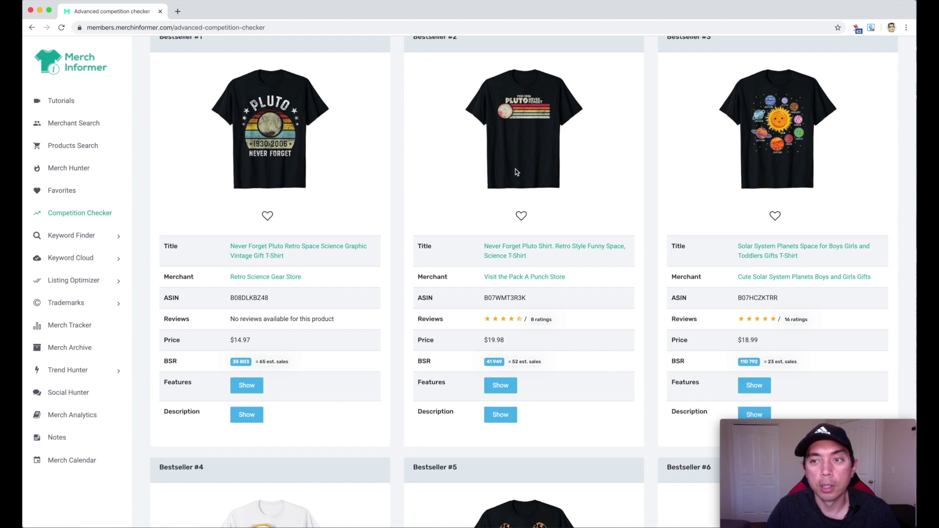
{"action": "scroll", "coordinate": [842, 256], "scroll_direction": "up", "scroll_amount": 1}
{"action": "scroll", "coordinate": [830, 274], "scroll_direction": "down", "scroll_amount": 3}
{"action": "scroll", "coordinate": [404, 158], "scroll_direction": "down", "scroll_amount": 3}
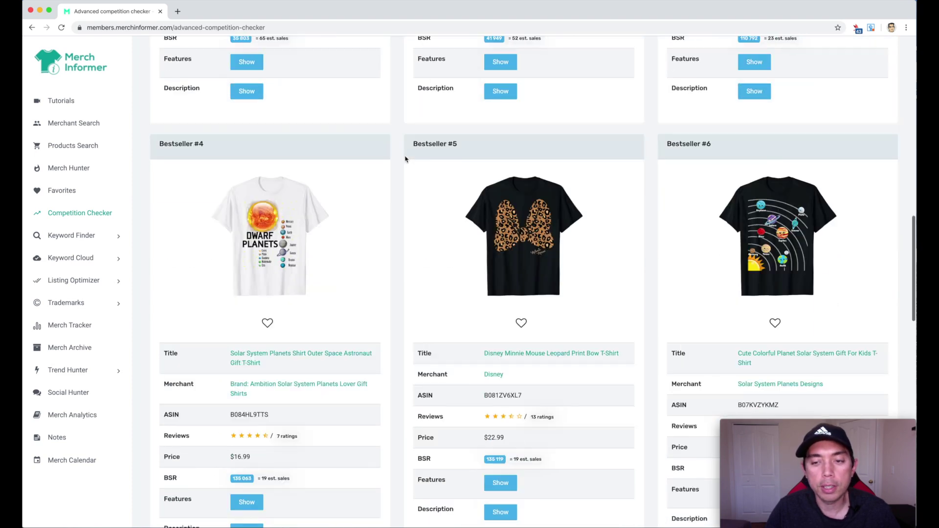
{"action": "scroll", "coordinate": [405, 159], "scroll_direction": "up", "scroll_amount": 10}
{"action": "scroll", "coordinate": [405, 158], "scroll_direction": "up", "scroll_amount": 5}
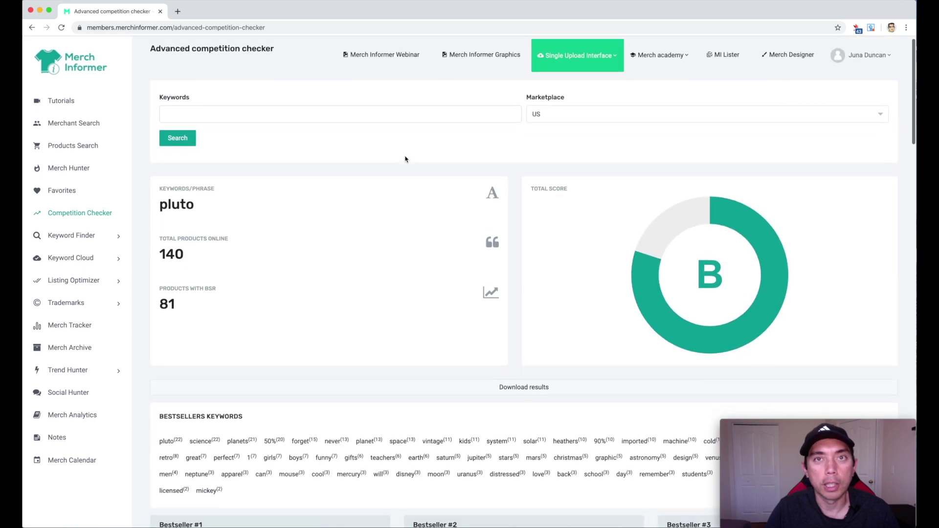
{"action": "scroll", "coordinate": [405, 159], "scroll_direction": "down", "scroll_amount": 2}
{"action": "scroll", "coordinate": [405, 158], "scroll_direction": "down", "scroll_amount": 3}
{"action": "scroll", "coordinate": [405, 159], "scroll_direction": "down", "scroll_amount": 4}
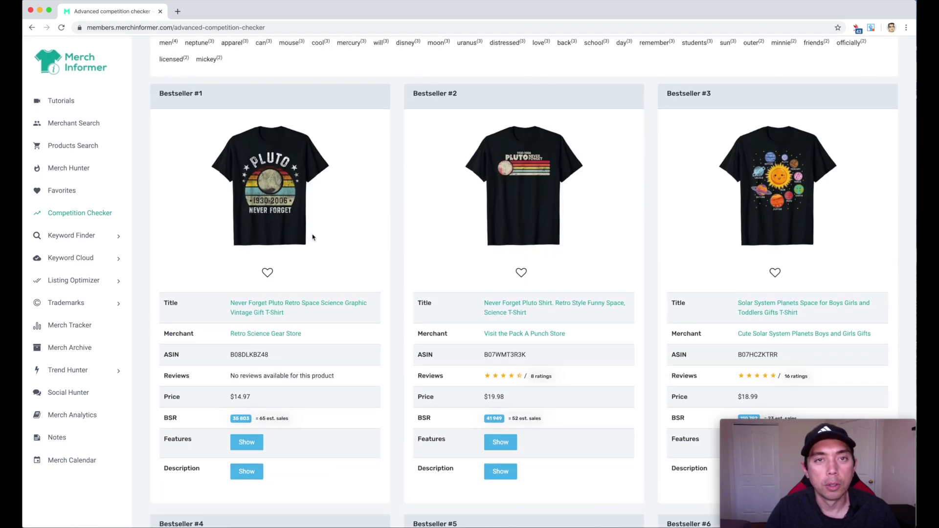
{"action": "scroll", "coordinate": [312, 235], "scroll_direction": "up", "scroll_amount": 4}
{"action": "scroll", "coordinate": [708, 120], "scroll_direction": "down", "scroll_amount": 1}
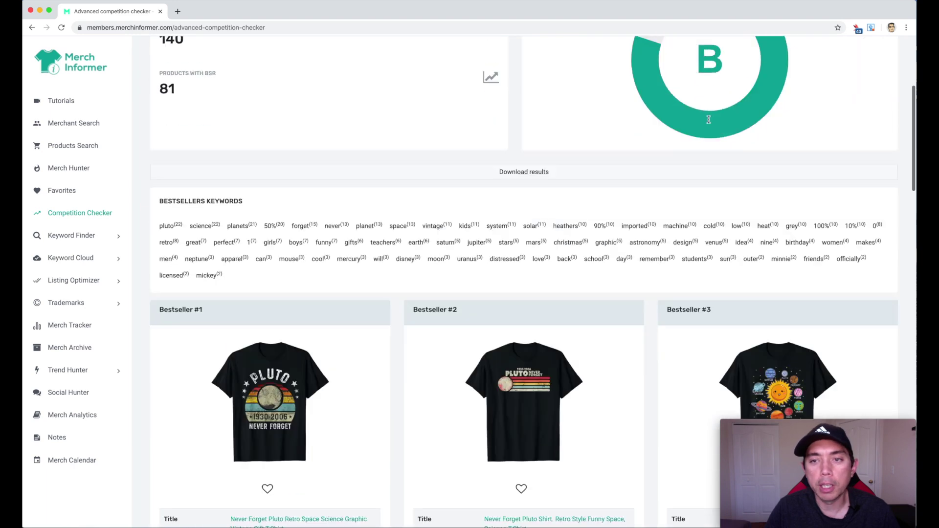
{"action": "scroll", "coordinate": [709, 120], "scroll_direction": "down", "scroll_amount": 5}
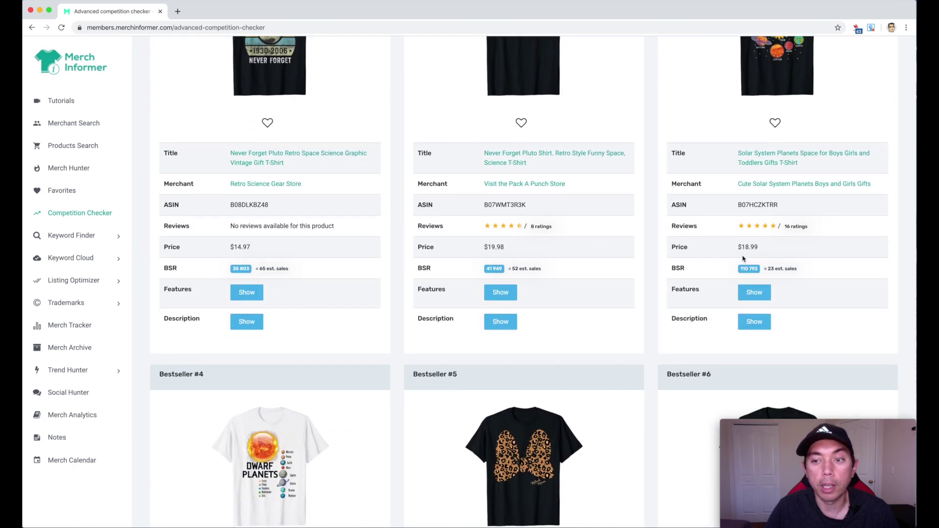
{"action": "scroll", "coordinate": [339, 267], "scroll_direction": "down", "scroll_amount": 2}
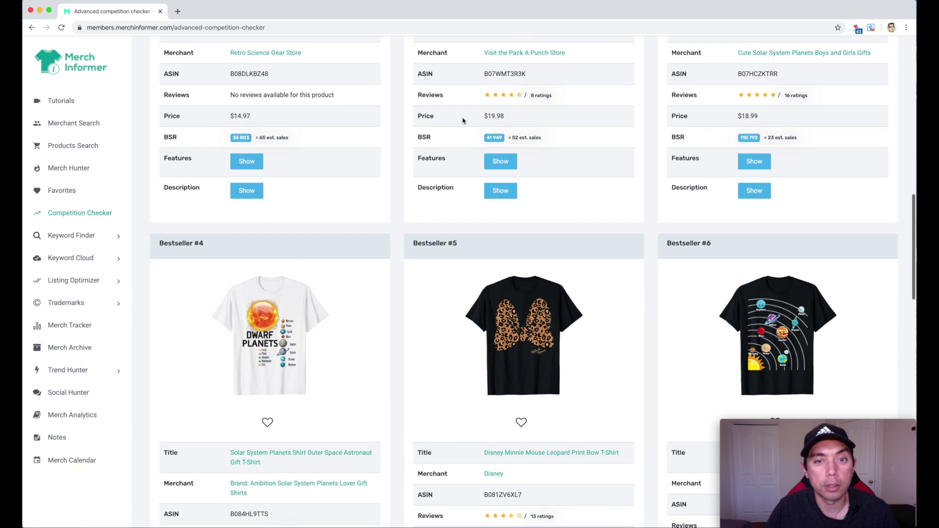
{"action": "scroll", "coordinate": [345, 272], "scroll_direction": "down", "scroll_amount": 3}
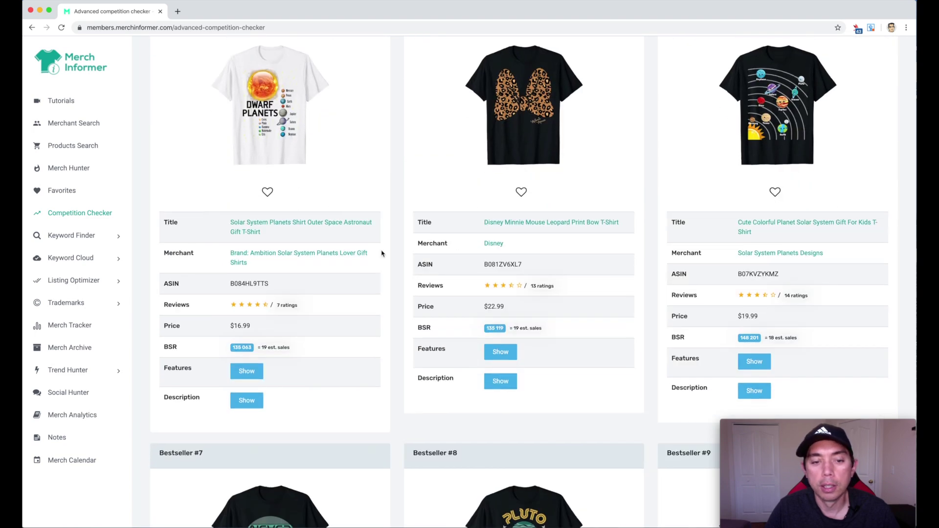
{"action": "scroll", "coordinate": [382, 254], "scroll_direction": "down", "scroll_amount": 5}
{"action": "scroll", "coordinate": [381, 253], "scroll_direction": "down", "scroll_amount": 3}
{"action": "scroll", "coordinate": [381, 253], "scroll_direction": "down", "scroll_amount": 2}
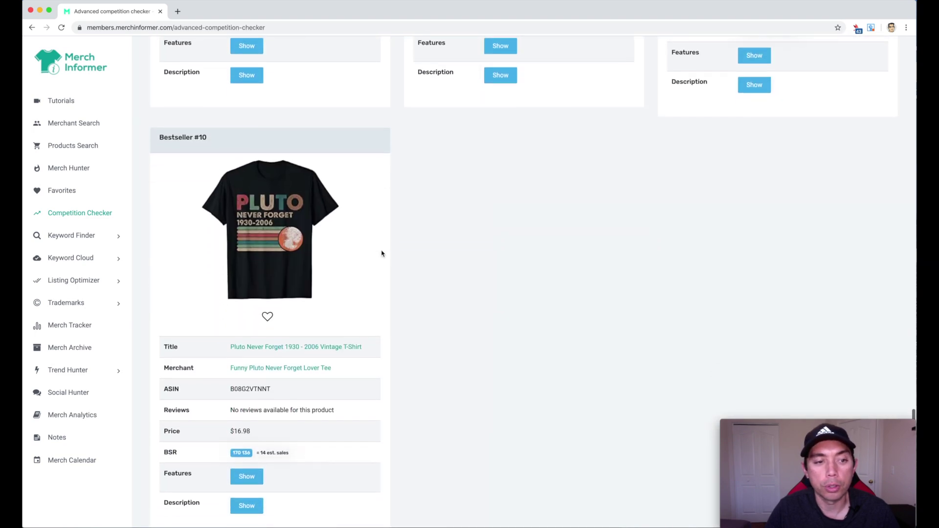
{"action": "scroll", "coordinate": [381, 253], "scroll_direction": "down", "scroll_amount": 1}
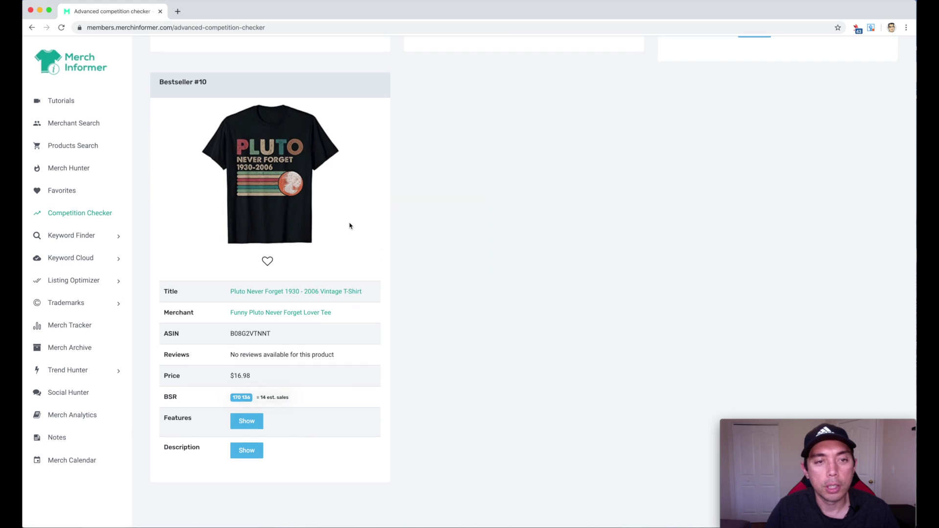
{"action": "scroll", "coordinate": [349, 225], "scroll_direction": "up", "scroll_amount": 6}
{"action": "scroll", "coordinate": [348, 225], "scroll_direction": "up", "scroll_amount": 6}
{"action": "scroll", "coordinate": [348, 225], "scroll_direction": "up", "scroll_amount": 8}
{"action": "scroll", "coordinate": [349, 226], "scroll_direction": "up", "scroll_amount": 3}
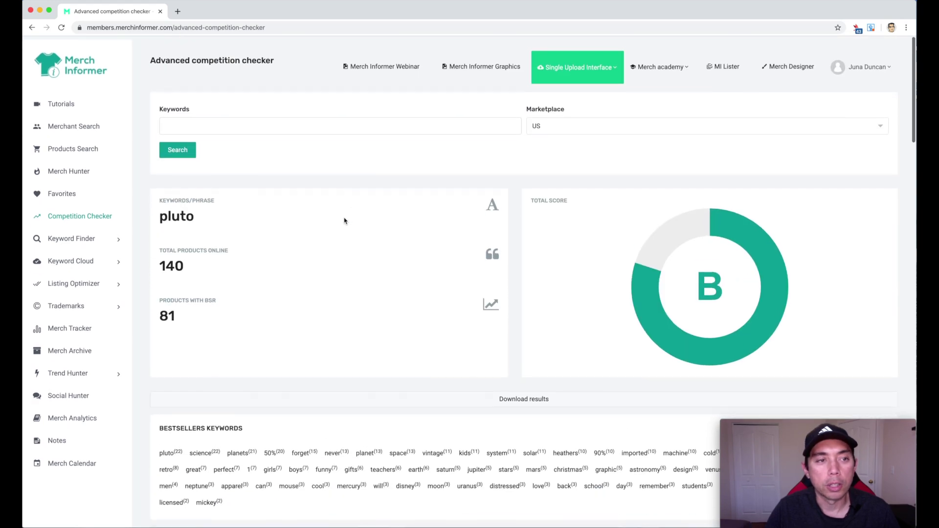
- Run the competition report for the keyword phrase 'fight poverty not the poor'
{"action": "left_click", "coordinate": [207, 118]}
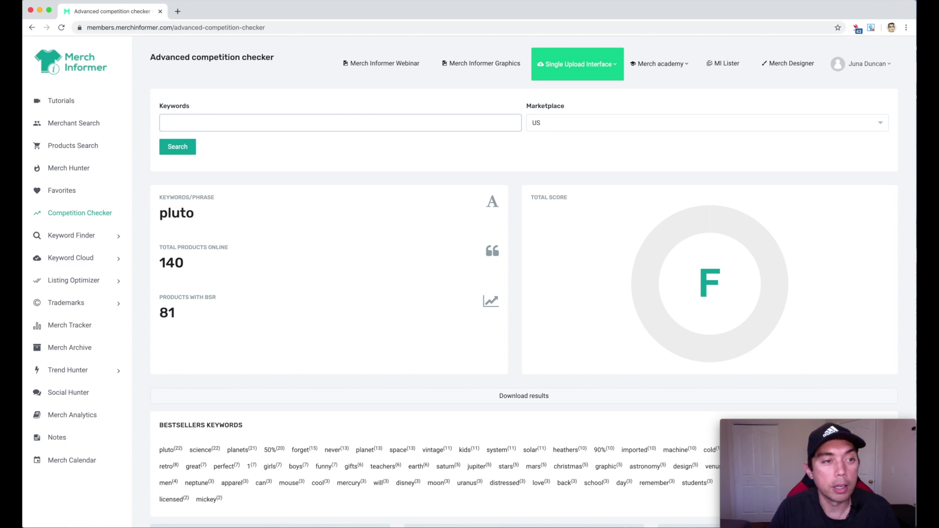
{"action": "type", "text": "fig"}
{"action": "key", "text": "BackSpace"}
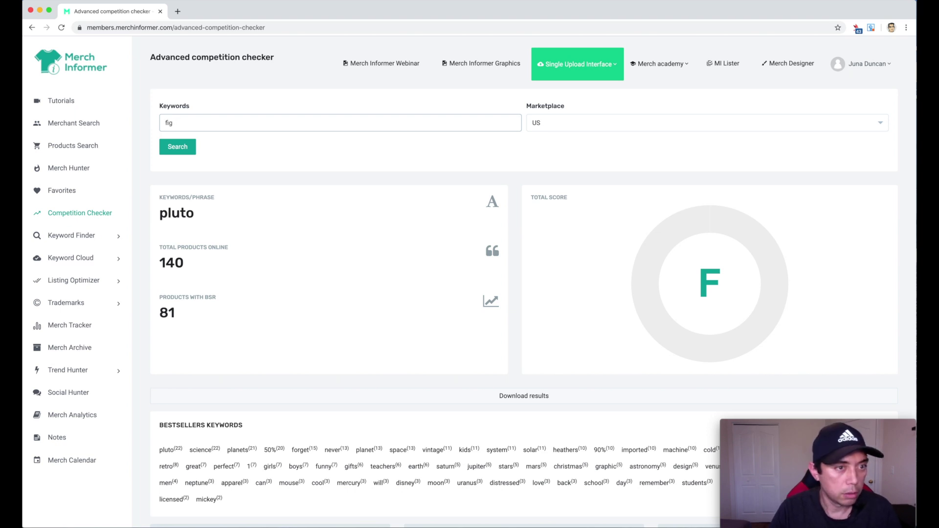
{"action": "type", "text": "ht po"}
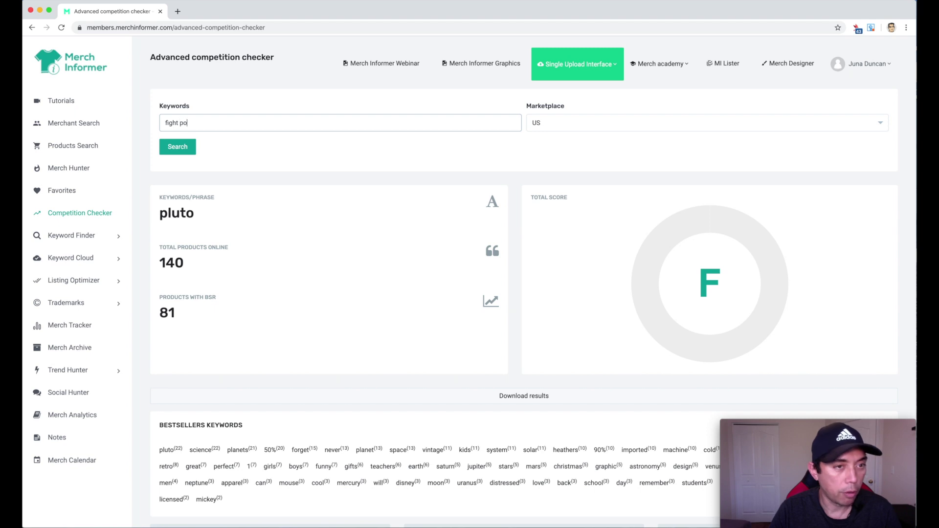
{"action": "type", "text": "verty not"}
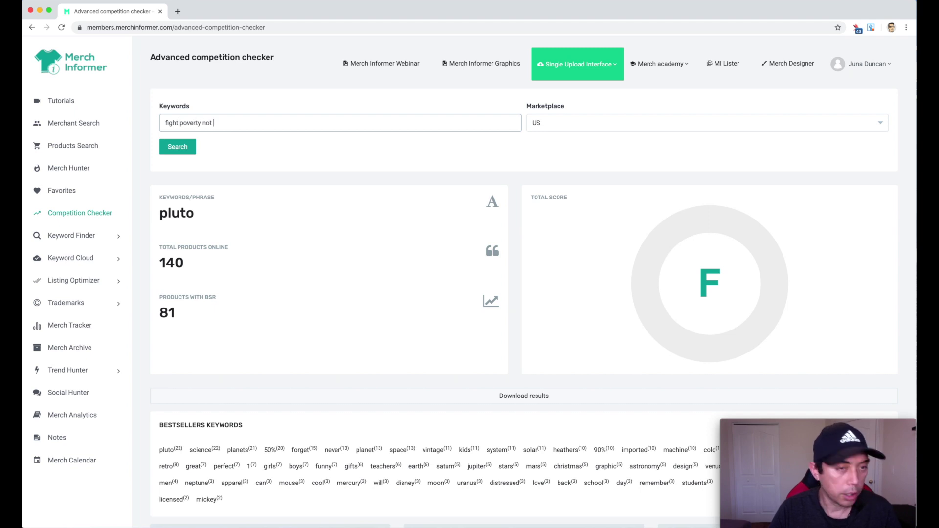
{"action": "type", "text": " the poor"}
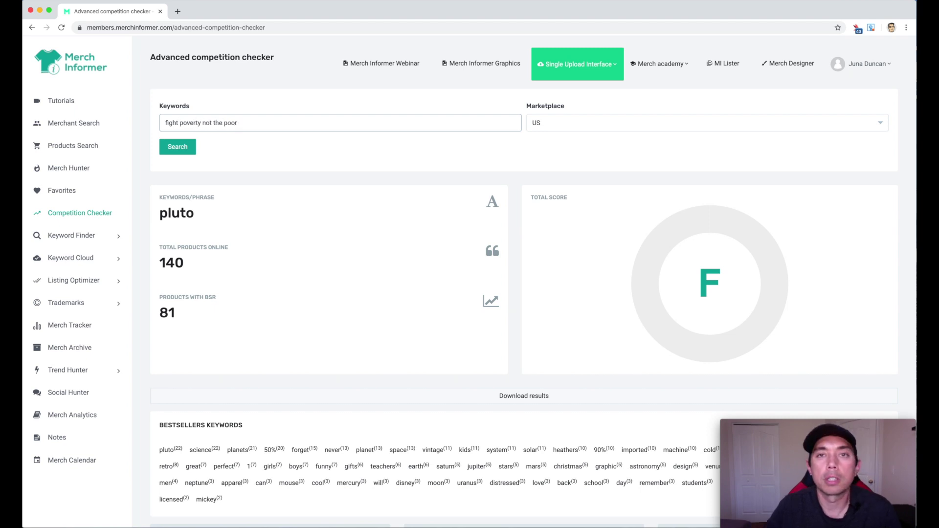
{"action": "left_click", "coordinate": [171, 147]}
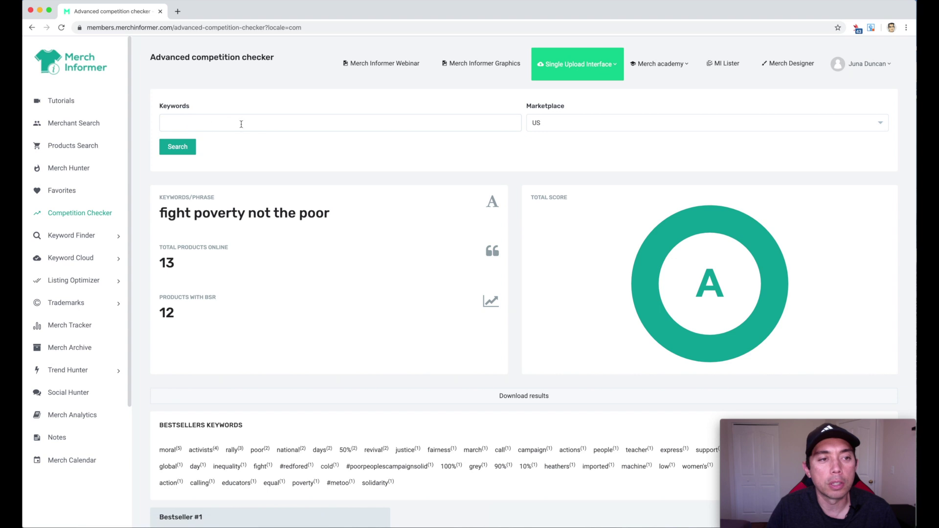
{"action": "scroll", "coordinate": [331, 219], "scroll_direction": "down", "scroll_amount": 1}
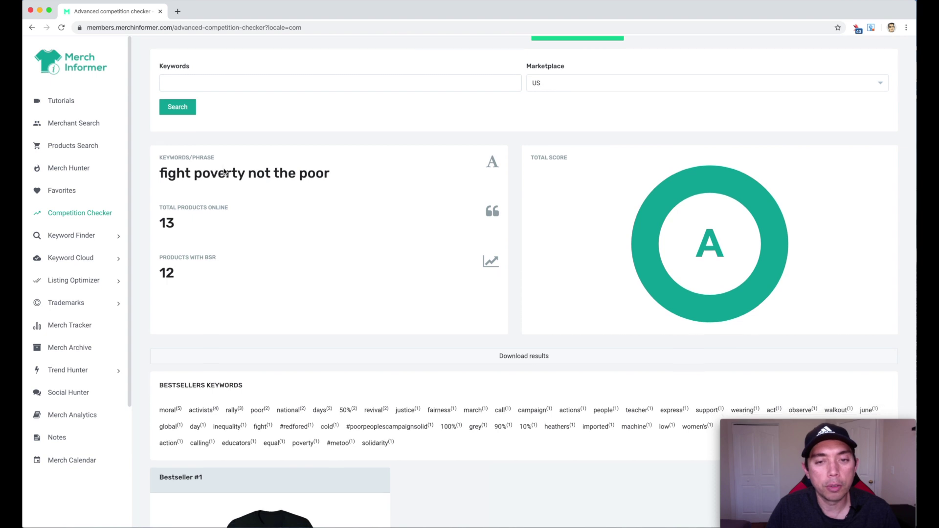
{"action": "scroll", "coordinate": [224, 168], "scroll_direction": "down", "scroll_amount": 1}
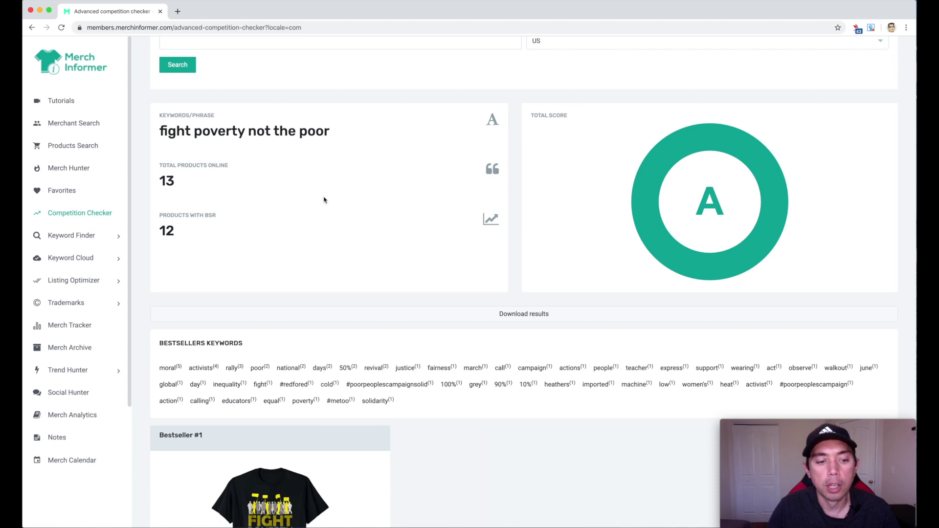
{"action": "scroll", "coordinate": [324, 200], "scroll_direction": "down", "scroll_amount": 5}
{"action": "scroll", "coordinate": [323, 220], "scroll_direction": "down", "scroll_amount": 1}
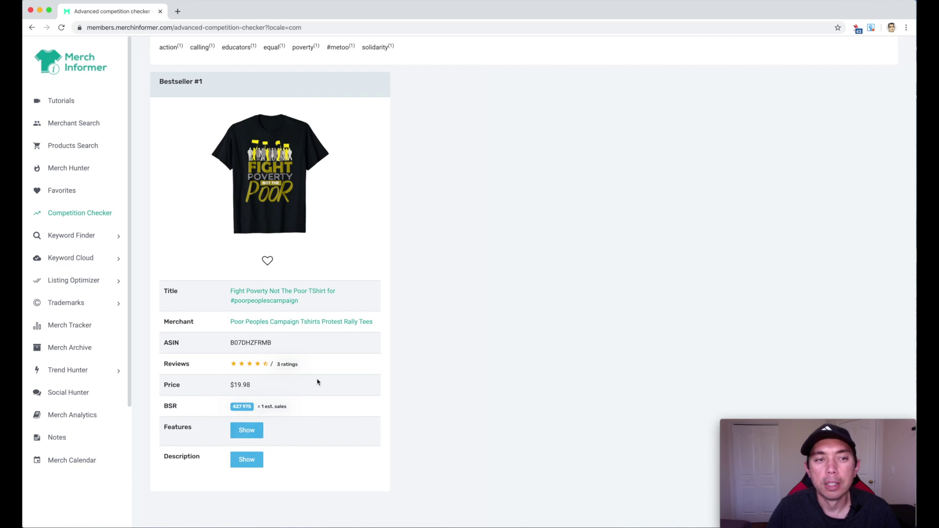
{"action": "scroll", "coordinate": [317, 382], "scroll_direction": "up", "scroll_amount": 2}
{"action": "scroll", "coordinate": [317, 382], "scroll_direction": "up", "scroll_amount": 2}
{"action": "scroll", "coordinate": [316, 381], "scroll_direction": "up", "scroll_amount": 2}
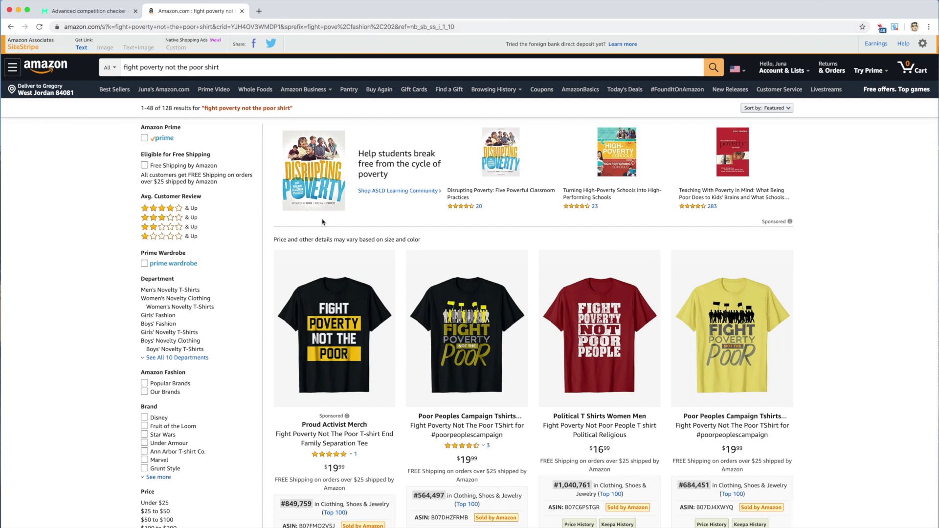
{"action": "scroll", "coordinate": [370, 246], "scroll_direction": "down", "scroll_amount": 2}
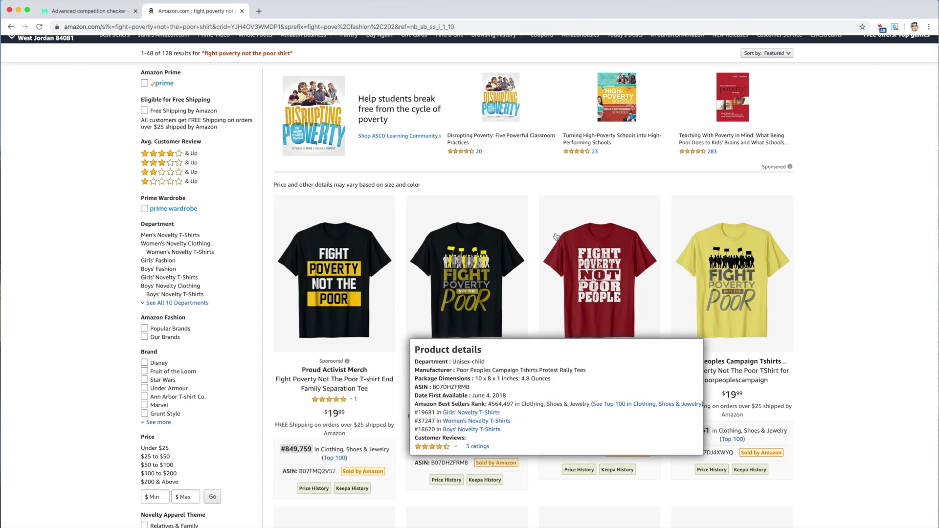
{"action": "scroll", "coordinate": [843, 233], "scroll_direction": "down", "scroll_amount": 1}
{"action": "scroll", "coordinate": [844, 233], "scroll_direction": "down", "scroll_amount": 3}
{"action": "scroll", "coordinate": [844, 231], "scroll_direction": "down", "scroll_amount": 2}
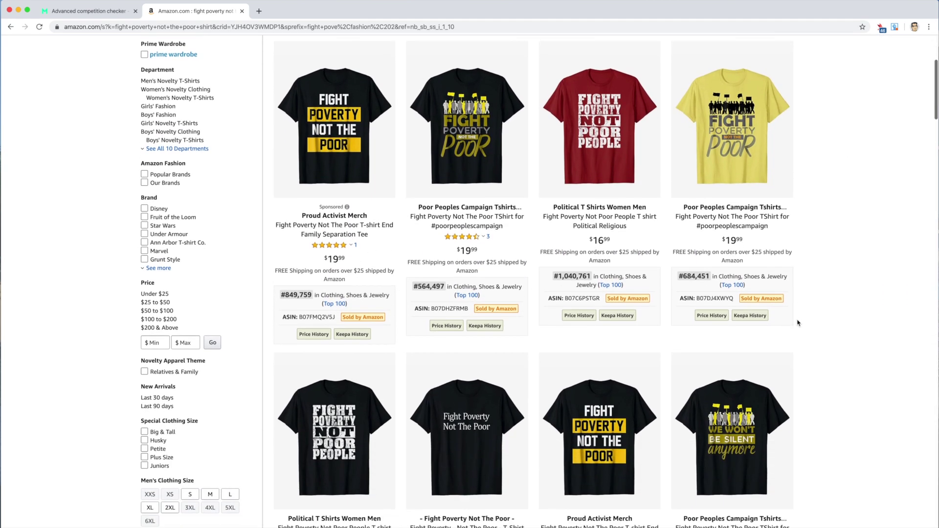
{"action": "scroll", "coordinate": [796, 321], "scroll_direction": "down", "scroll_amount": 3}
{"action": "scroll", "coordinate": [763, 253], "scroll_direction": "down", "scroll_amount": 2}
{"action": "scroll", "coordinate": [758, 242], "scroll_direction": "down", "scroll_amount": 2}
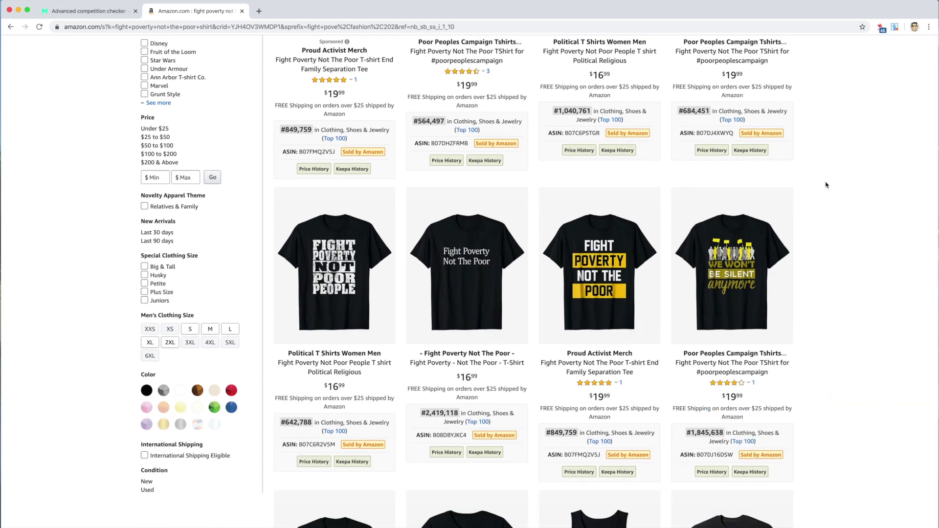
{"action": "scroll", "coordinate": [825, 184], "scroll_direction": "down", "scroll_amount": 3}
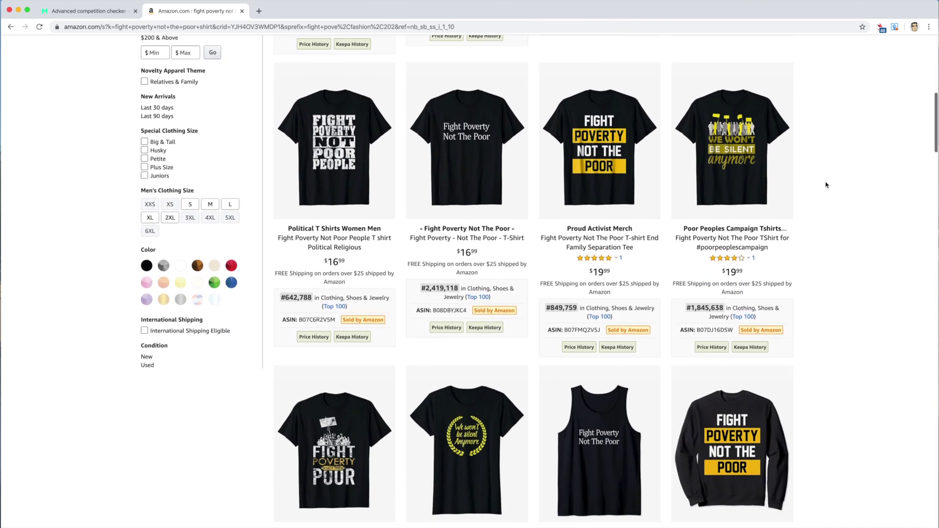
{"action": "scroll", "coordinate": [825, 184], "scroll_direction": "down", "scroll_amount": 3}
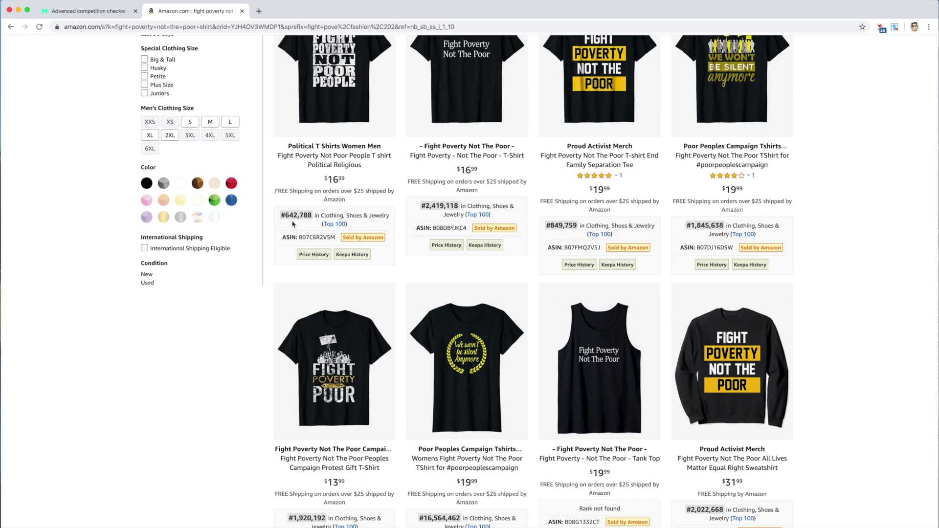
{"action": "scroll", "coordinate": [816, 232], "scroll_direction": "up", "scroll_amount": 1}
{"action": "scroll", "coordinate": [816, 232], "scroll_direction": "up", "scroll_amount": 3}
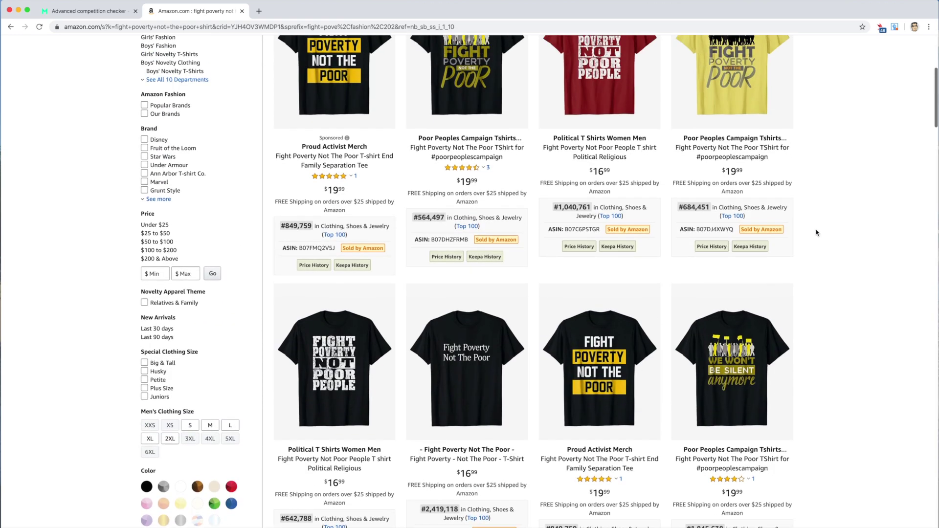
{"action": "scroll", "coordinate": [816, 232], "scroll_direction": "up", "scroll_amount": 2}
{"action": "scroll", "coordinate": [817, 232], "scroll_direction": "up", "scroll_amount": 1}
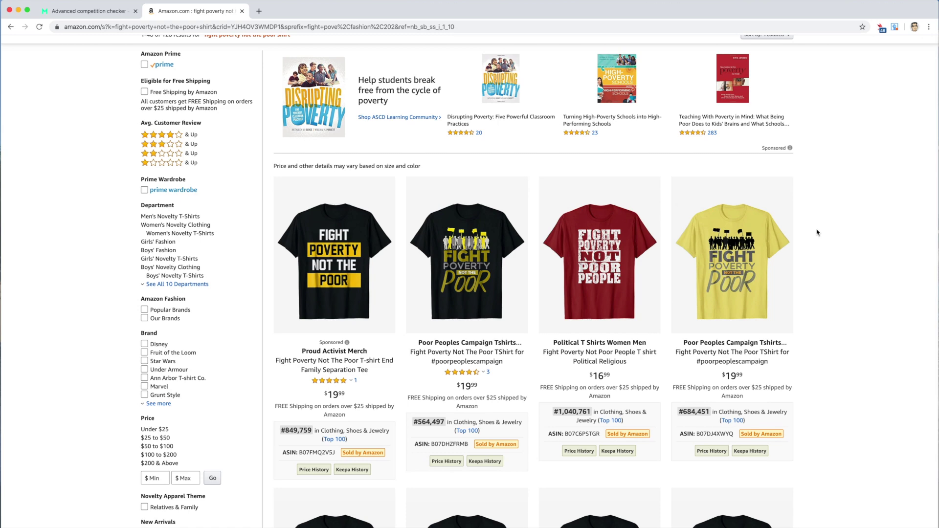
{"action": "scroll", "coordinate": [816, 233], "scroll_direction": "down", "scroll_amount": 1}
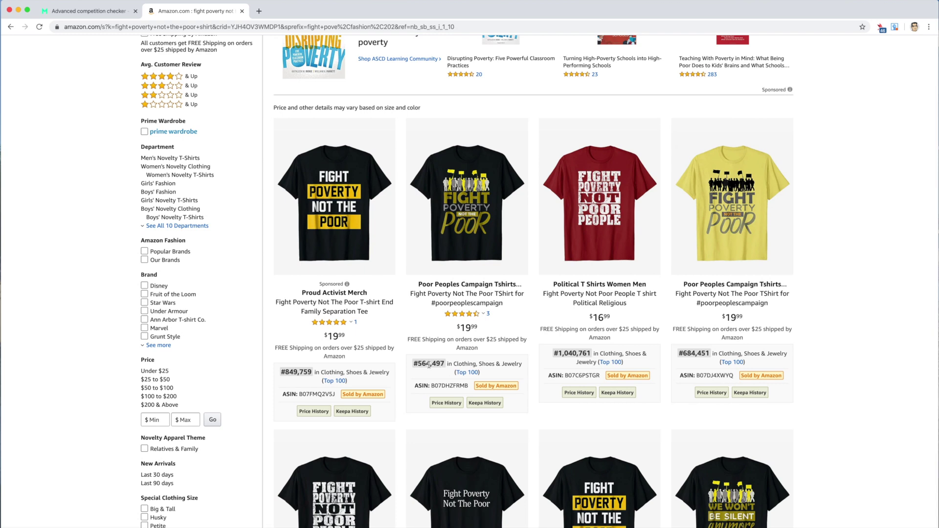
{"action": "scroll", "coordinate": [662, 299], "scroll_direction": "down", "scroll_amount": 2}
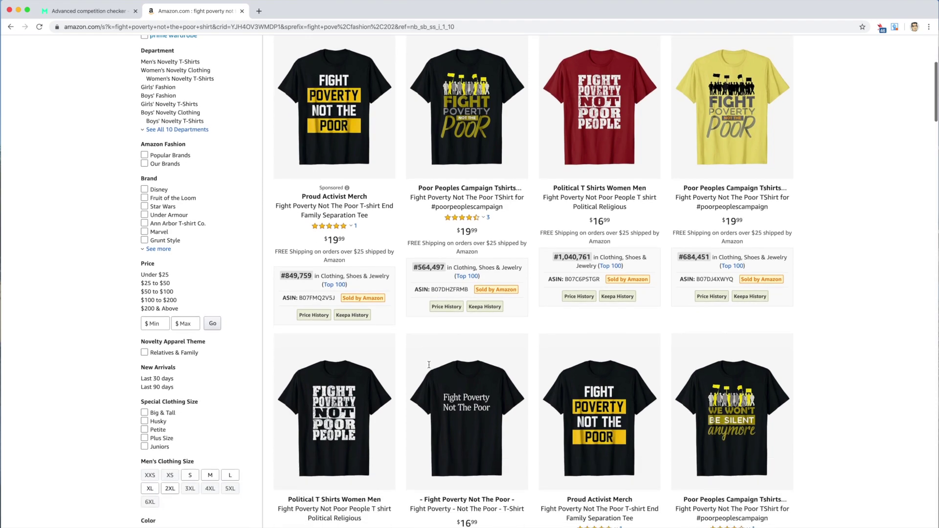
{"action": "scroll", "coordinate": [676, 338], "scroll_direction": "down", "scroll_amount": 3}
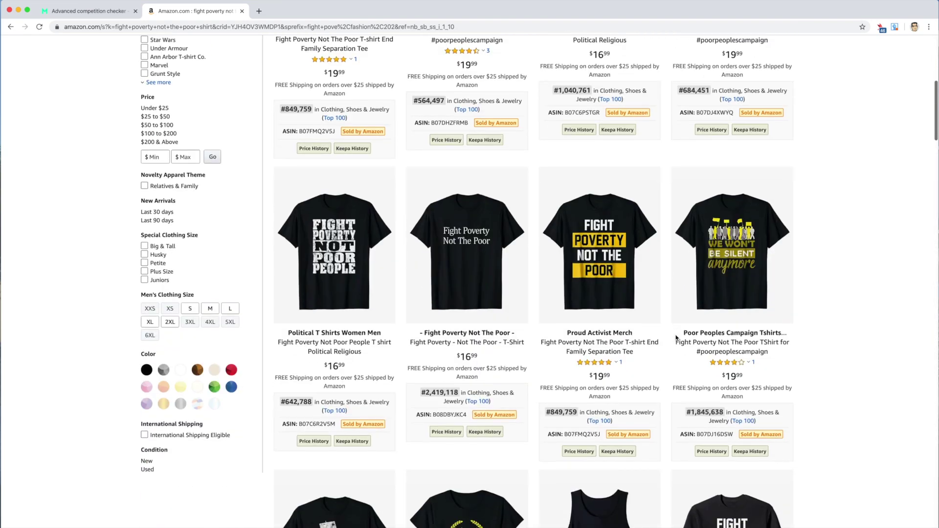
{"action": "scroll", "coordinate": [676, 337], "scroll_direction": "down", "scroll_amount": 4}
{"action": "scroll", "coordinate": [675, 337], "scroll_direction": "down", "scroll_amount": 1}
{"action": "scroll", "coordinate": [676, 338], "scroll_direction": "down", "scroll_amount": 2}
{"action": "scroll", "coordinate": [676, 338], "scroll_direction": "down", "scroll_amount": 1}
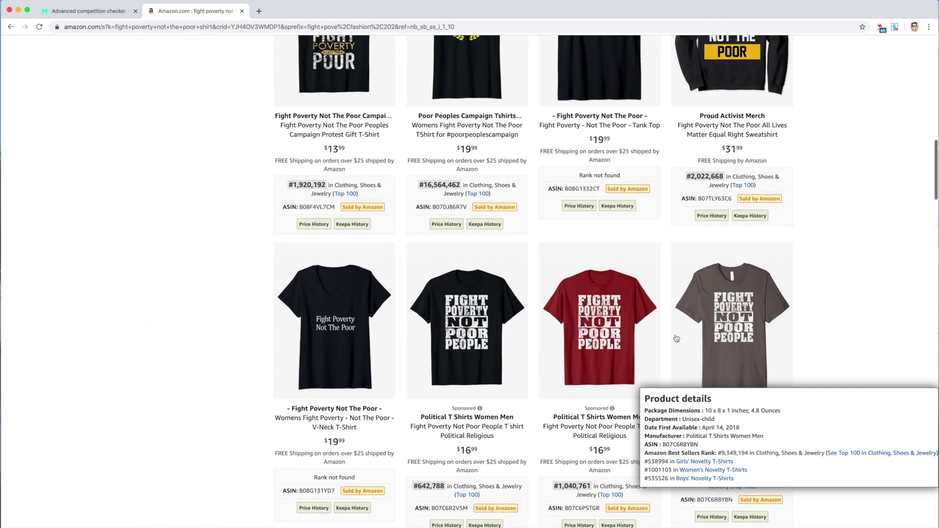
{"action": "scroll", "coordinate": [675, 337], "scroll_direction": "up", "scroll_amount": 2}
{"action": "scroll", "coordinate": [675, 337], "scroll_direction": "up", "scroll_amount": 5}
{"action": "scroll", "coordinate": [675, 338], "scroll_direction": "up", "scroll_amount": 7}
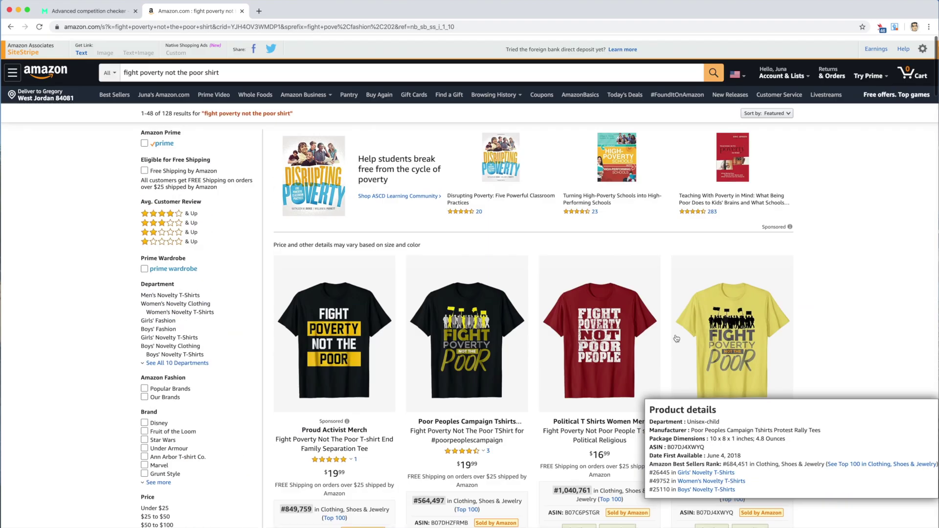
- Return to the 'biden harris' competition report and review its bestseller listings
{"action": "left_click", "coordinate": [96, 12]}
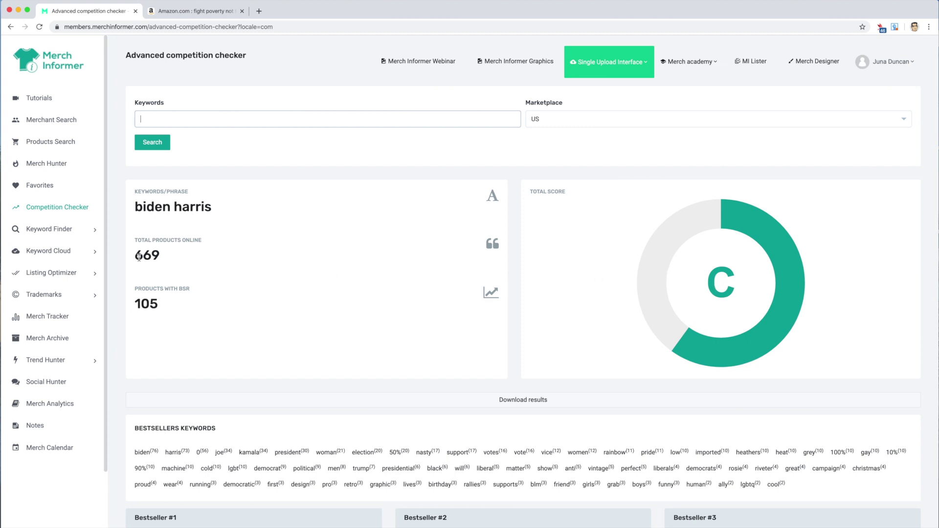
{"action": "left_click", "coordinate": [168, 254]}
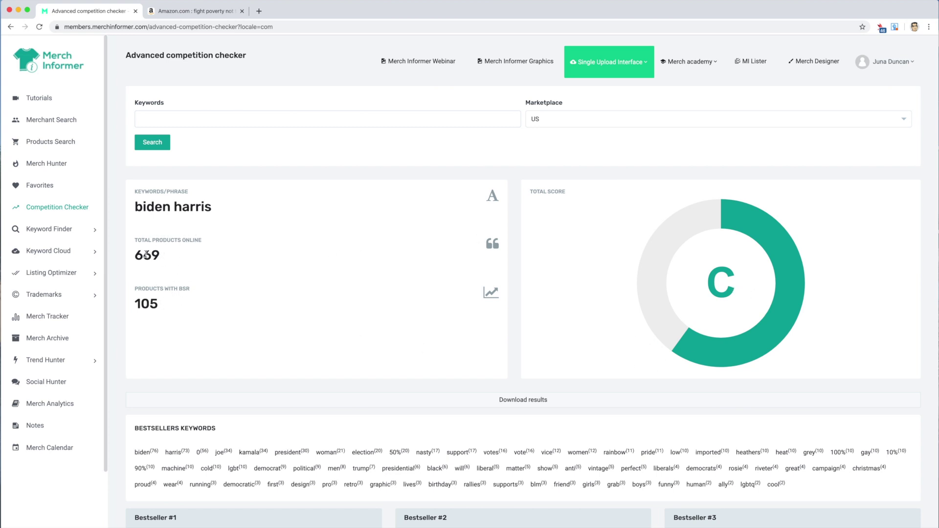
{"action": "scroll", "coordinate": [376, 288], "scroll_direction": "down", "scroll_amount": 3}
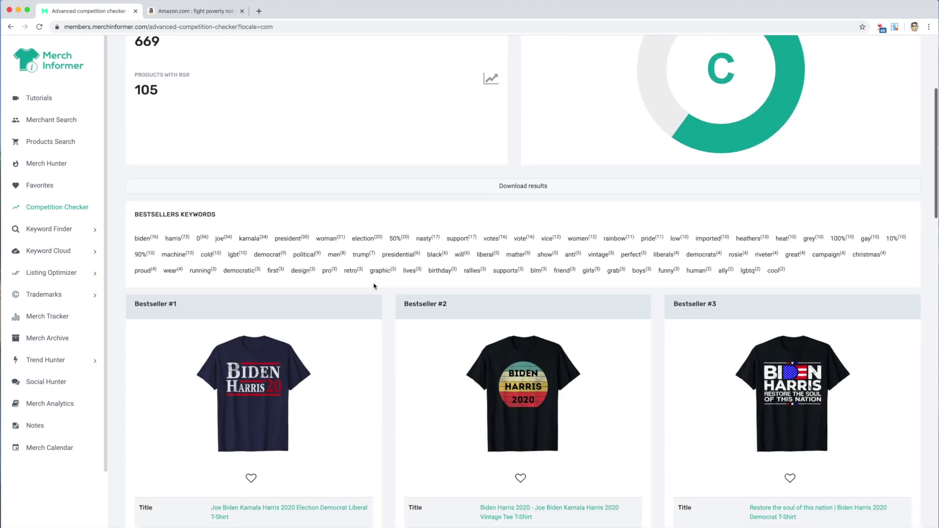
{"action": "scroll", "coordinate": [374, 287], "scroll_direction": "down", "scroll_amount": 2}
{"action": "scroll", "coordinate": [367, 292], "scroll_direction": "down", "scroll_amount": 2}
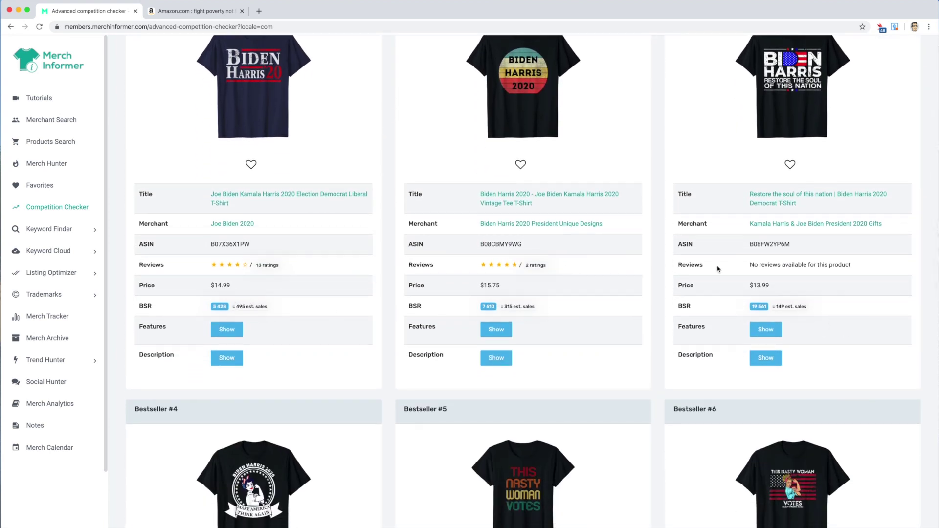
{"action": "scroll", "coordinate": [378, 269], "scroll_direction": "down", "scroll_amount": 4}
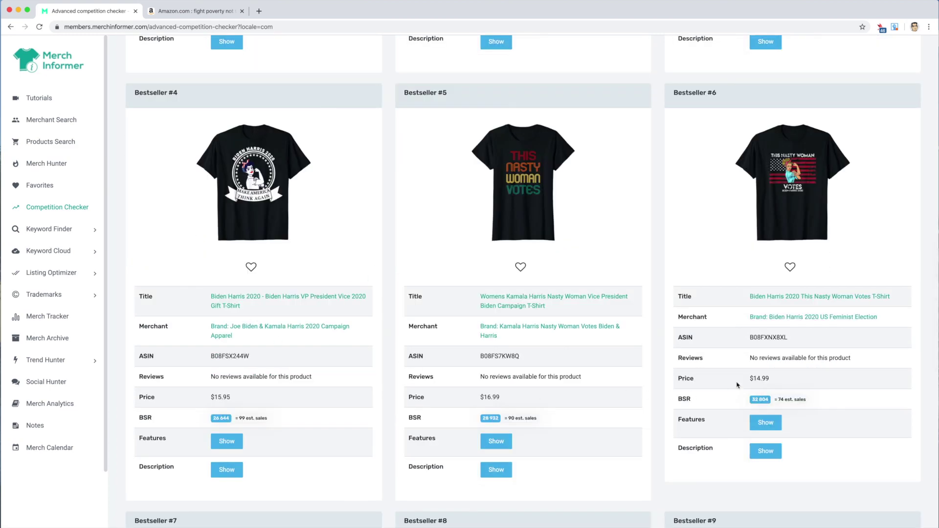
{"action": "scroll", "coordinate": [736, 385], "scroll_direction": "up", "scroll_amount": 5}
{"action": "scroll", "coordinate": [737, 384], "scroll_direction": "up", "scroll_amount": 6}
{"action": "scroll", "coordinate": [737, 384], "scroll_direction": "up", "scroll_amount": 1}
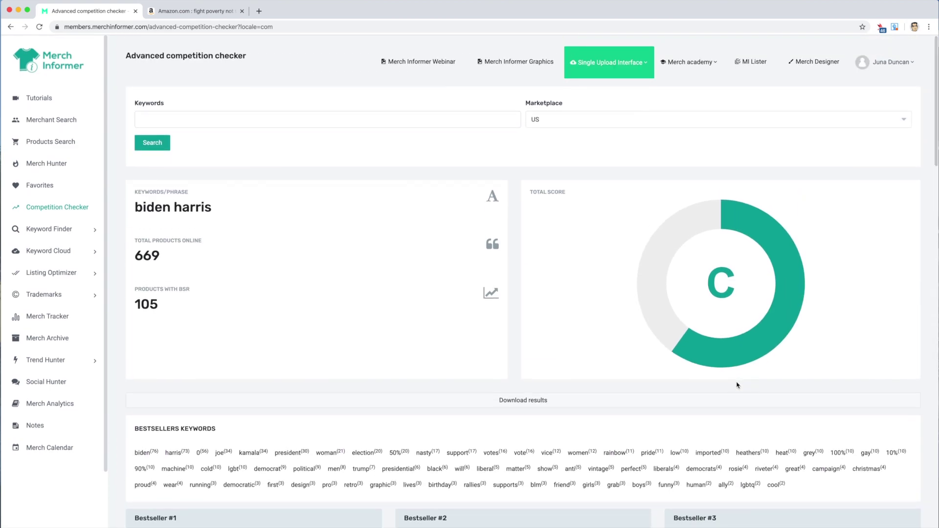
{"action": "scroll", "coordinate": [372, 337], "scroll_direction": "down", "scroll_amount": 1}
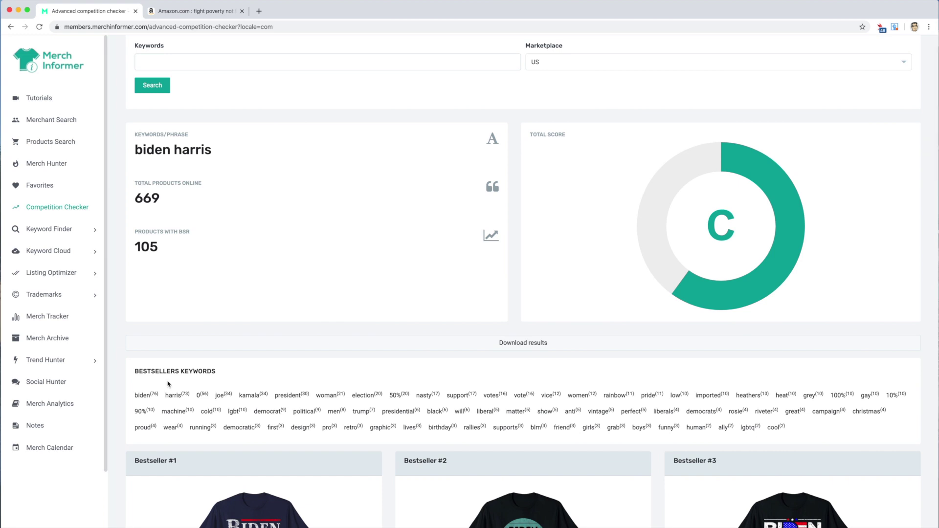
{"action": "scroll", "coordinate": [151, 382], "scroll_direction": "up", "scroll_amount": 1}
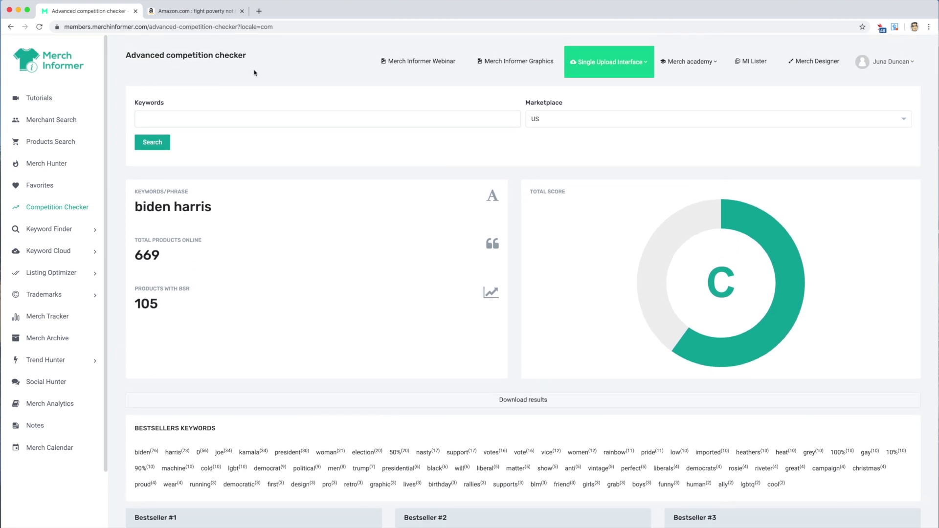
{"action": "scroll", "coordinate": [269, 248], "scroll_direction": "down", "scroll_amount": 2}
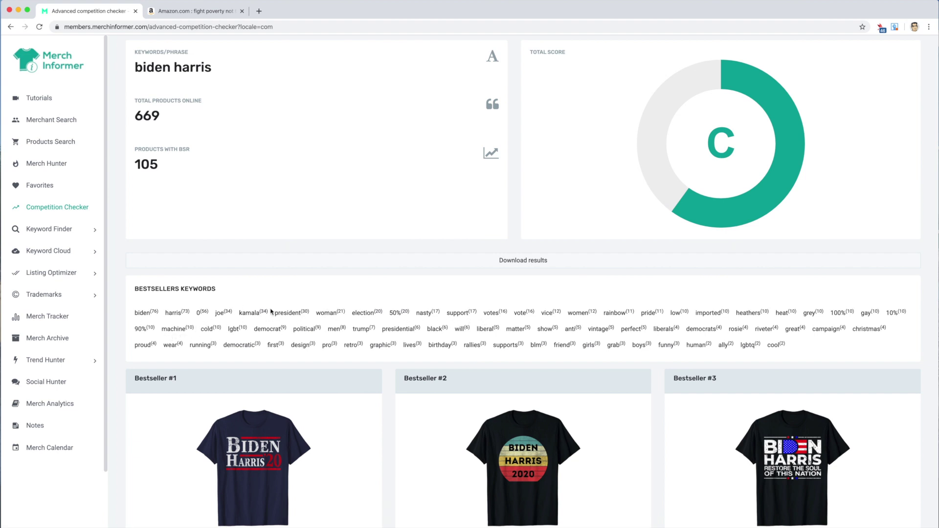
{"action": "scroll", "coordinate": [271, 312], "scroll_direction": "up", "scroll_amount": 3}
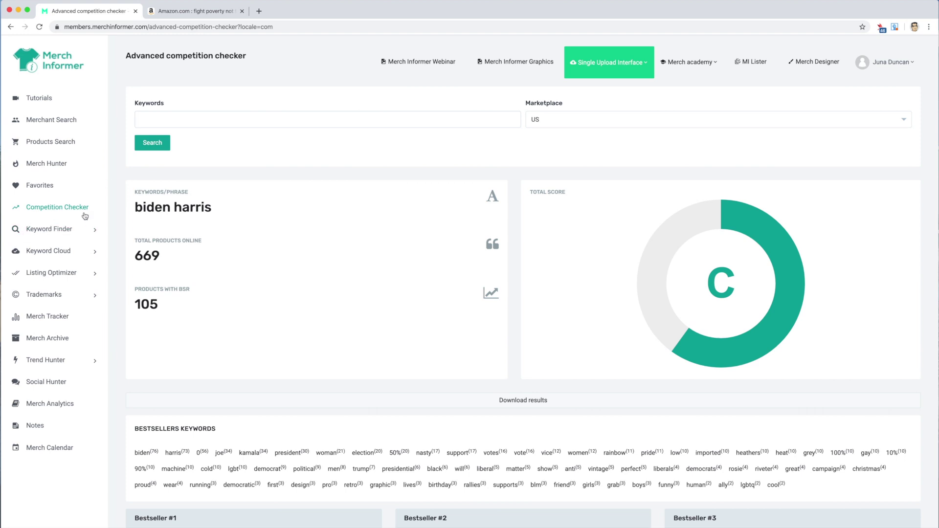
- Expand the Trend Hunter tools to show Movers And Shakers and Trend Tracker
{"action": "left_click", "coordinate": [34, 361]}
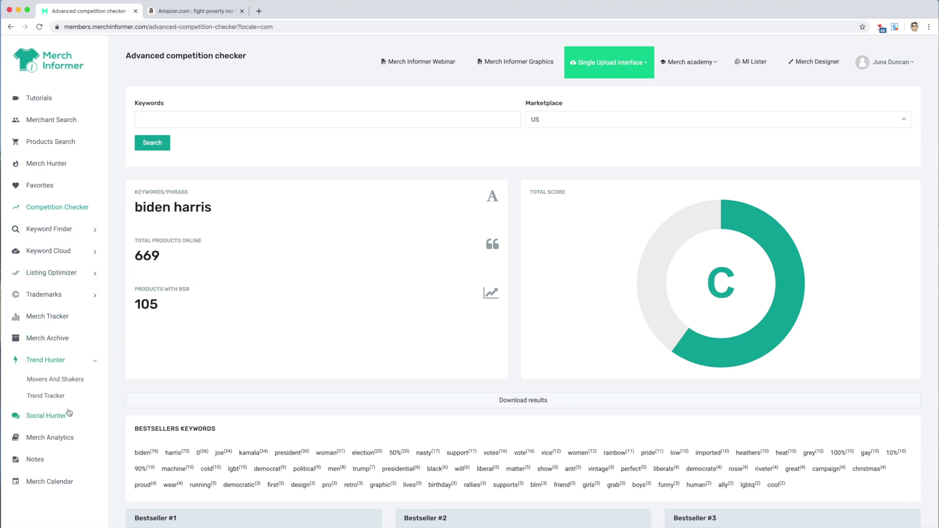